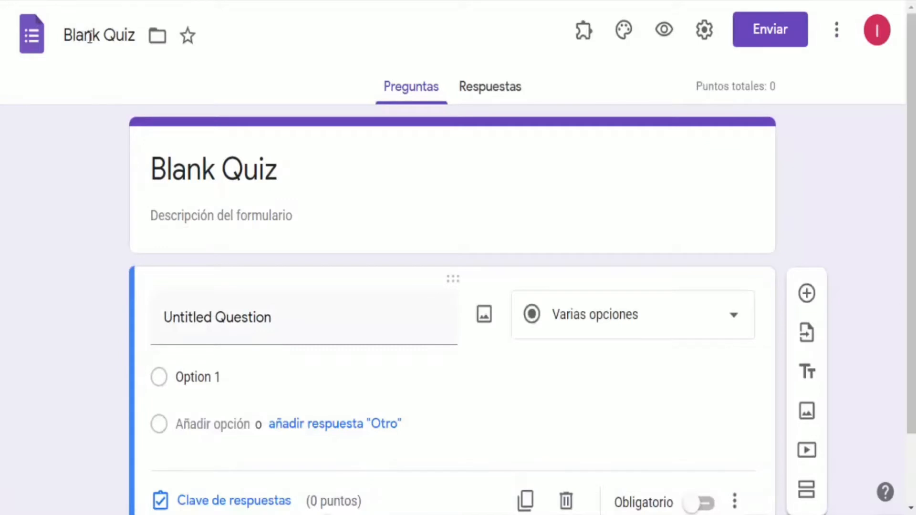
# Rename the form file as Examen 1
pyautogui.doubleClick(75, 36)
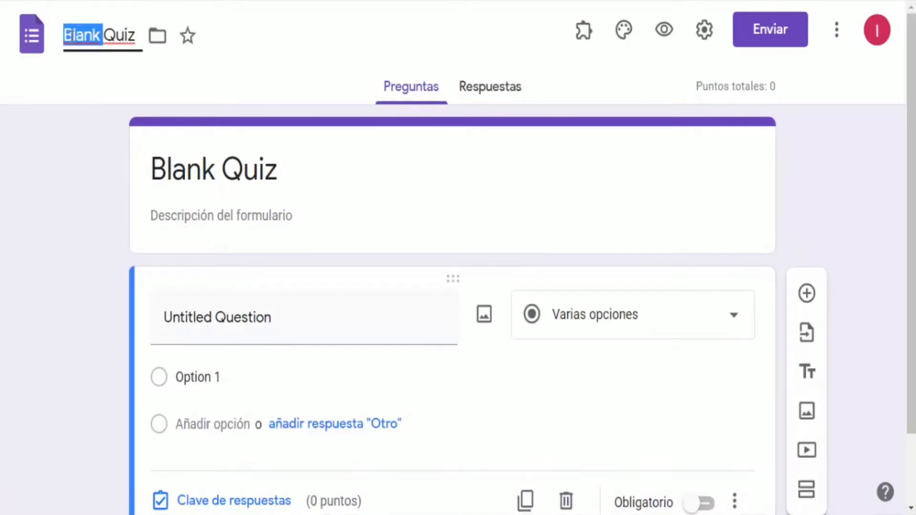
pyautogui.press('Delete')
pyautogui.press('Delete')
pyautogui.press('Delete')
pyautogui.press('Delete')
pyautogui.press('Delete')
pyautogui.write('eXA')
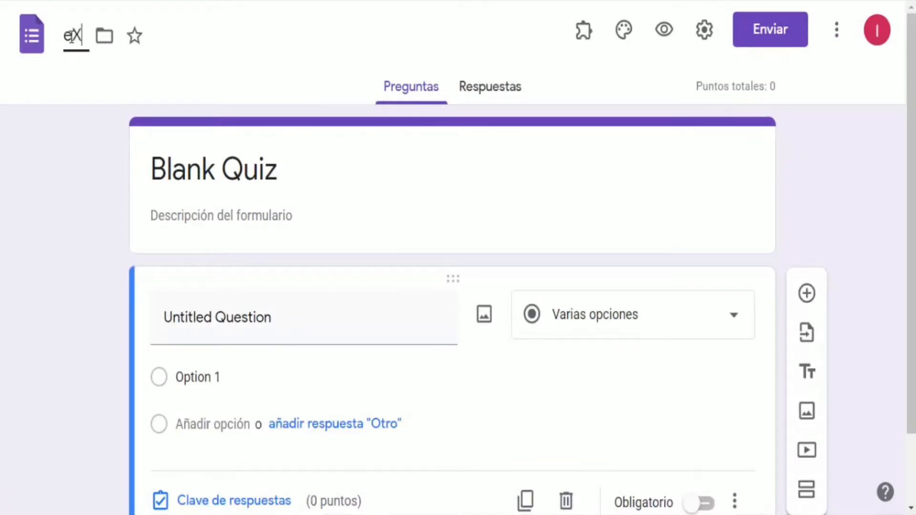
pyautogui.press('BackSpace')
pyautogui.press('BackSpace')
pyautogui.press('BackSpace')
pyautogui.write('E')
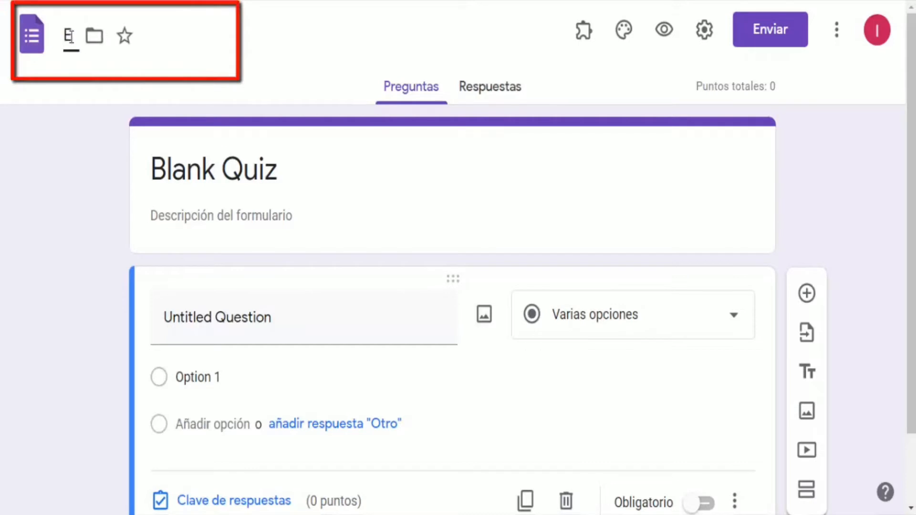
pyautogui.write('xamen')
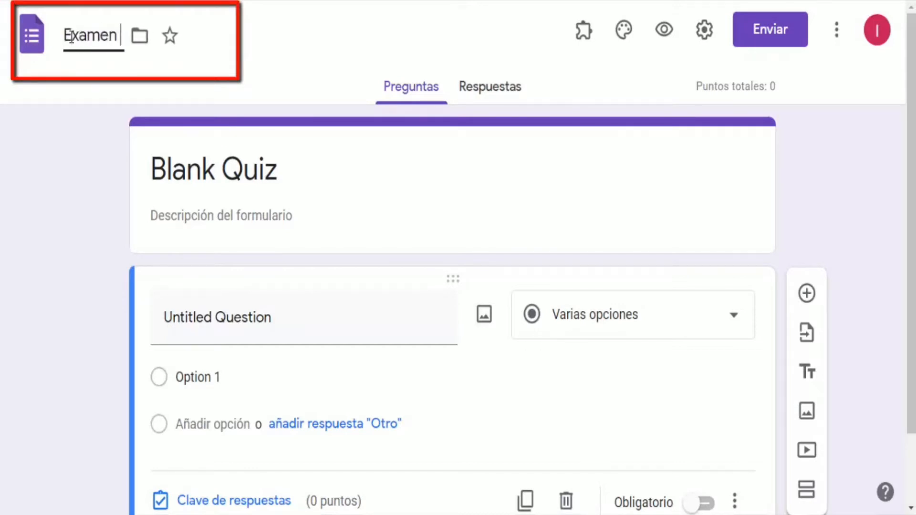
pyautogui.write(' 1')
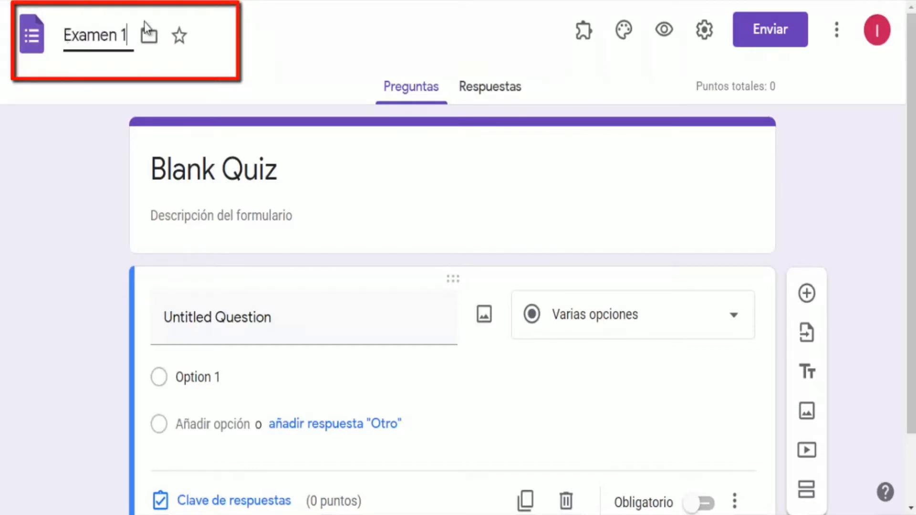
# Move the form into the UNIDAD_I estudio autodirigido folder, confirming the access change
pyautogui.click(149, 35)
pyautogui.doubleClick(247, 192)
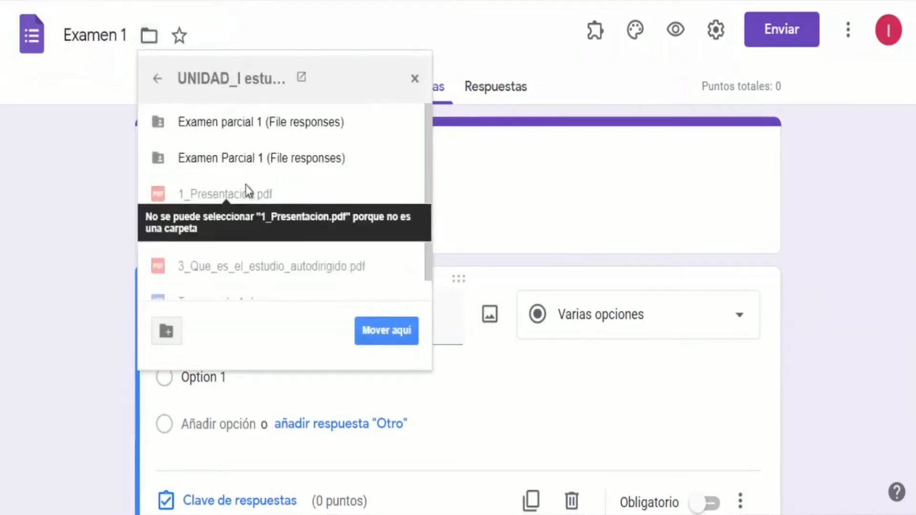
pyautogui.scroll(-1, 258, 172)
pyautogui.scroll(1, 286, 157)
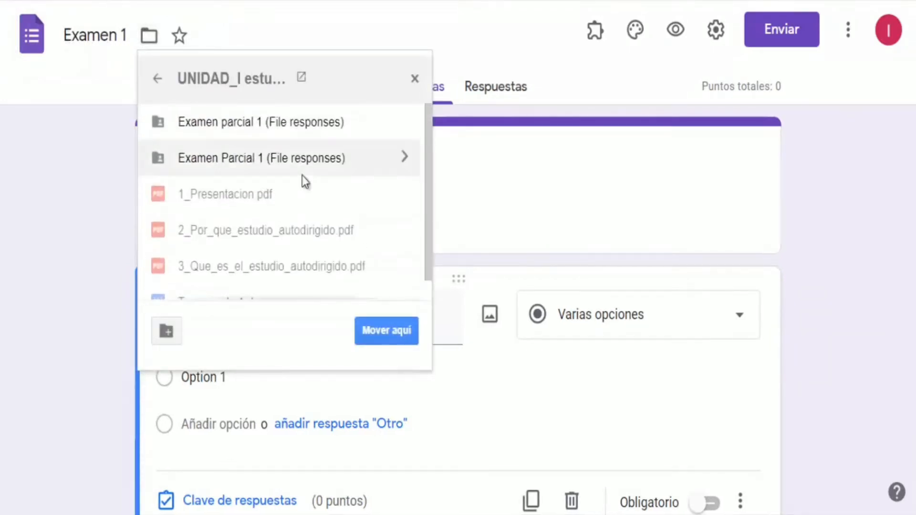
pyautogui.click(157, 78)
pyautogui.click(230, 194)
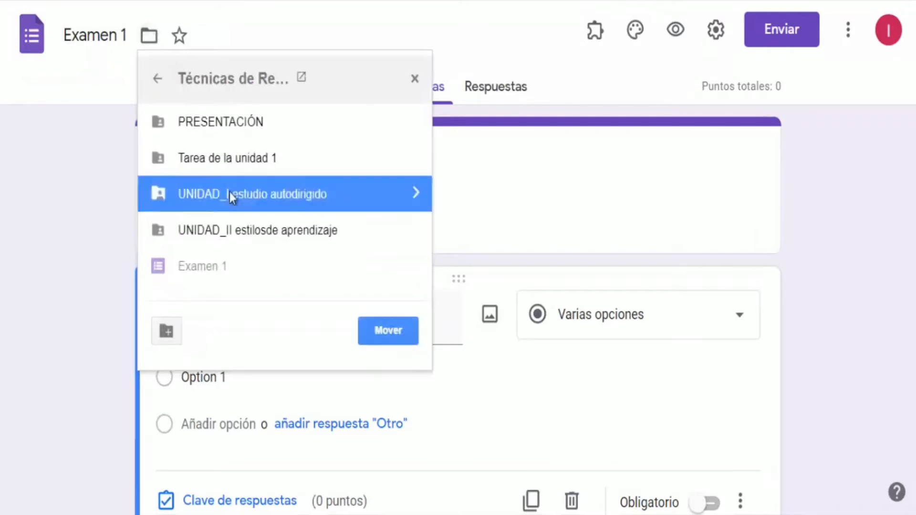
pyautogui.doubleClick(230, 192)
pyautogui.scroll(-1, 241, 173)
pyautogui.click(399, 335)
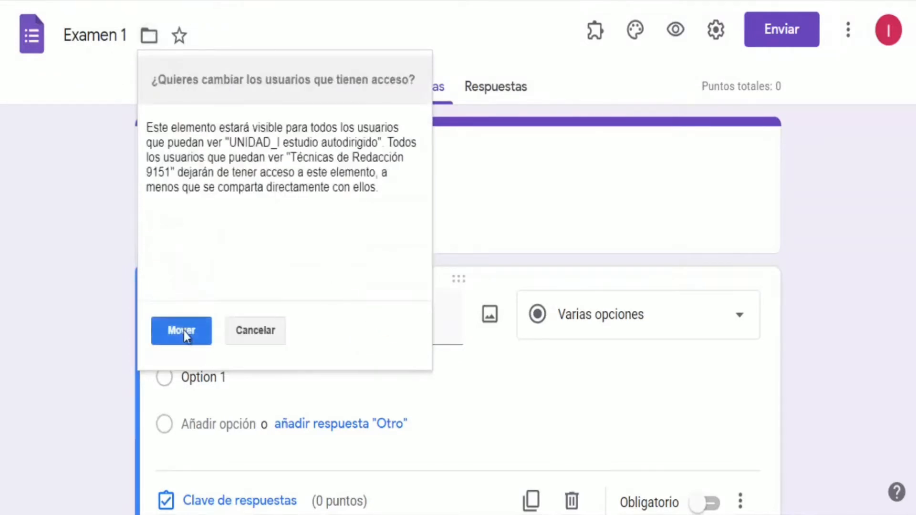
pyautogui.click(184, 331)
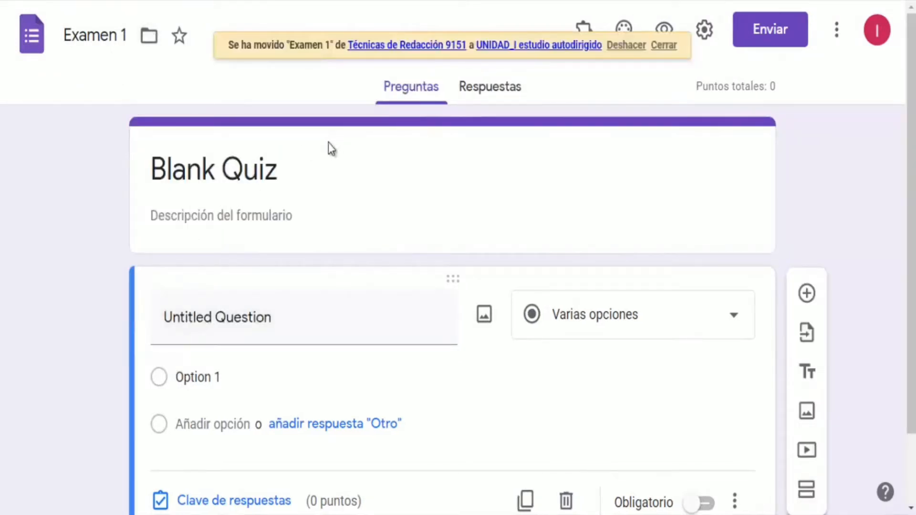
# Replace the form title with EXAMEN 1
pyautogui.tripleClick(293, 173)
pyautogui.write('EX')
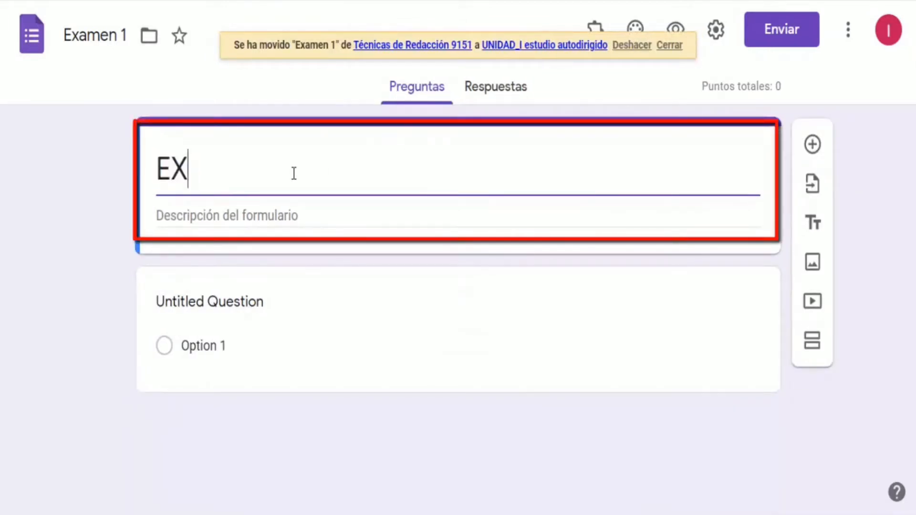
pyautogui.write('AMEN ')
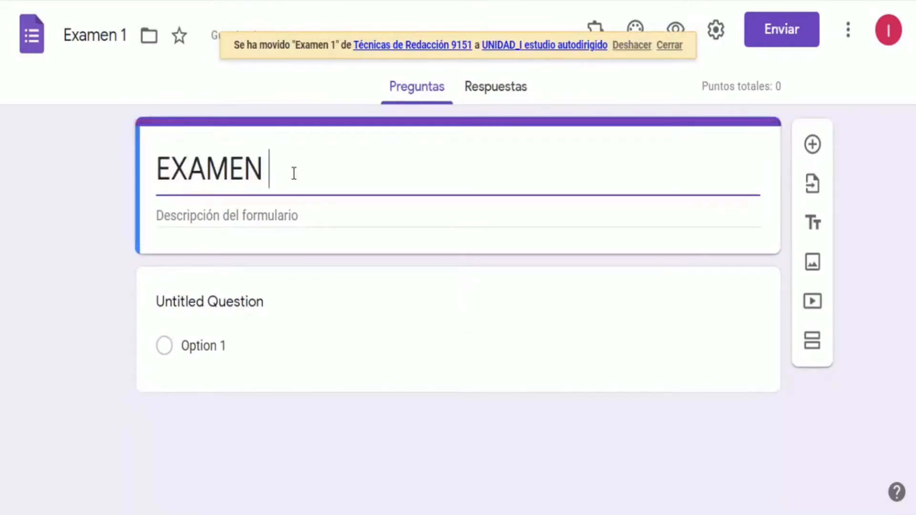
pyautogui.write('1')
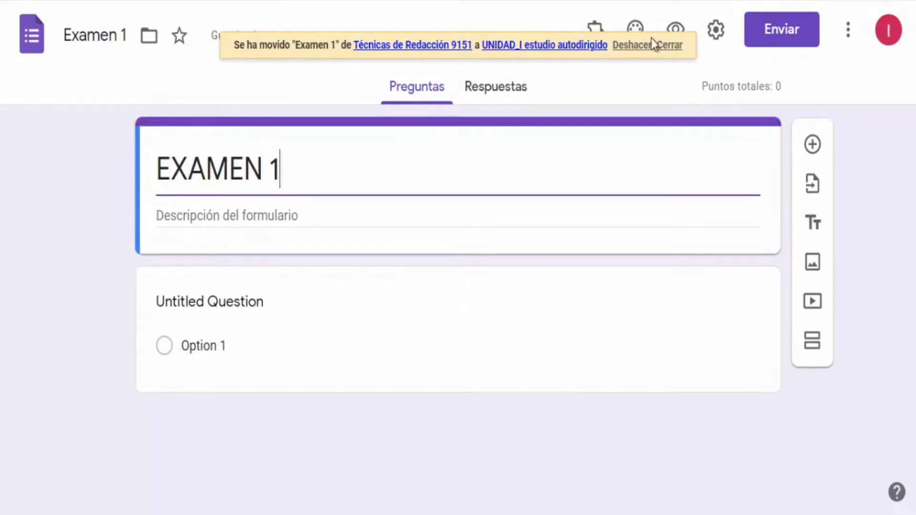
# Open the form settings and enable collecting e-mail addresses and limiting respondents to 1 response
pyautogui.click(715, 31)
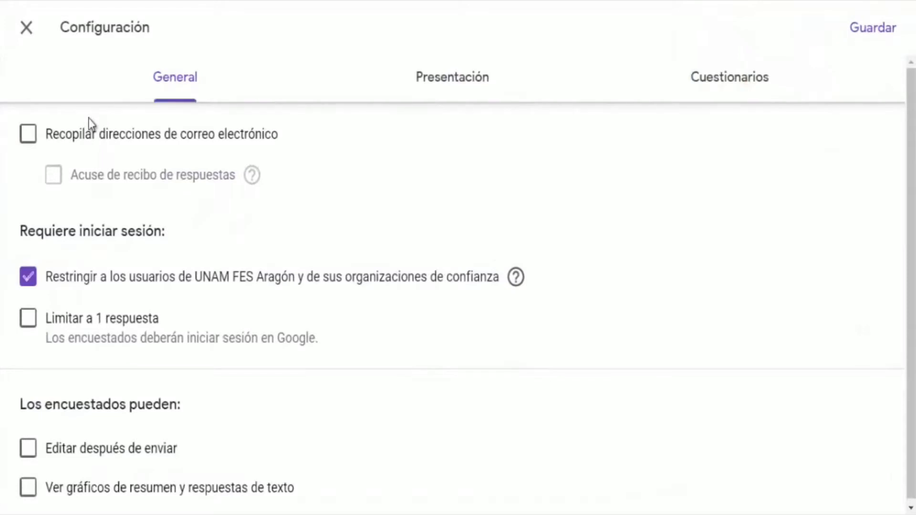
pyautogui.click(35, 138)
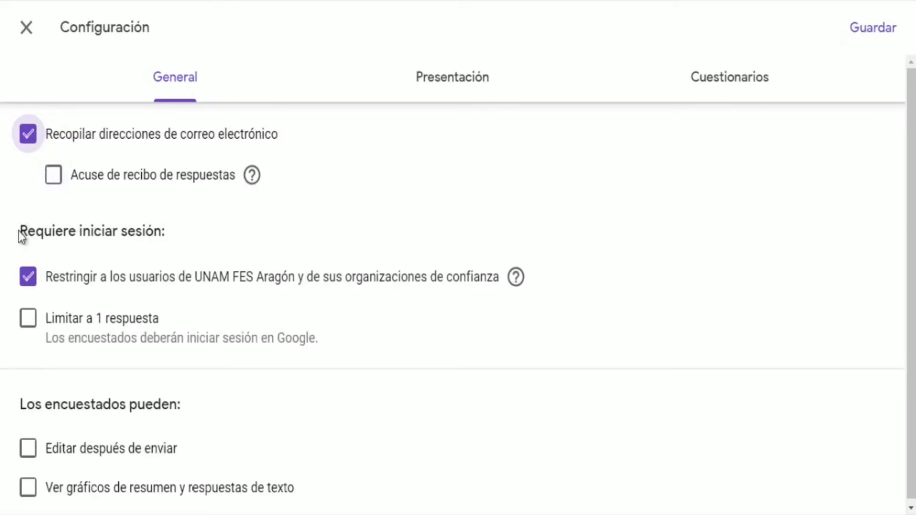
pyautogui.moveTo(19, 231); pyautogui.dragTo(166, 229)
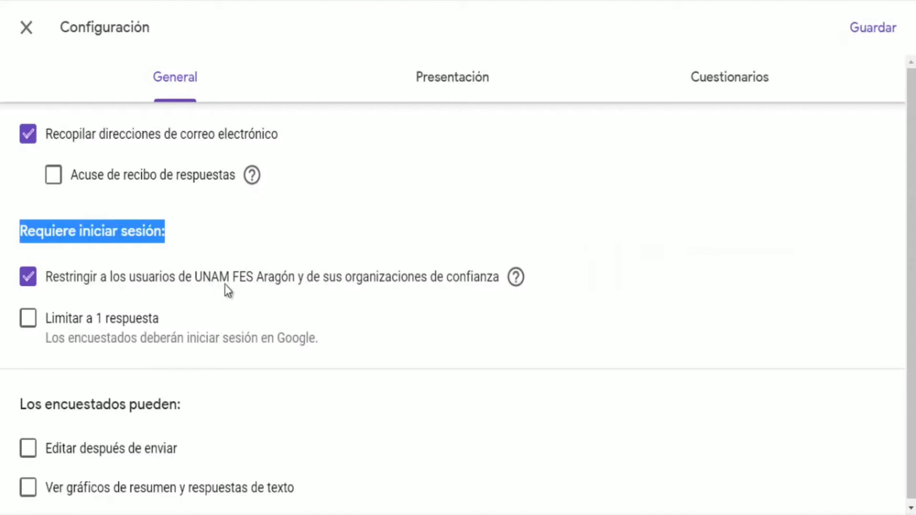
pyautogui.click(30, 321)
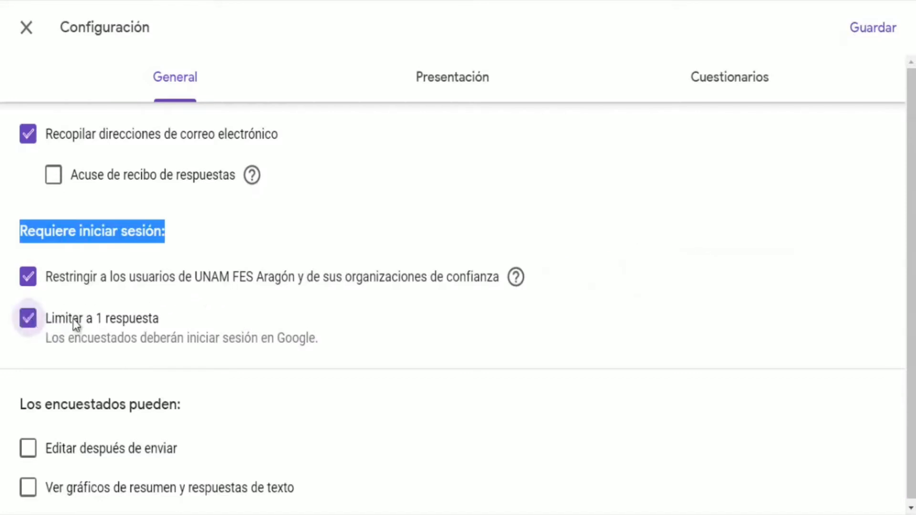
# In presentation settings, enable the progress bar and set the confirmation message to GRACIAS
pyautogui.scroll(-1, 207, 347)
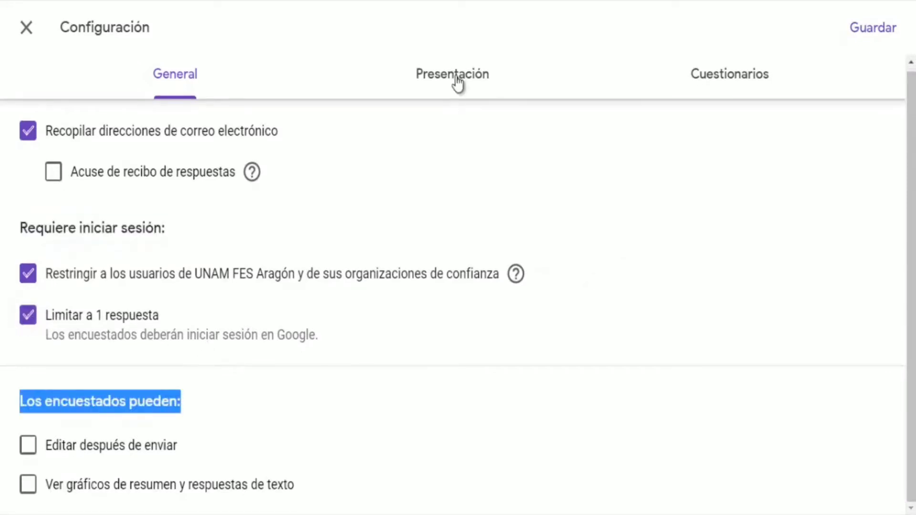
pyautogui.click(455, 82)
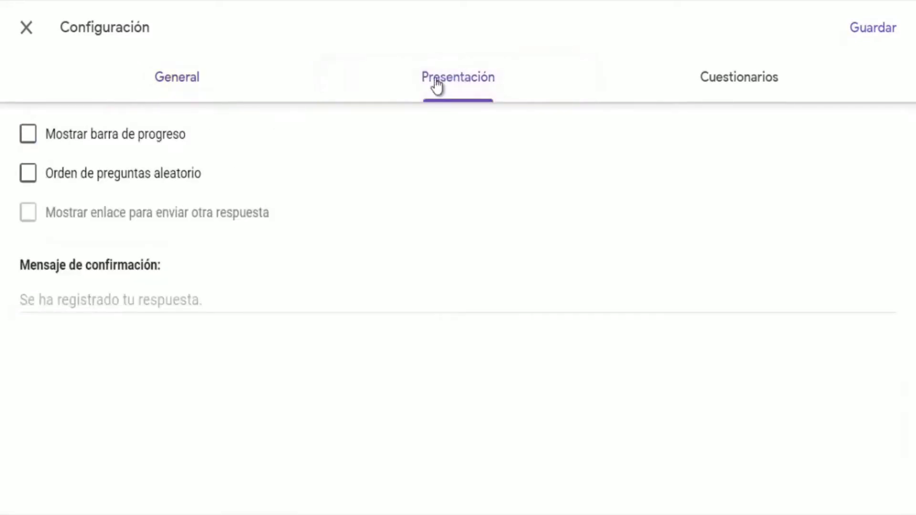
pyautogui.click(30, 138)
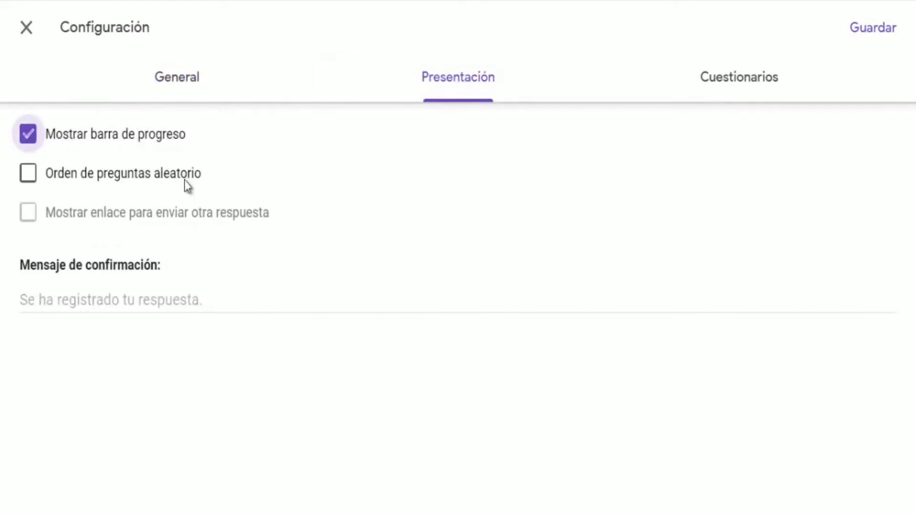
pyautogui.click(90, 301)
pyautogui.write('GRAC')
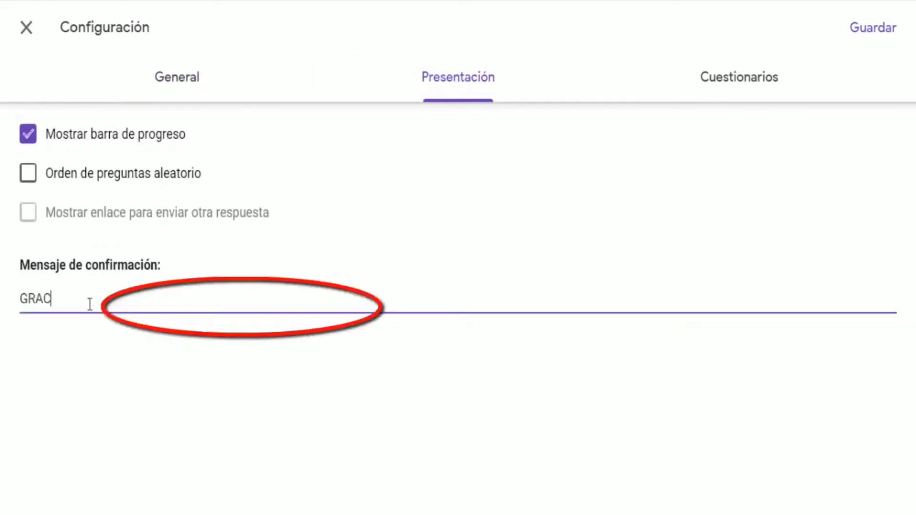
pyautogui.write('IAS')
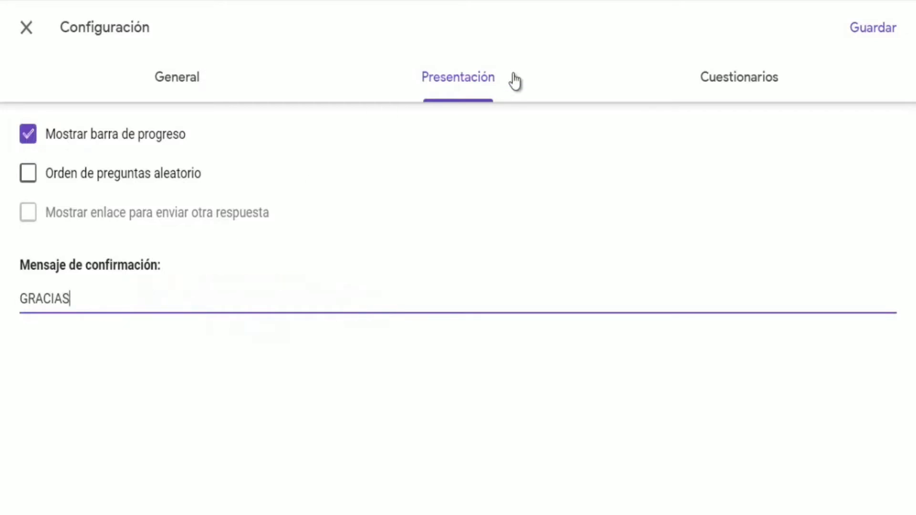
# In quiz settings, set grades to be released later, after manual review
pyautogui.click(717, 85)
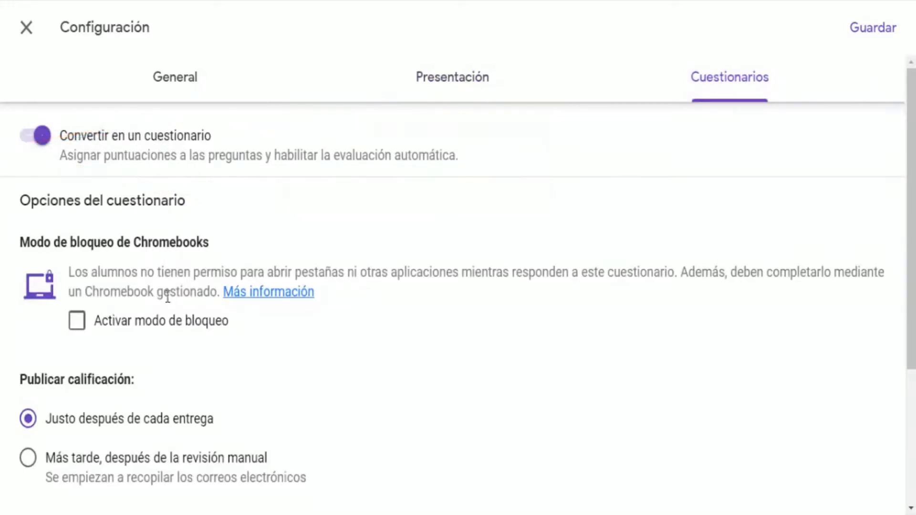
pyautogui.scroll(-2, 168, 303)
pyautogui.scroll(-2, 170, 308)
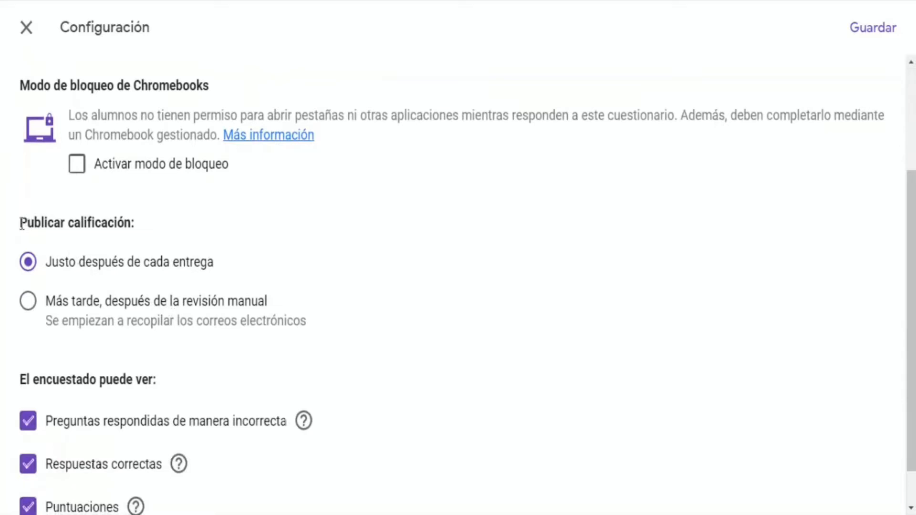
pyautogui.moveTo(21, 223); pyautogui.dragTo(128, 225)
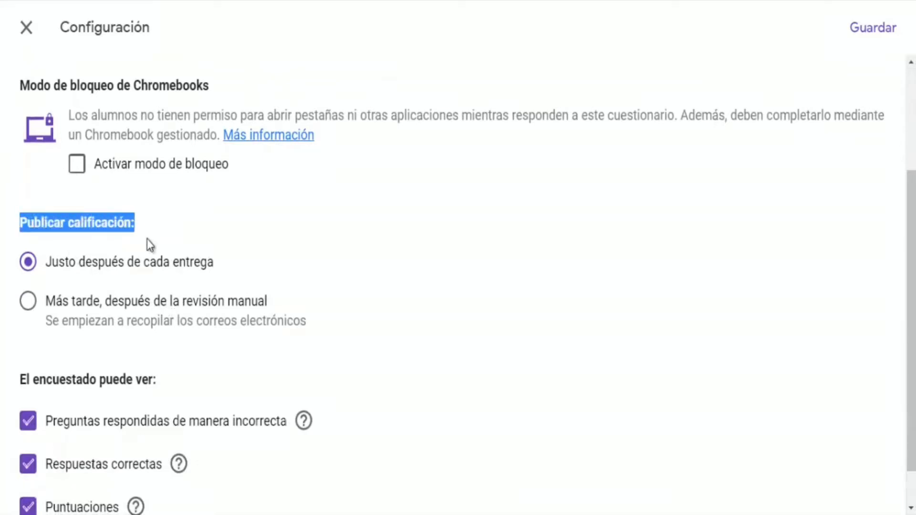
pyautogui.click(28, 301)
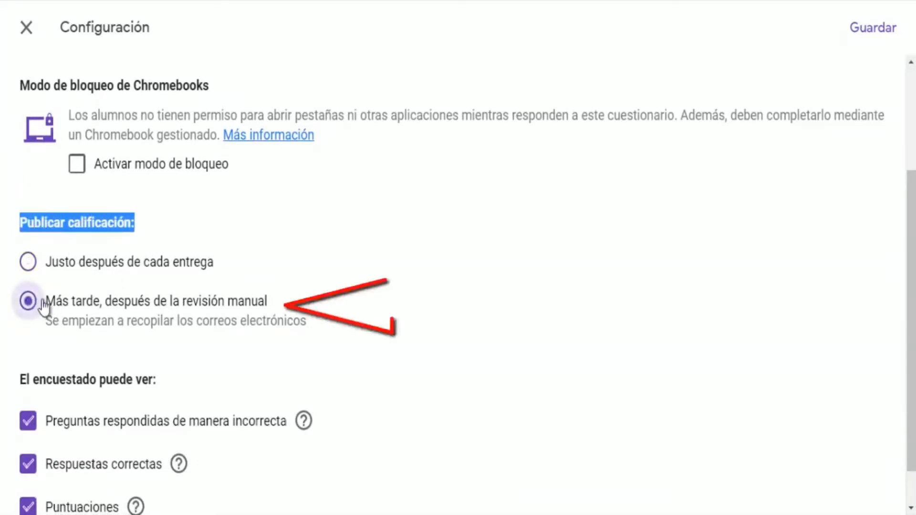
pyautogui.moveTo(47, 299); pyautogui.dragTo(269, 301)
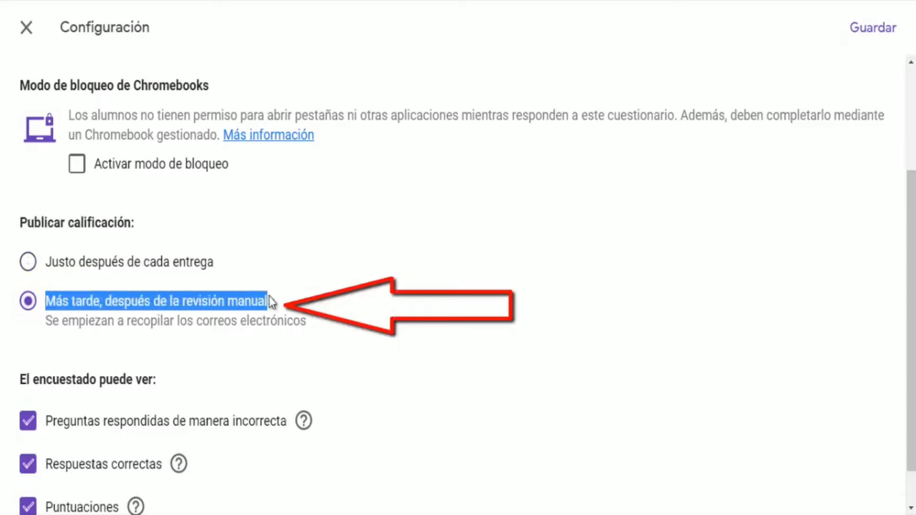
# Stop respondents seeing incorrectly answered questions and correct answers, then save the settings
pyautogui.scroll(-1, 318, 317)
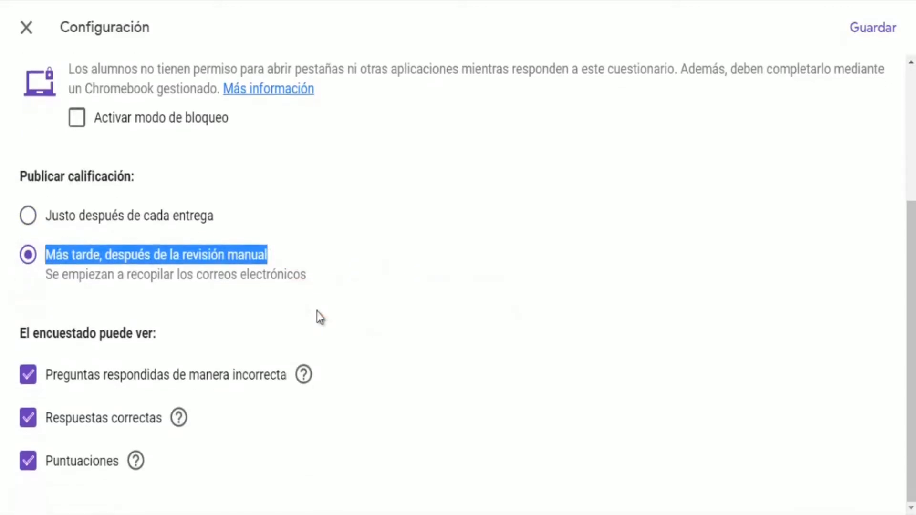
pyautogui.click(30, 382)
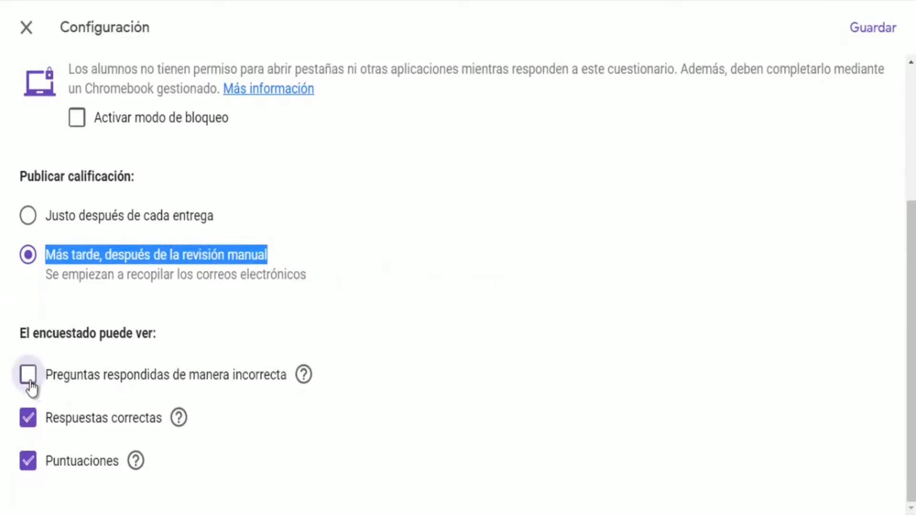
pyautogui.click(29, 418)
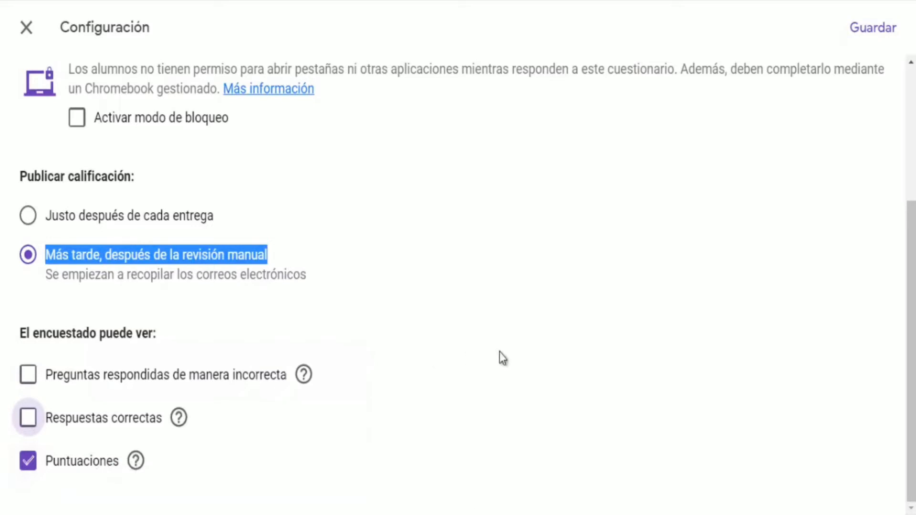
pyautogui.scroll(4, 500, 351)
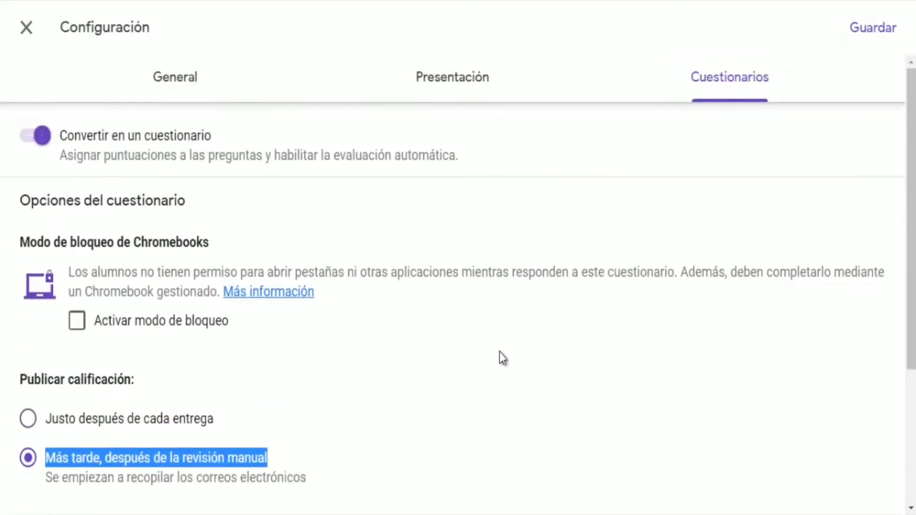
pyautogui.click(874, 30)
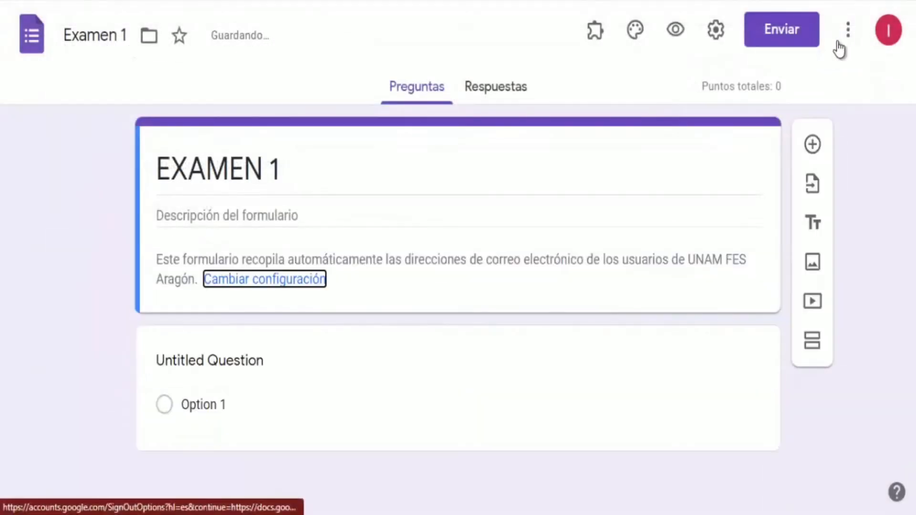
# Switch to the FORMULARIOS guia Word document and select the line Nombre (iniciando por apellidos)
pyautogui.moveTo(208, 514)
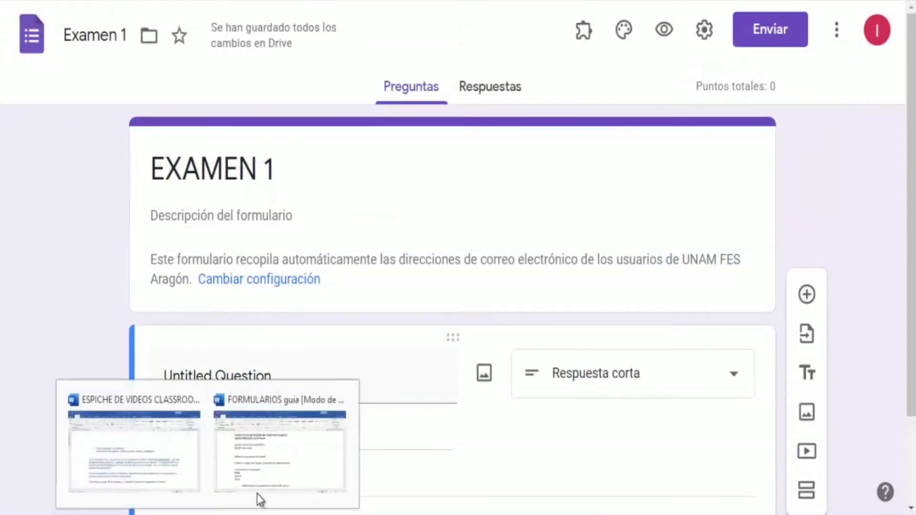
pyautogui.click(262, 477)
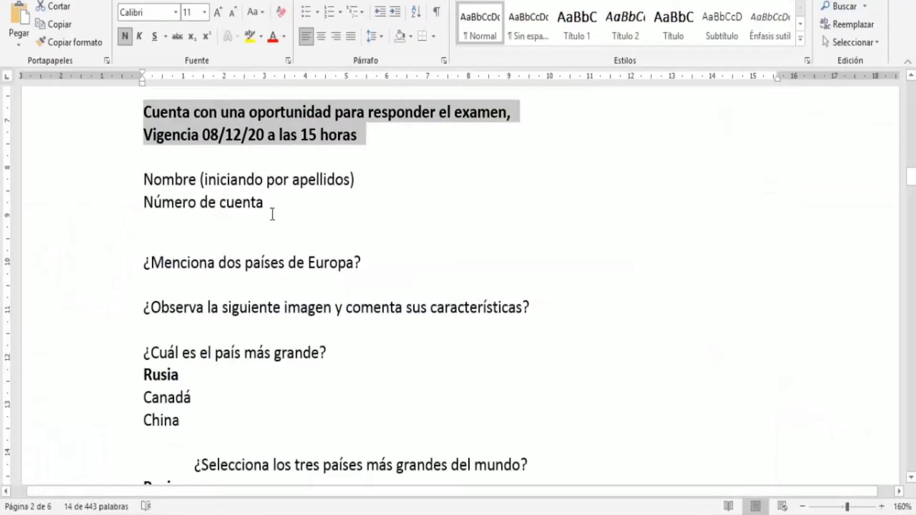
pyautogui.moveTo(362, 177); pyautogui.dragTo(168, 184)
pyautogui.hotkey('ctrl', 'c')
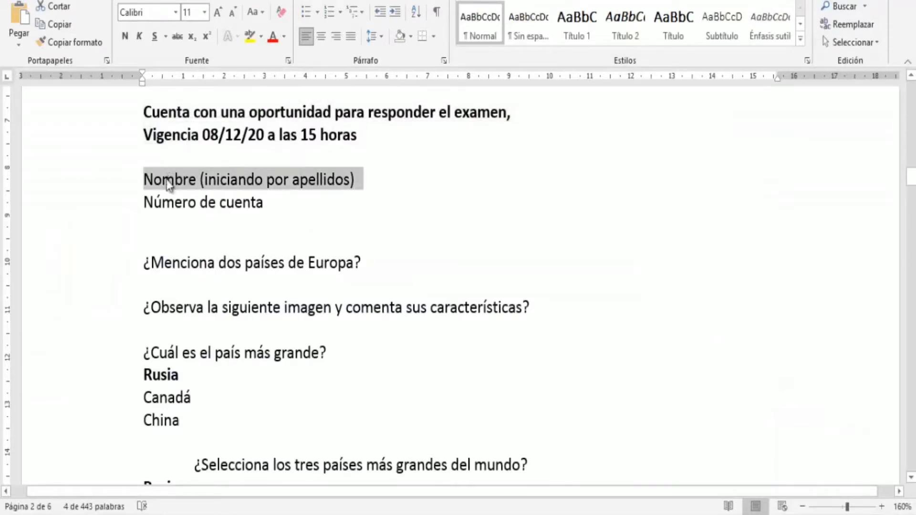
# Paste Nombre (iniciando por apellidos) as the first question's title and make the question required
pyautogui.hotkey('alt', 'Tab')
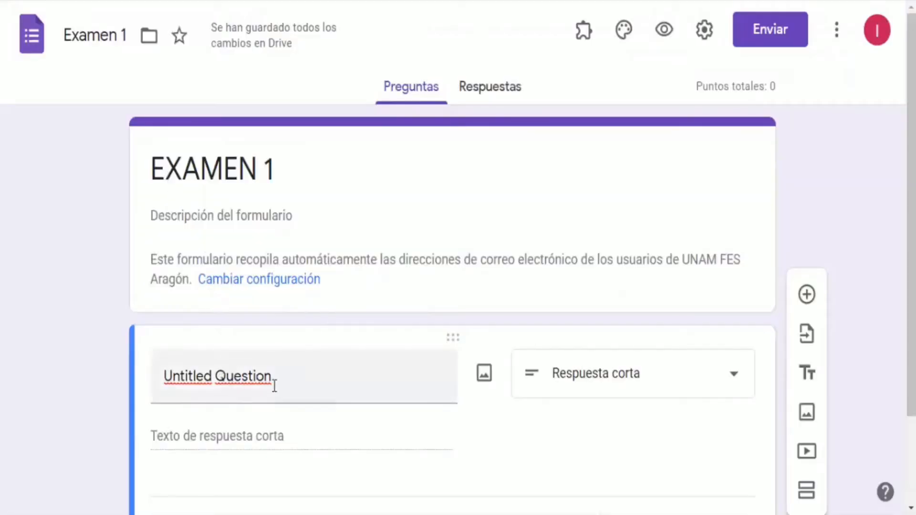
pyautogui.click(276, 376)
pyautogui.hotkey('ctrl', 'v')
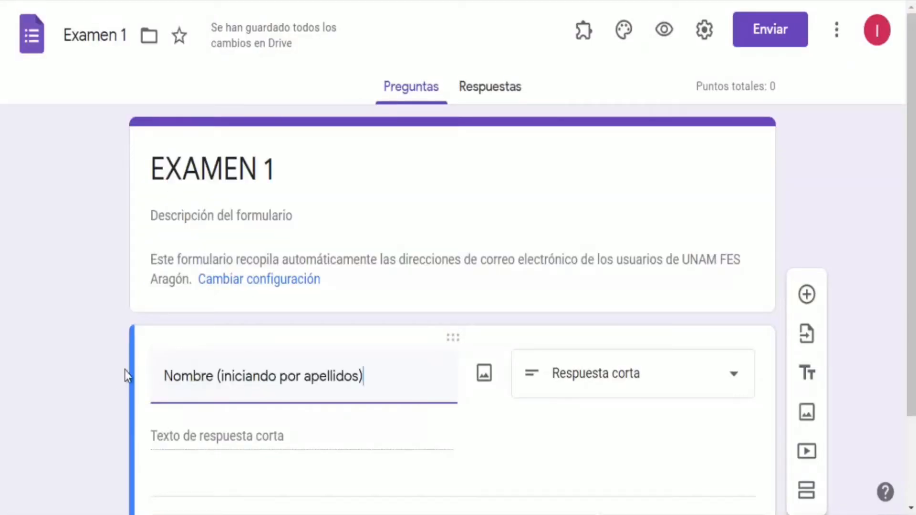
pyautogui.scroll(-2, 228, 375)
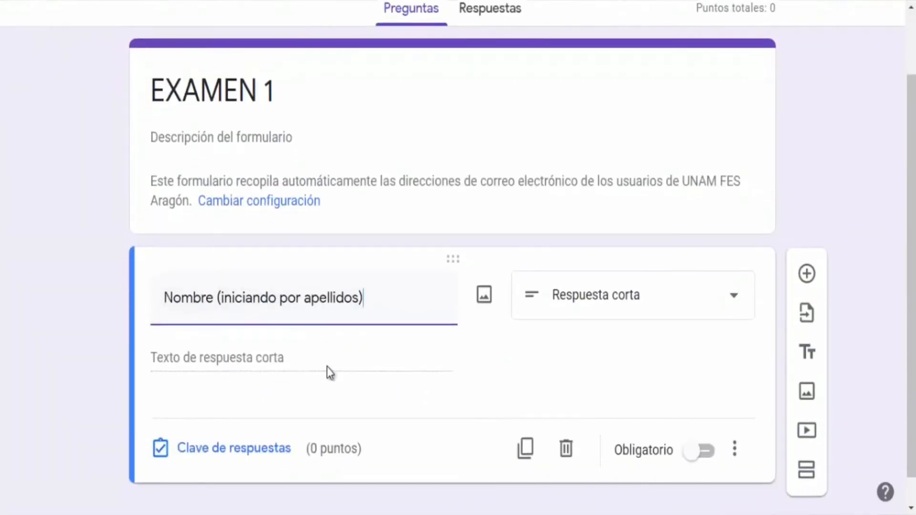
pyautogui.click(692, 450)
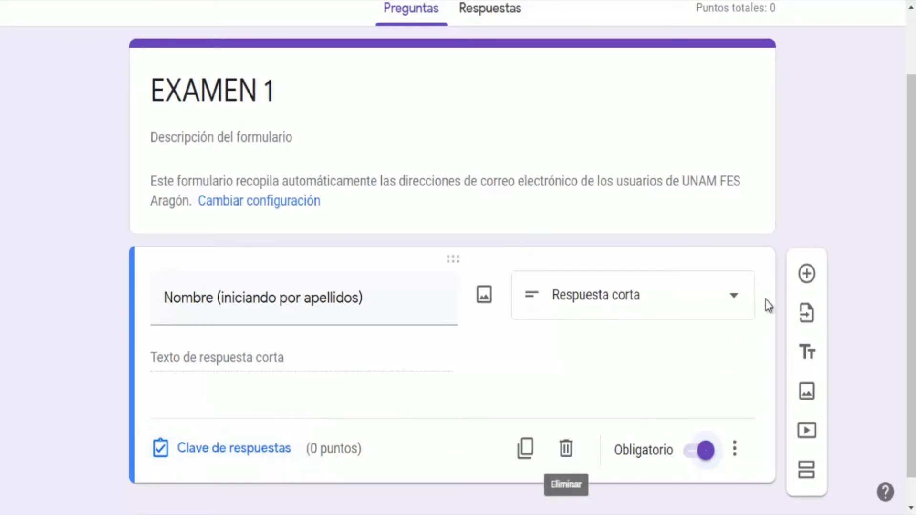
# Add a short-answer question titled Número de cuenta, copied from the Word guide, and make it required
pyautogui.click(805, 276)
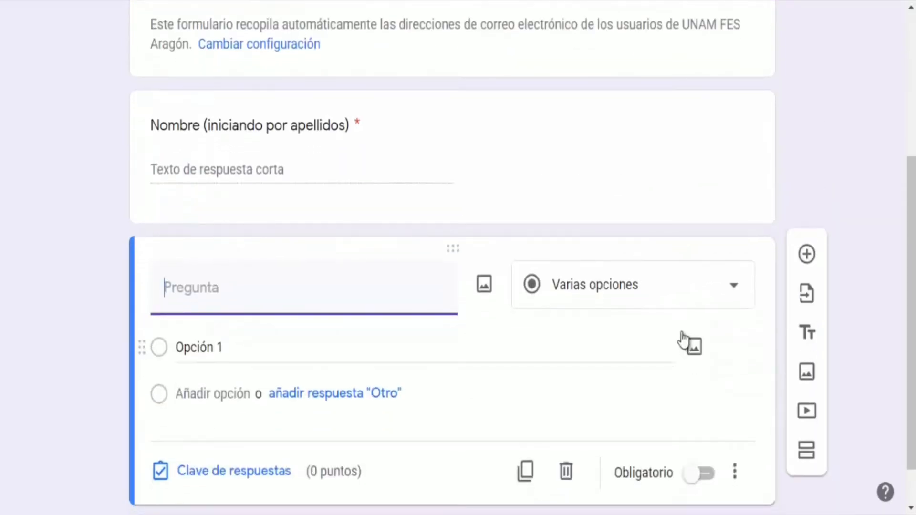
pyautogui.click(662, 292)
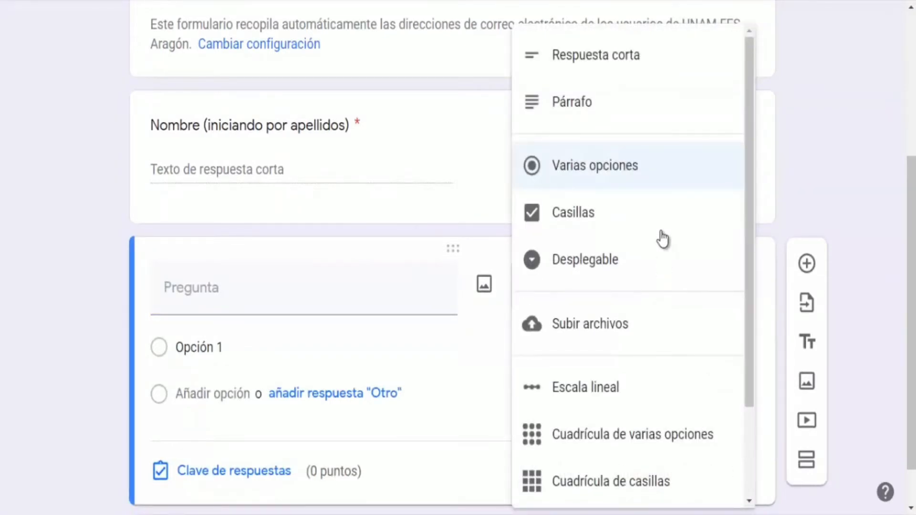
pyautogui.click(605, 64)
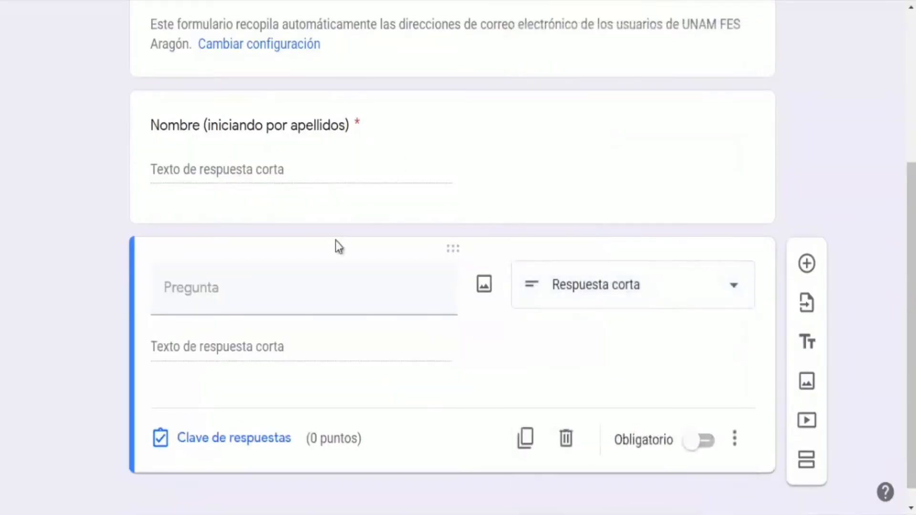
pyautogui.hotkey('alt', 'Tab')
pyautogui.moveTo(270, 213); pyautogui.dragTo(152, 205)
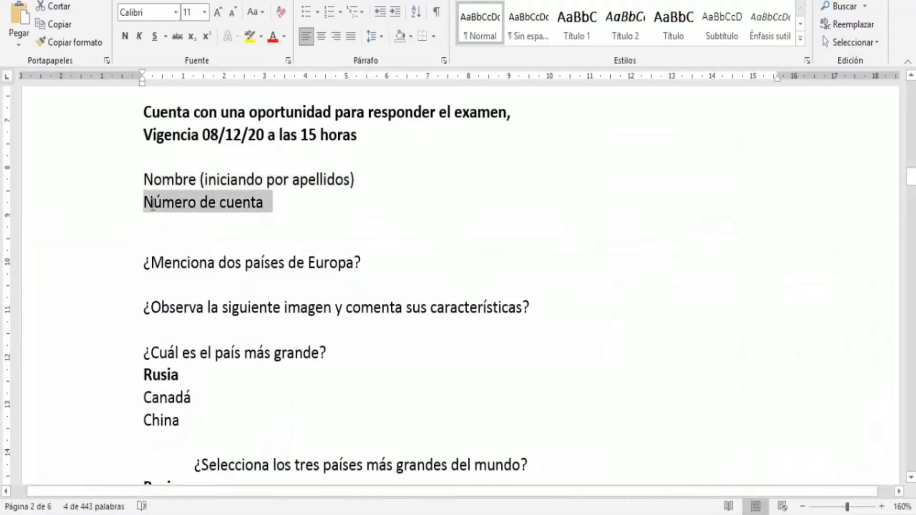
pyautogui.hotkey('ctrl', 'c')
pyautogui.hotkey('alt', 'Tab')
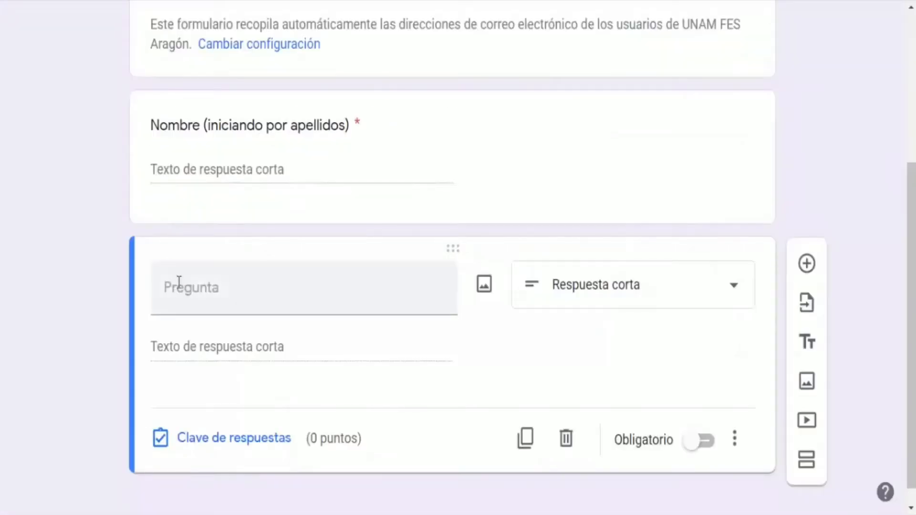
pyautogui.click(178, 284)
pyautogui.hotkey('ctrl', 'v')
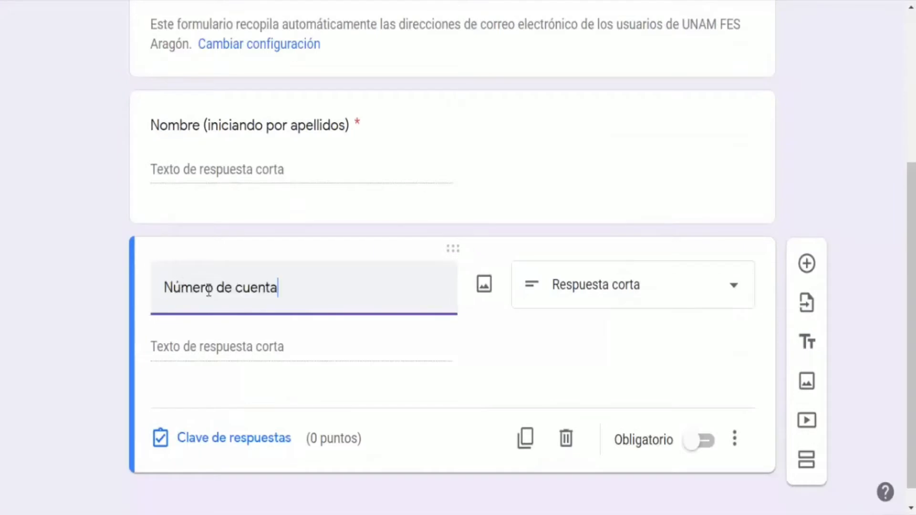
pyautogui.click(696, 446)
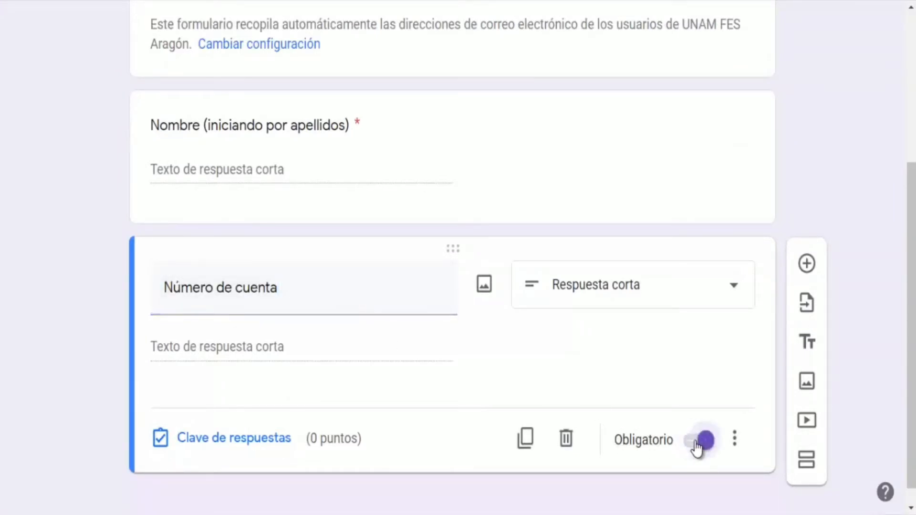
# Add a new section titled PREGUNTAS
pyautogui.click(806, 463)
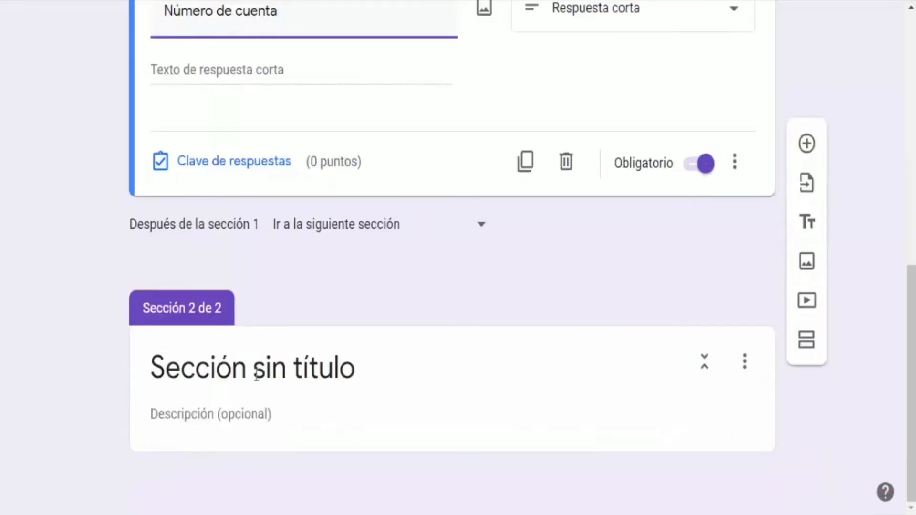
pyautogui.click(319, 373)
pyautogui.write('PREGU')
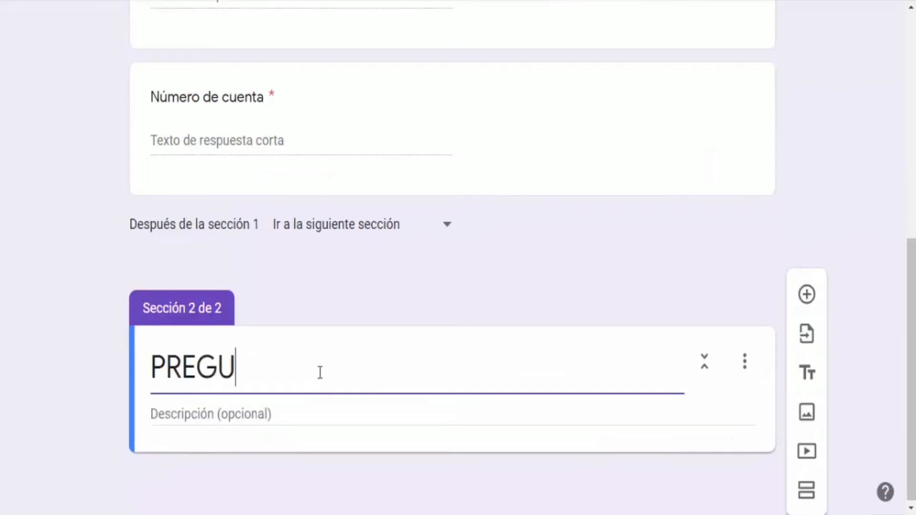
pyautogui.write('NTAS')
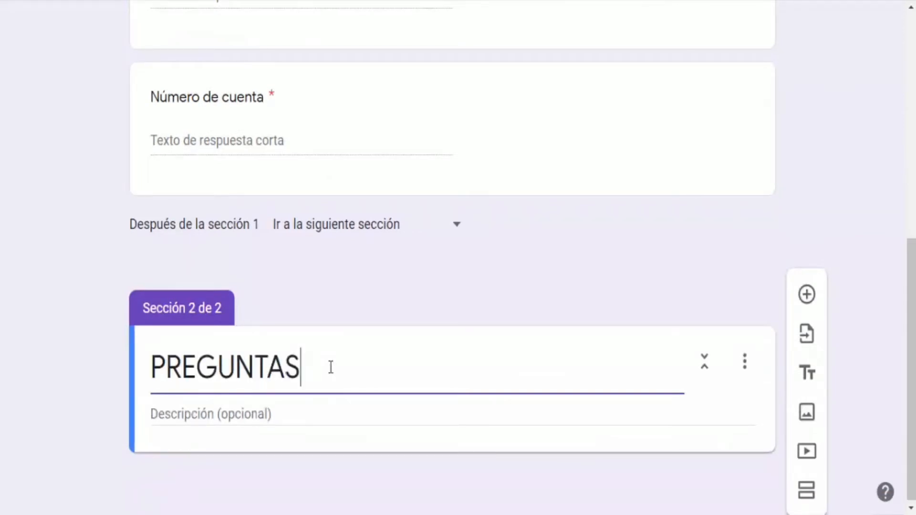
# Add a short-answer question titled ¿Menciona dos países de Europa?, copied from the Word guide
pyautogui.click(808, 303)
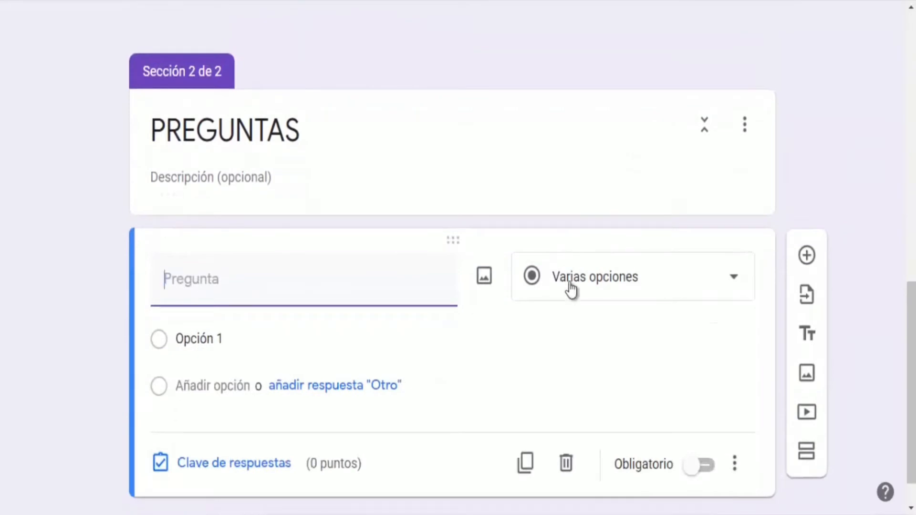
pyautogui.click(571, 289)
pyautogui.hotkey('alt', 'Tab')
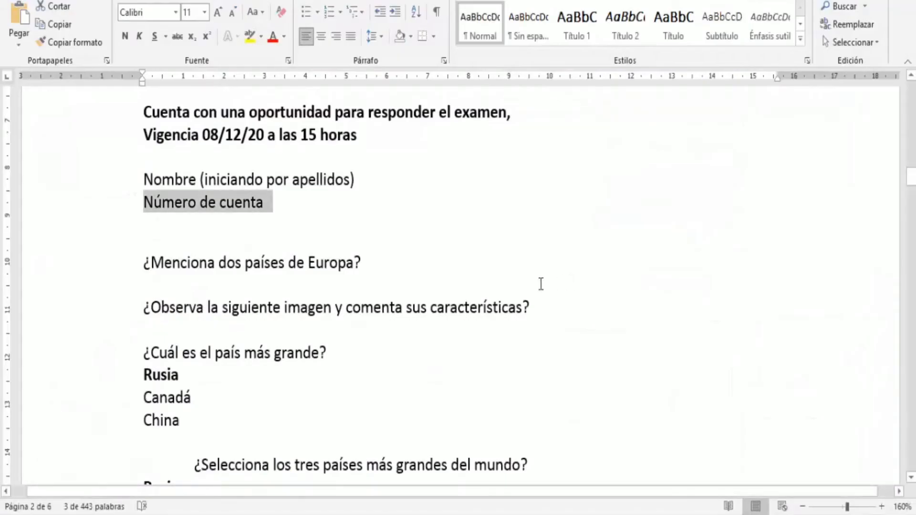
pyautogui.moveTo(338, 263); pyautogui.dragTo(147, 277)
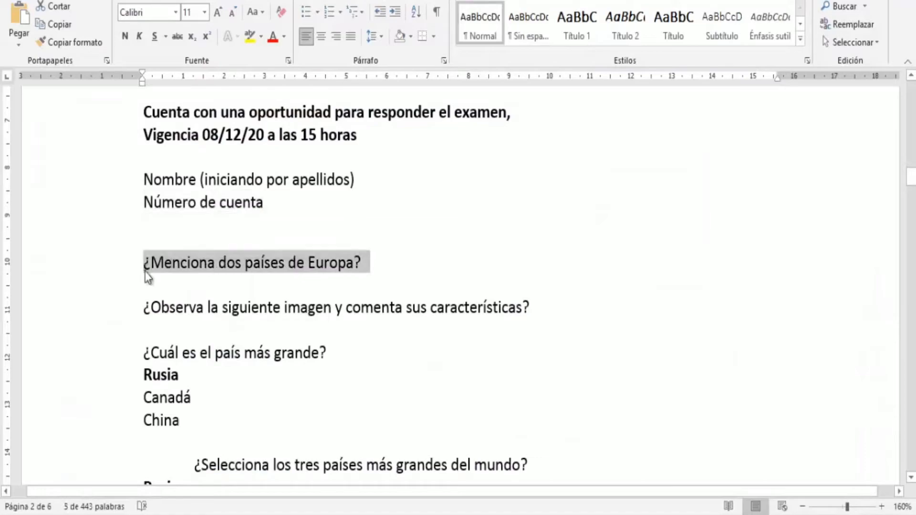
pyautogui.hotkey('alt', 'Tab')
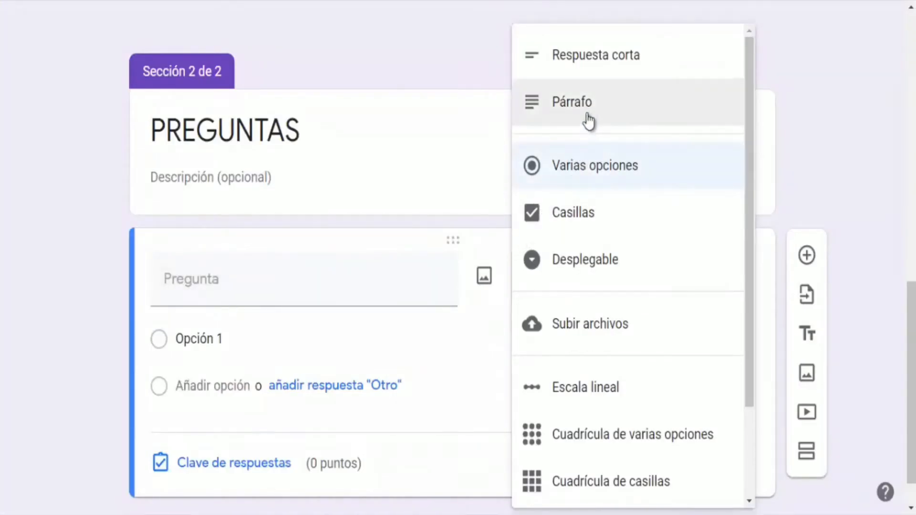
pyautogui.click(596, 56)
pyautogui.click(211, 281)
pyautogui.hotkey('ctrl', 'v')
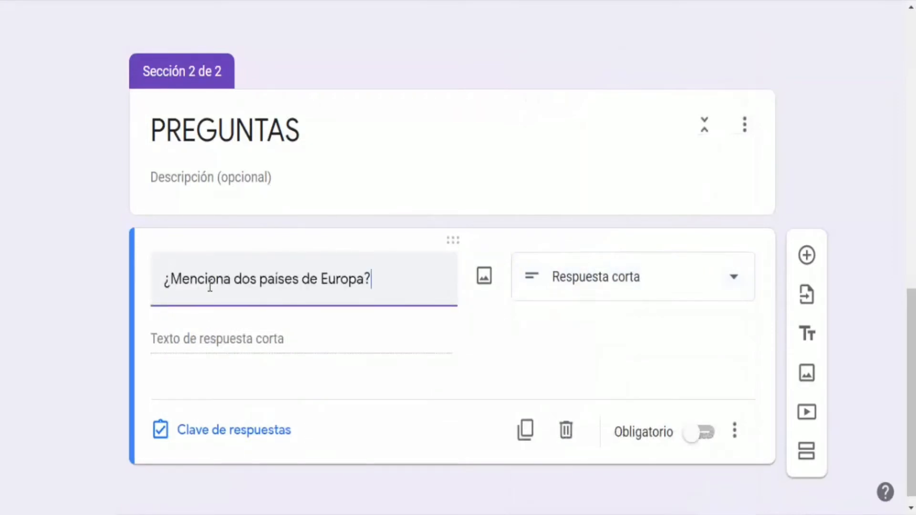
# In the question's answer key, assign 10 points, then make the question required
pyautogui.click(245, 430)
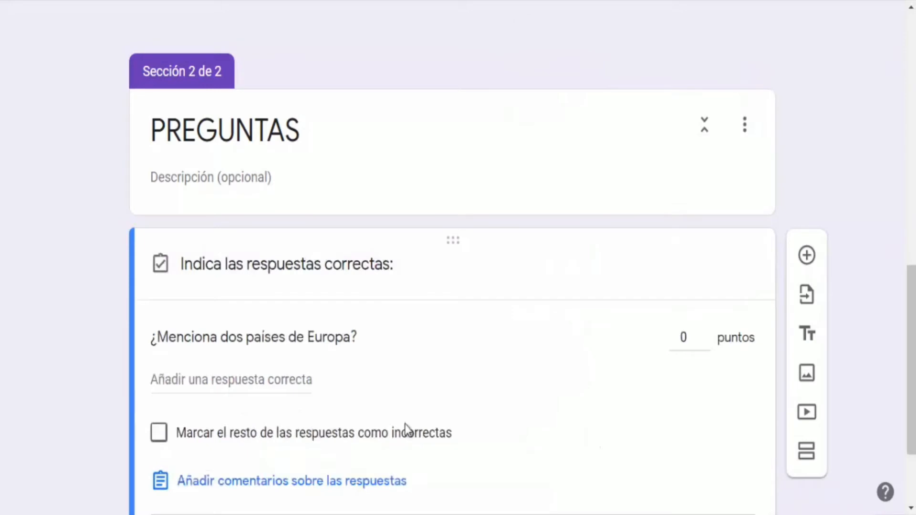
pyautogui.click(684, 337)
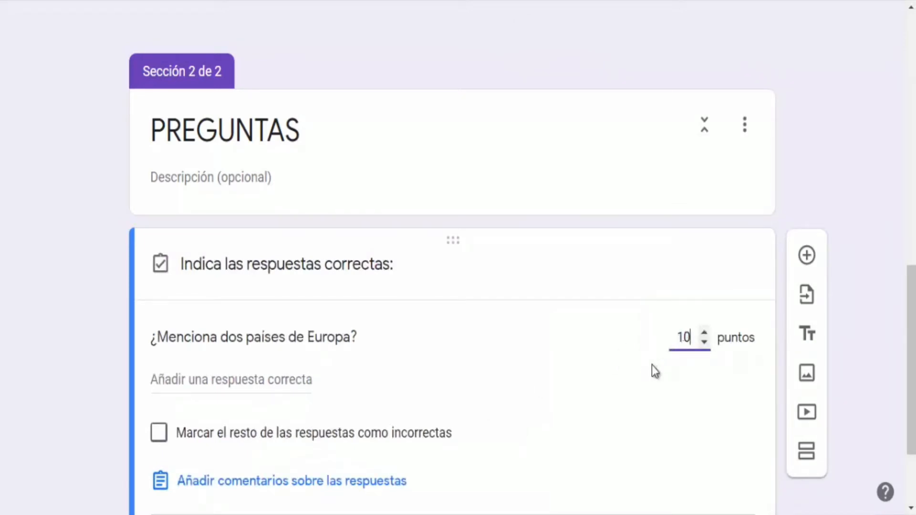
pyautogui.scroll(-2, 651, 365)
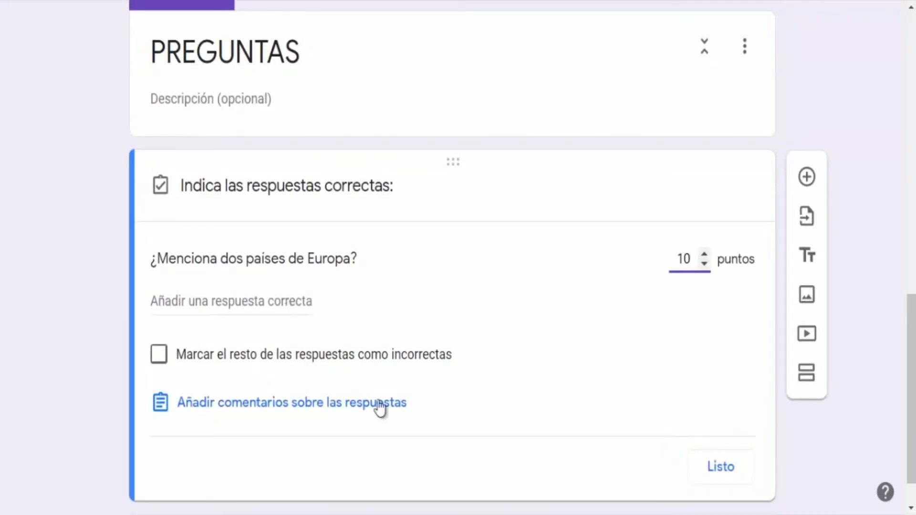
pyautogui.click(706, 467)
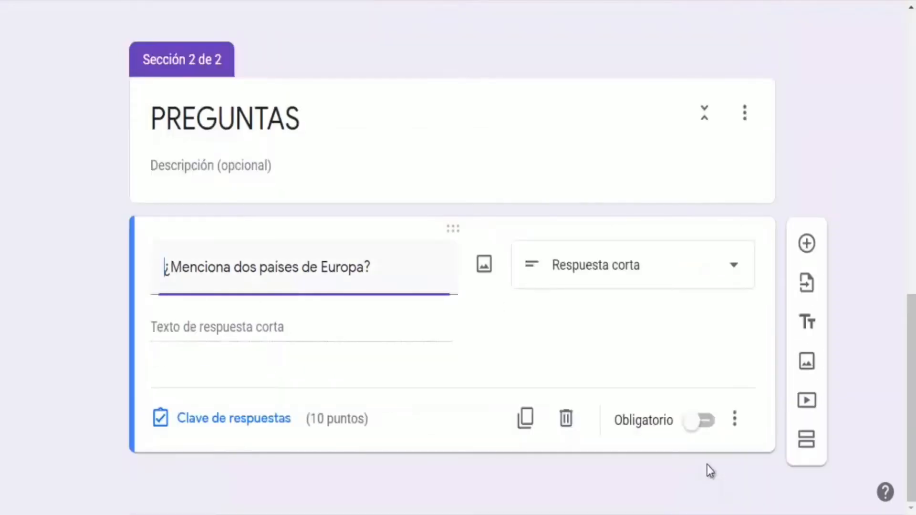
pyautogui.click(690, 428)
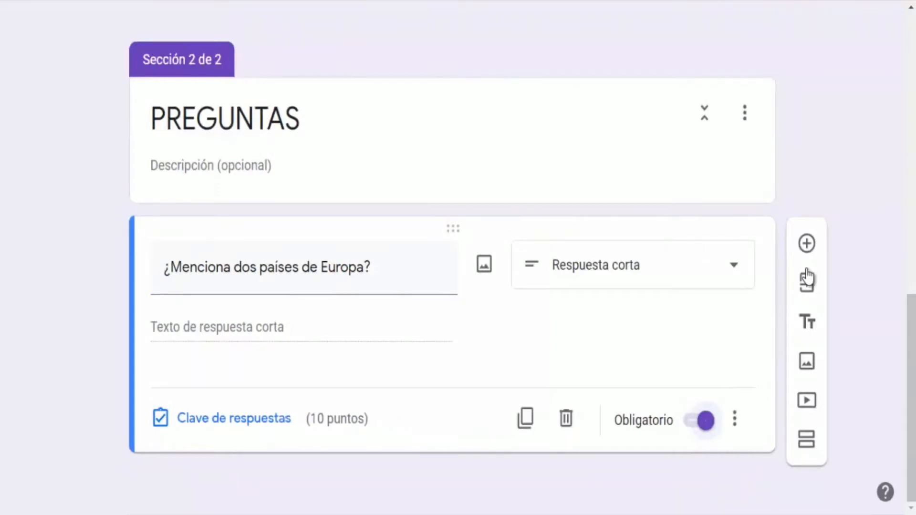
# Add a paragraph question titled ¿Observa la siguiente imagen y comenta sus características?, copied from the Word guide
pyautogui.click(806, 244)
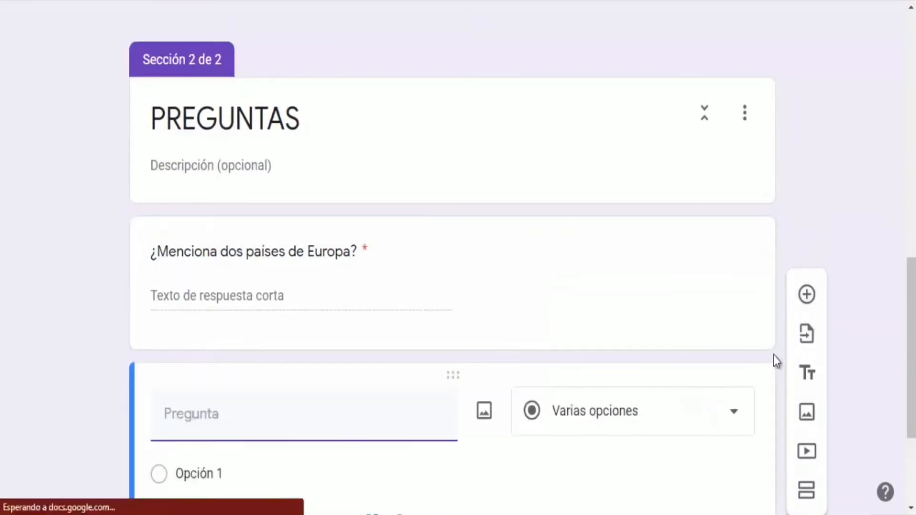
pyautogui.click(654, 249)
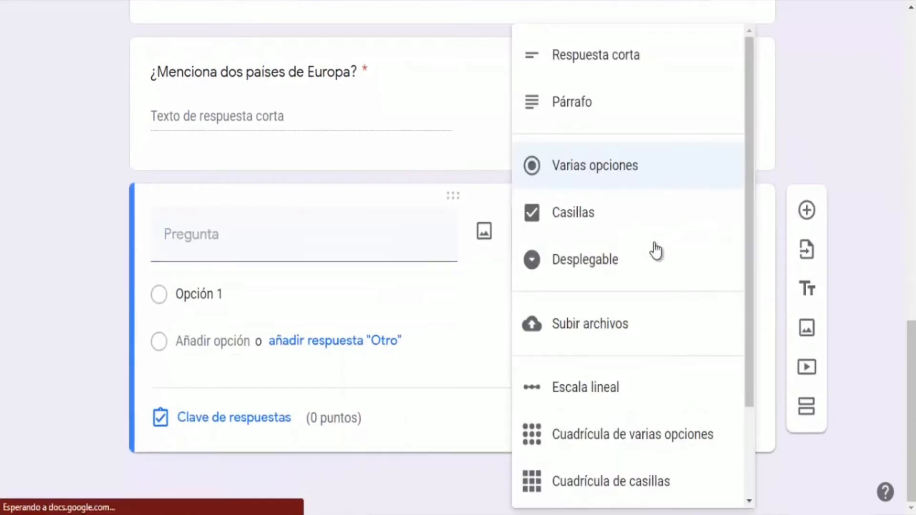
pyautogui.click(583, 115)
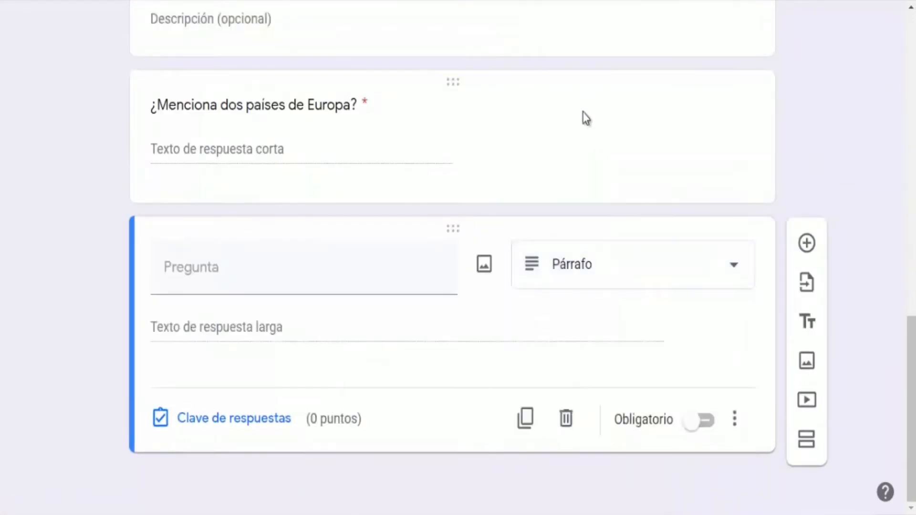
pyautogui.click(286, 269)
pyautogui.hotkey('alt', 'Tab')
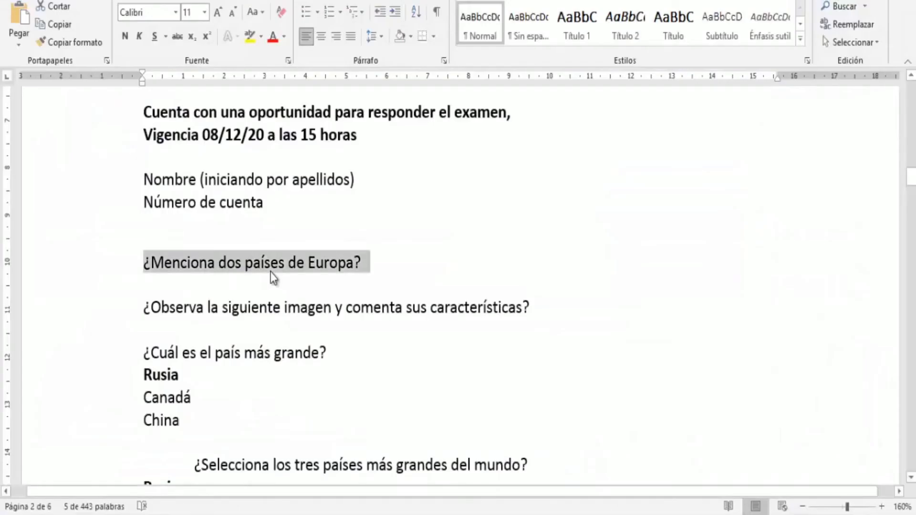
pyautogui.scroll(-2, 272, 267)
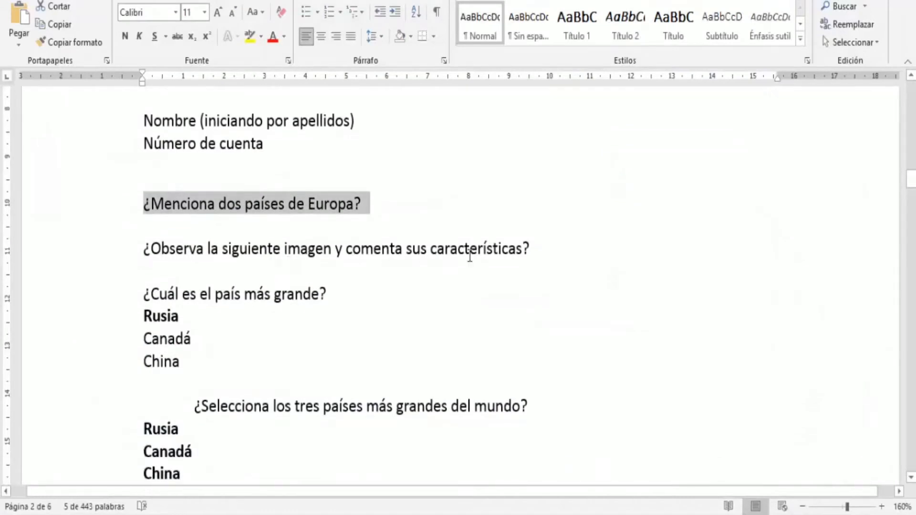
pyautogui.moveTo(536, 247); pyautogui.dragTo(150, 251)
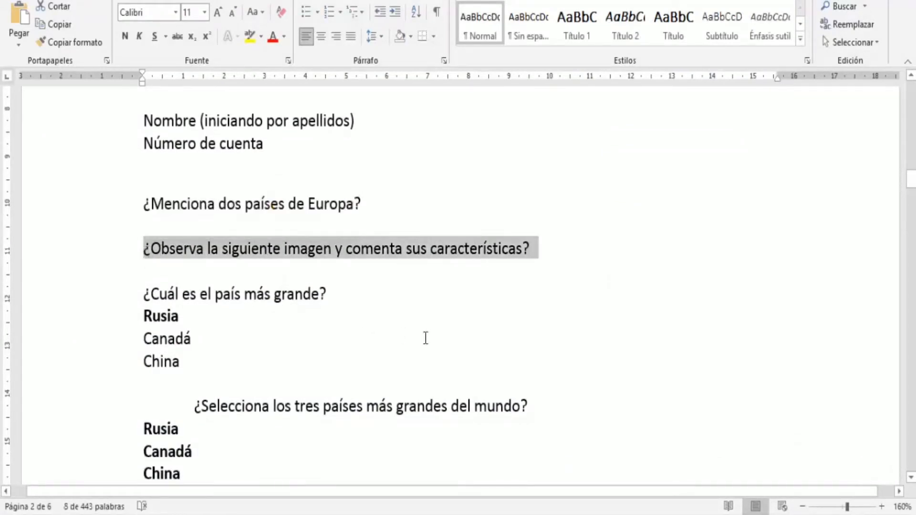
pyautogui.hotkey('alt', 'Tab')
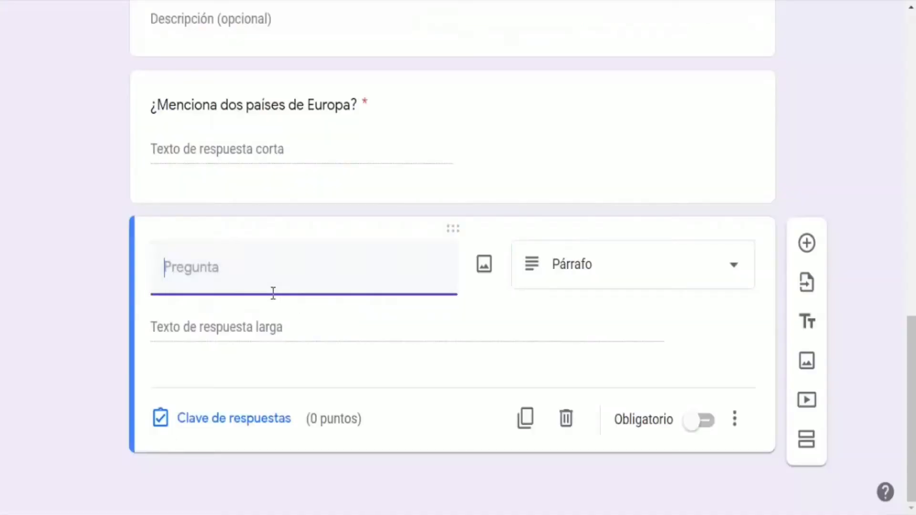
pyautogui.hotkey('ctrl', 'v')
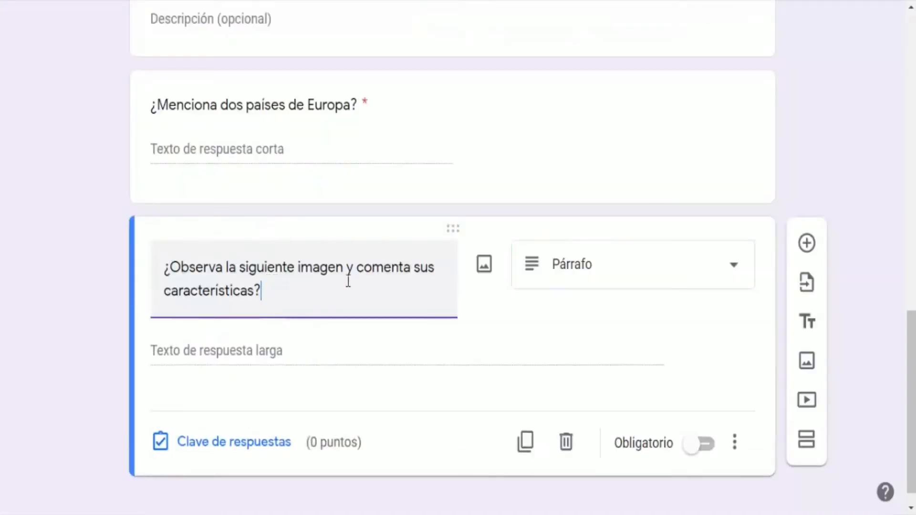
# Insert the lake photo from Google Drive as the question's image
pyautogui.click(483, 271)
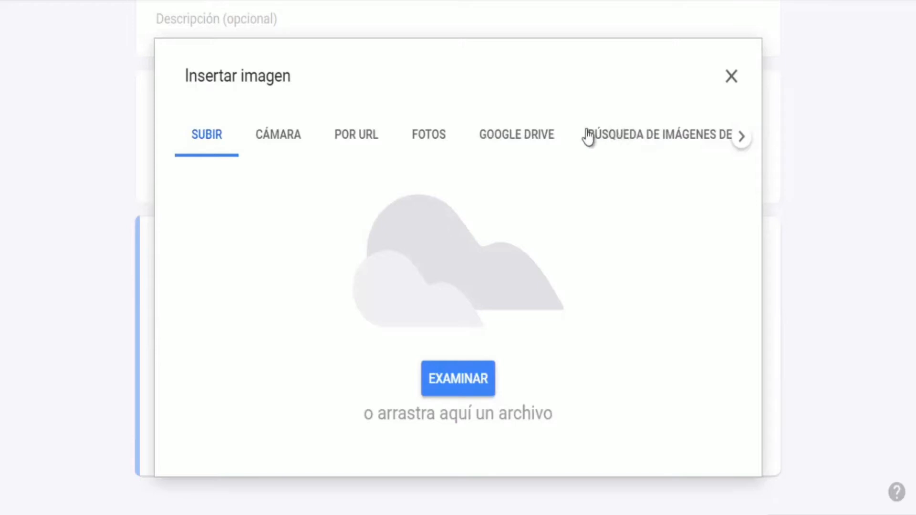
pyautogui.click(530, 149)
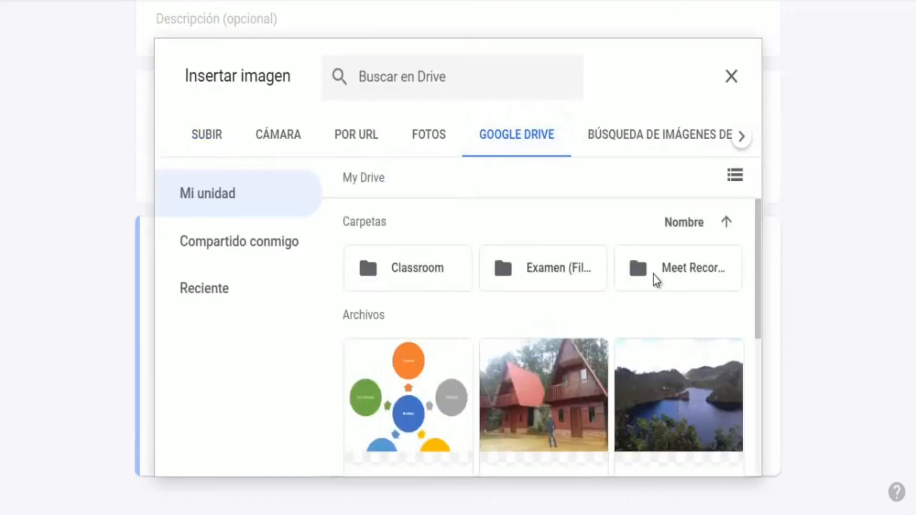
pyautogui.doubleClick(683, 401)
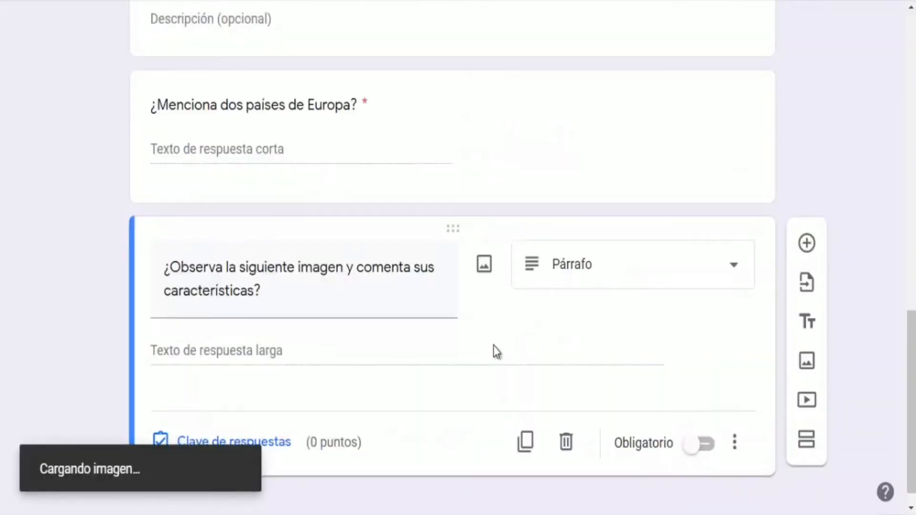
# Shrink the lake image to about half its width and center it within the question
pyautogui.scroll(-4, 493, 345)
pyautogui.scroll(-2, 493, 346)
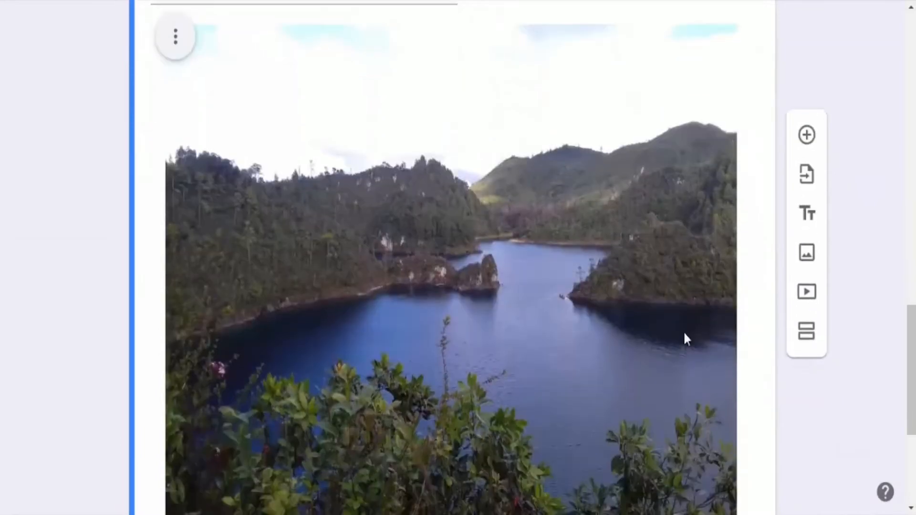
pyautogui.click(591, 304)
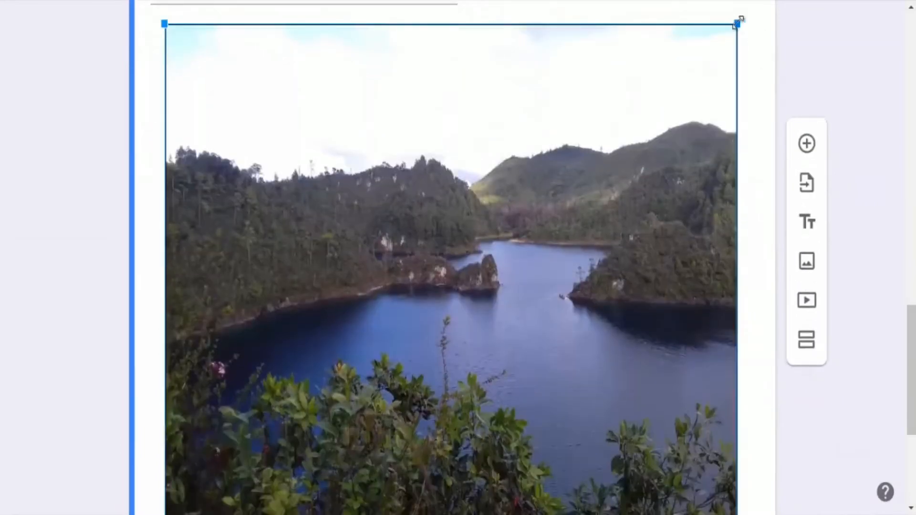
pyautogui.moveTo(735, 23); pyautogui.dragTo(305, 280)
pyautogui.scroll(4, 305, 280)
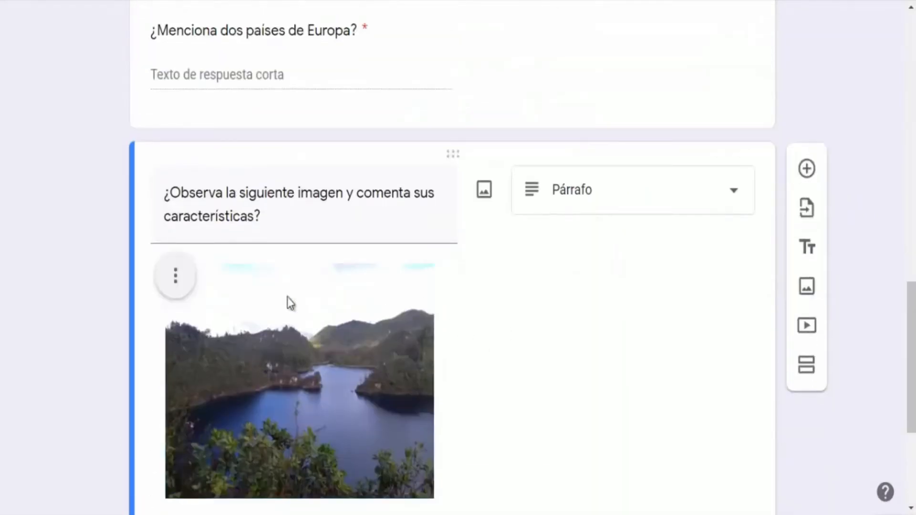
pyautogui.click(176, 279)
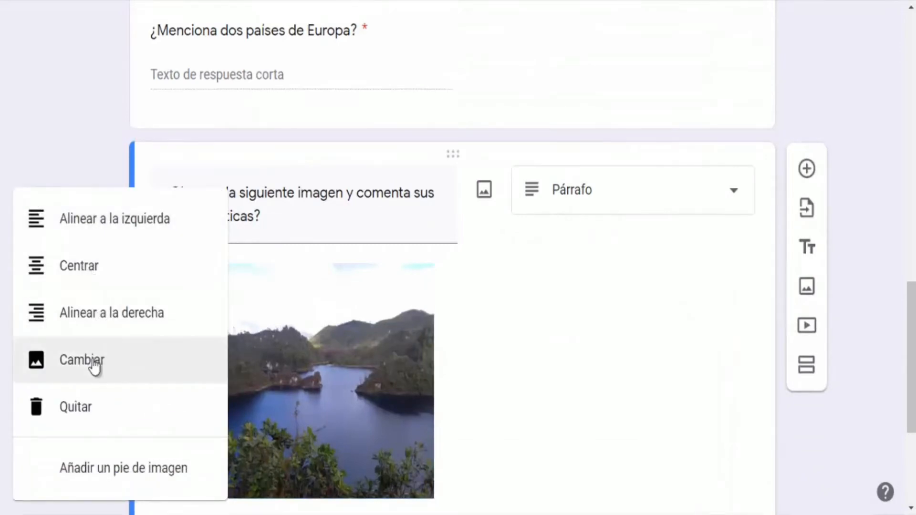
pyautogui.click(84, 266)
# Give the image question 10 points in its answer key and make it required
pyautogui.scroll(-3, 436, 358)
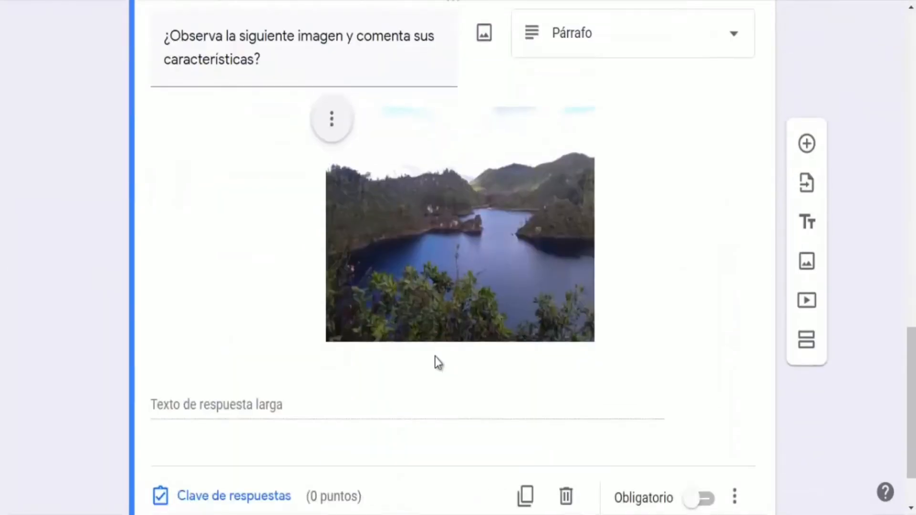
pyautogui.click(281, 416)
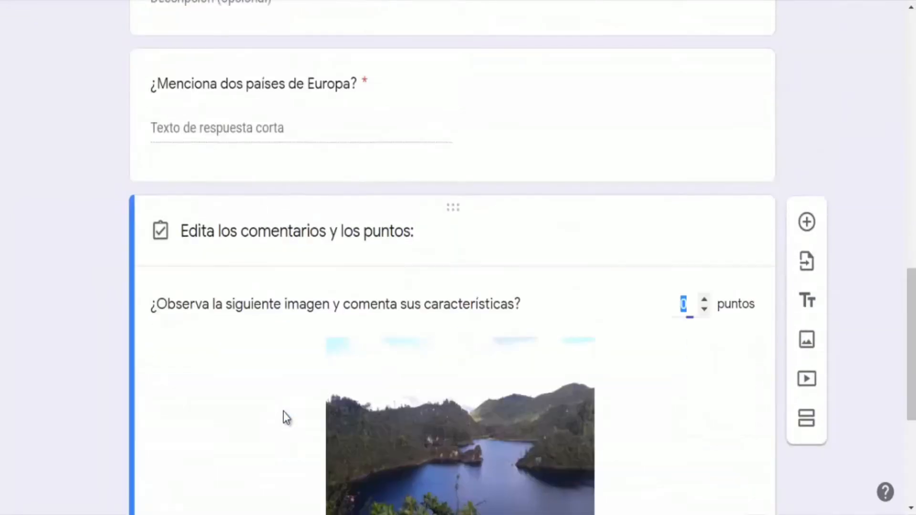
pyautogui.write('1')
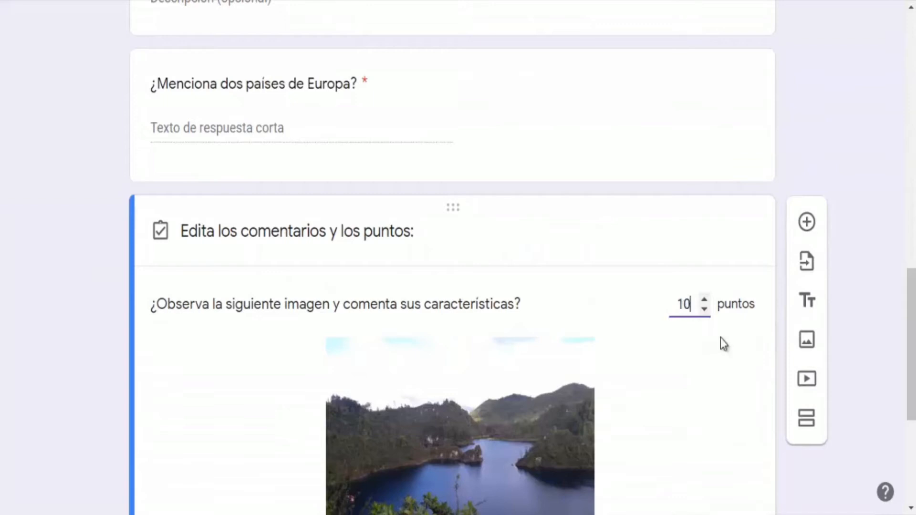
pyautogui.scroll(-6, 720, 338)
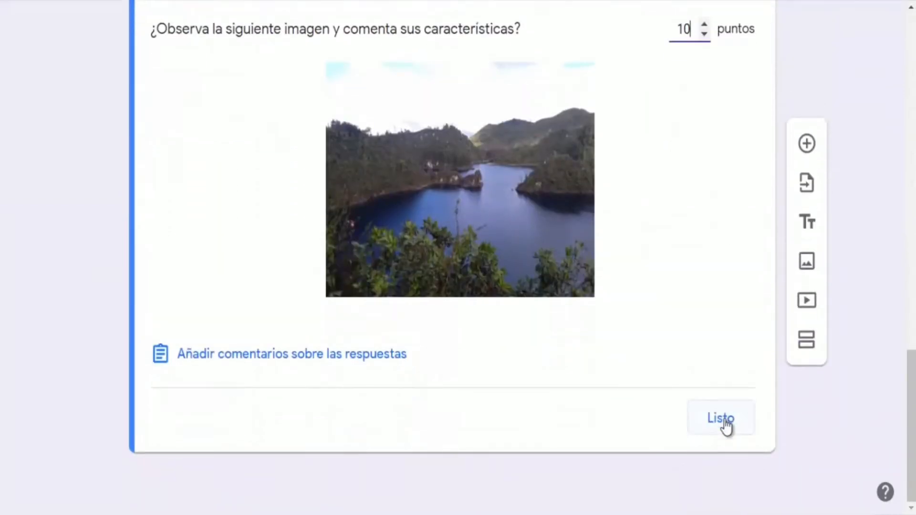
pyautogui.click(724, 422)
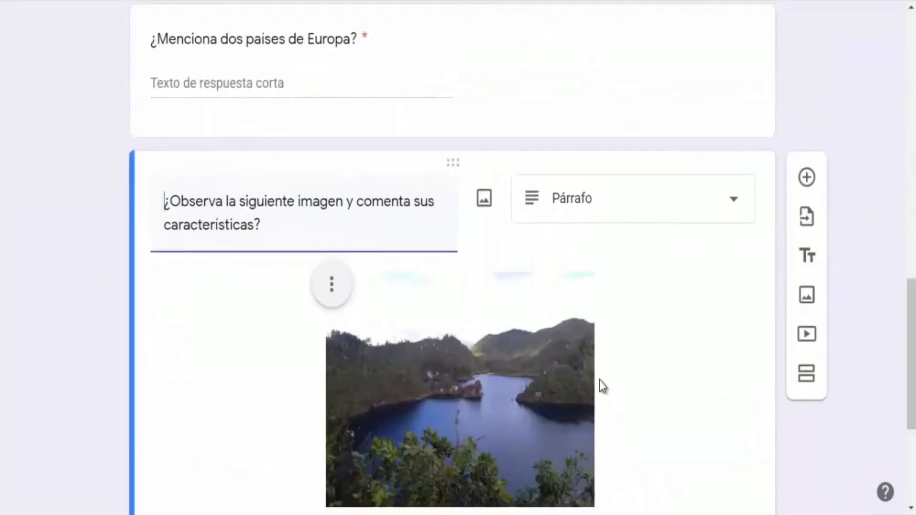
pyautogui.scroll(-5, 601, 386)
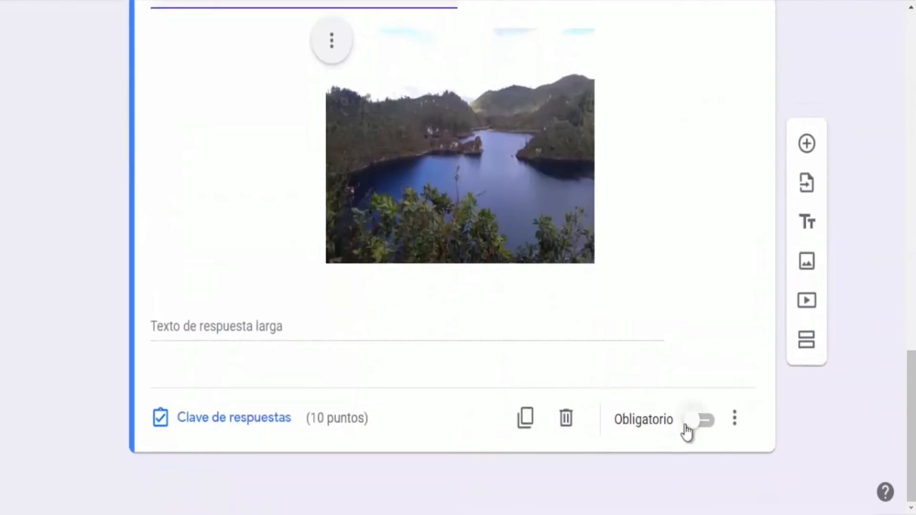
pyautogui.click(689, 421)
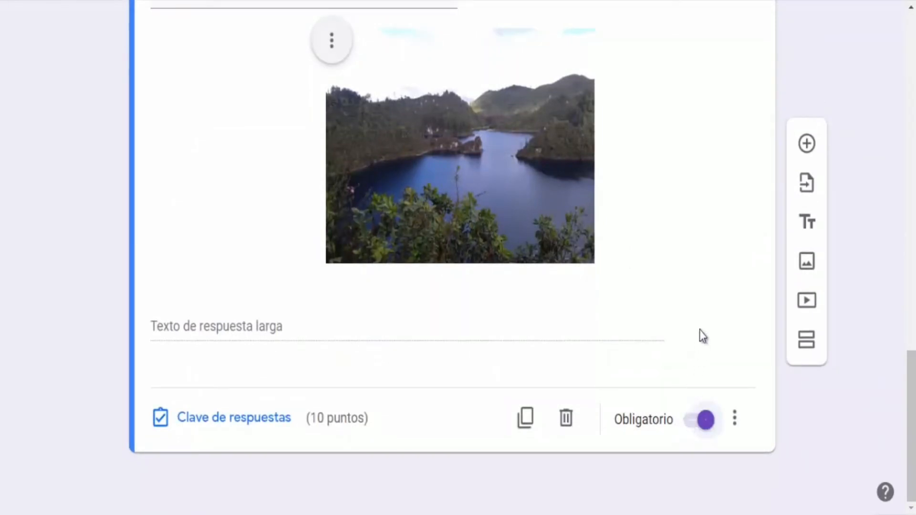
# Add a multiple-choice question titled ¿Cuál es el país más grande?, copied from the Word guide
pyautogui.click(806, 146)
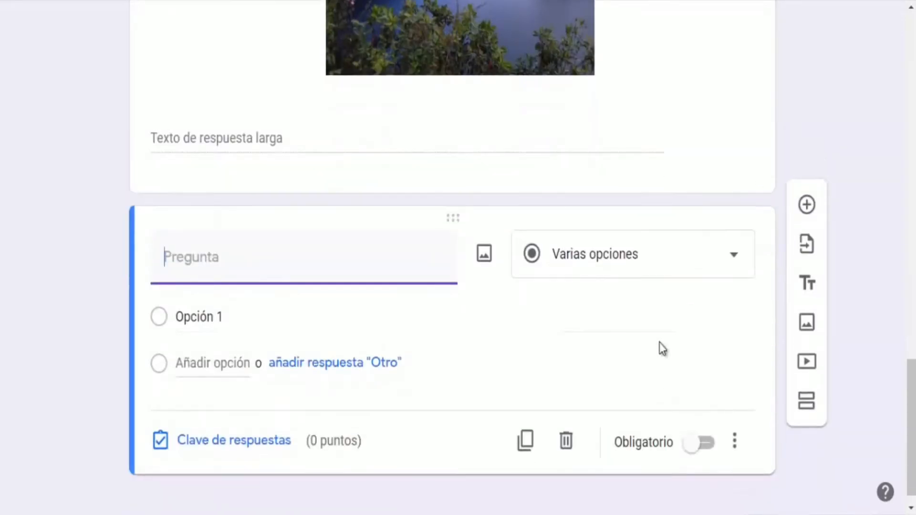
pyautogui.click(635, 271)
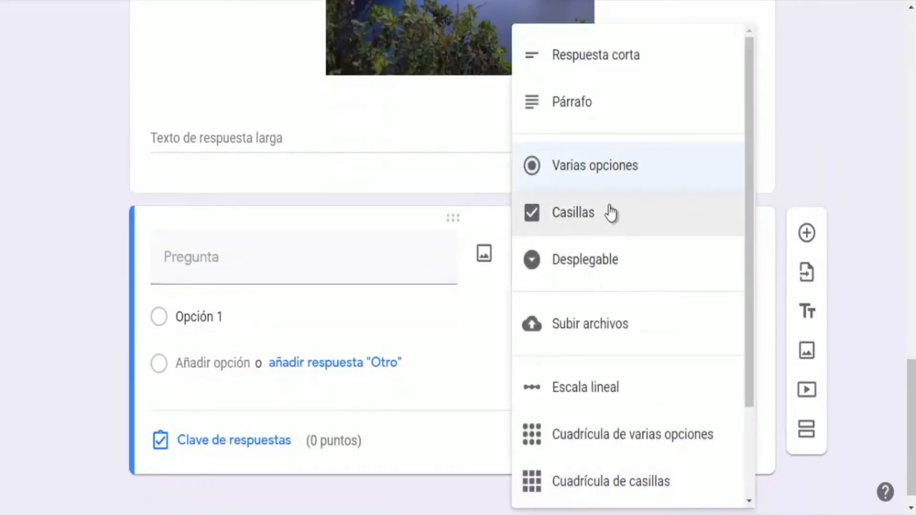
pyautogui.click(600, 174)
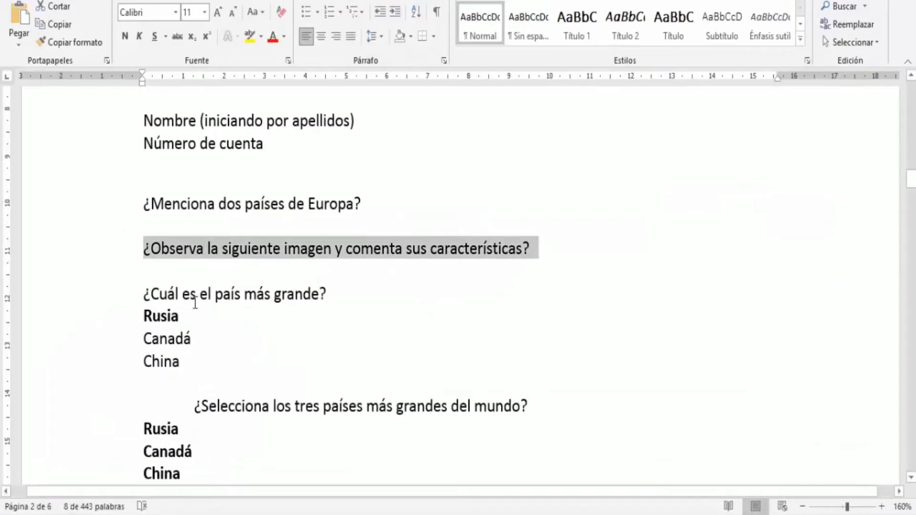
pyautogui.scroll(-5, 315, 196)
pyautogui.moveTo(329, 177); pyautogui.dragTo(143, 177)
pyautogui.hotkey('ctrl', 'c')
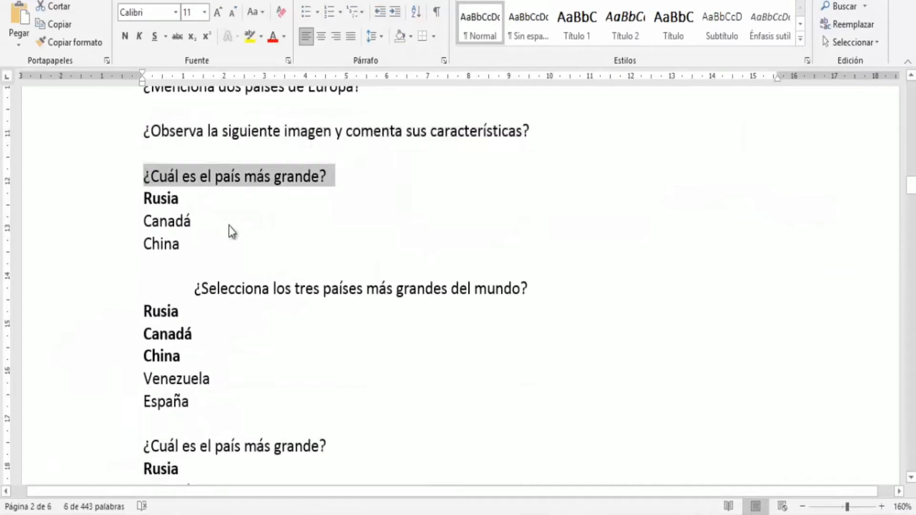
pyautogui.hotkey('alt', 'Tab')
pyautogui.click(226, 266)
pyautogui.hotkey('ctrl', 'v')
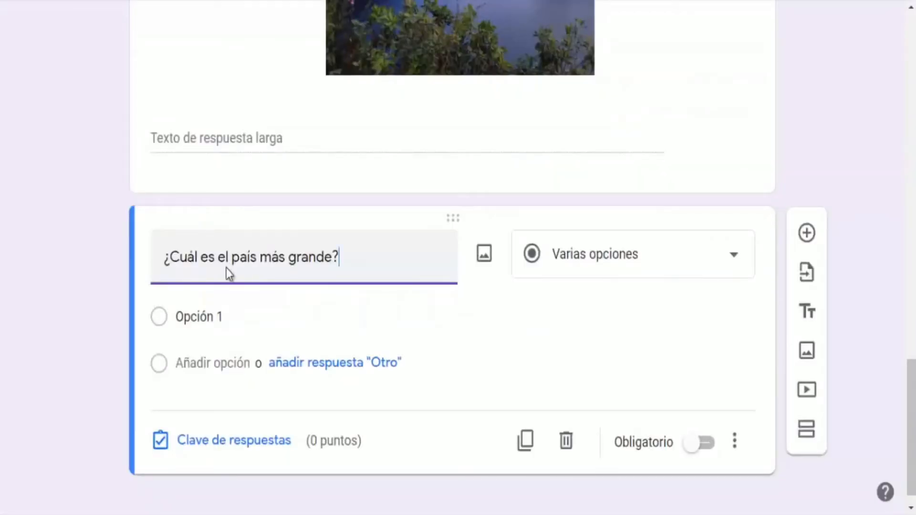
# Add the answer options Rusia, Canadá and China, copying each from the Word guide
pyautogui.hotkey('alt', 'Tab')
pyautogui.doubleClick(157, 200)
pyautogui.hotkey('ctrl', 'c')
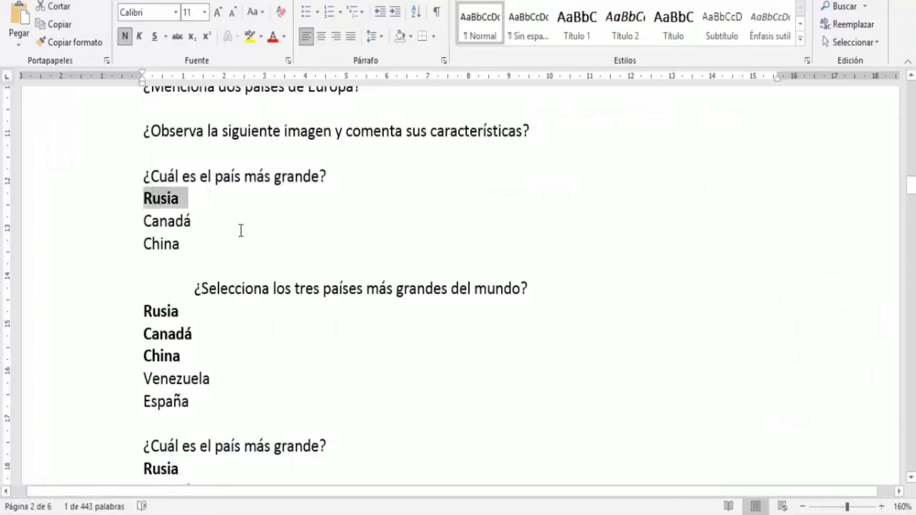
pyautogui.hotkey('alt', 'Tab')
pyautogui.click(191, 316)
pyautogui.hotkey('ctrl', 'v')
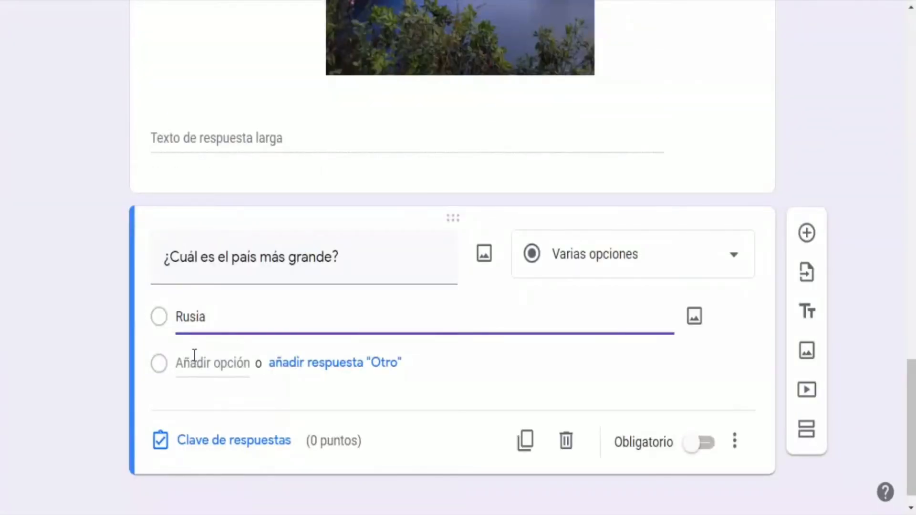
pyautogui.click(194, 364)
pyautogui.hotkey('alt', 'Tab')
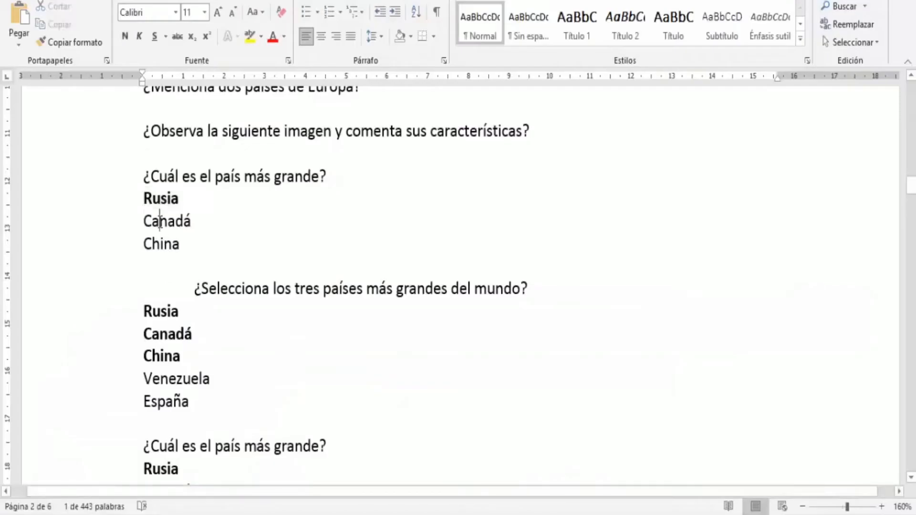
pyautogui.doubleClick(159, 222)
pyautogui.hotkey('ctrl', 'c')
pyautogui.hotkey('alt', 'Tab')
pyautogui.click(190, 348)
pyautogui.hotkey('ctrl', 'v')
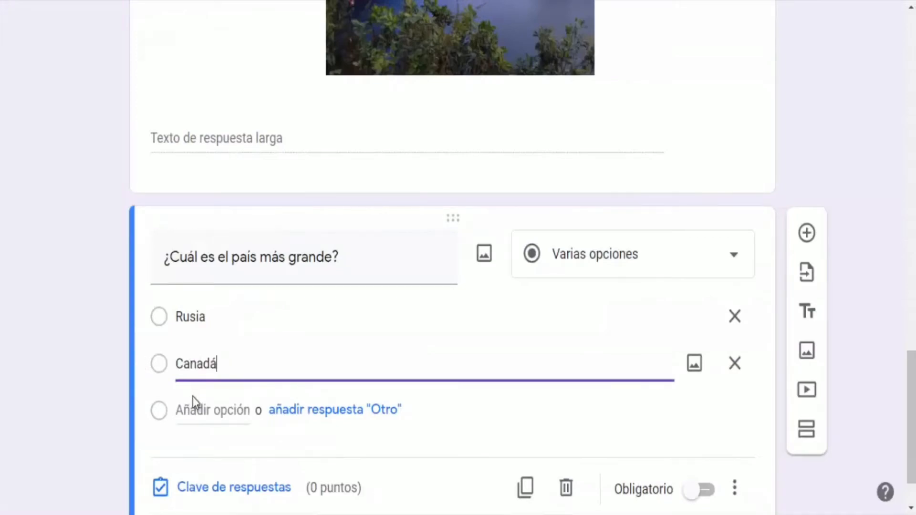
pyautogui.hotkey('alt', 'Tab')
pyautogui.doubleClick(160, 243)
pyautogui.hotkey('ctrl', 'c')
pyautogui.hotkey('alt', 'Tab')
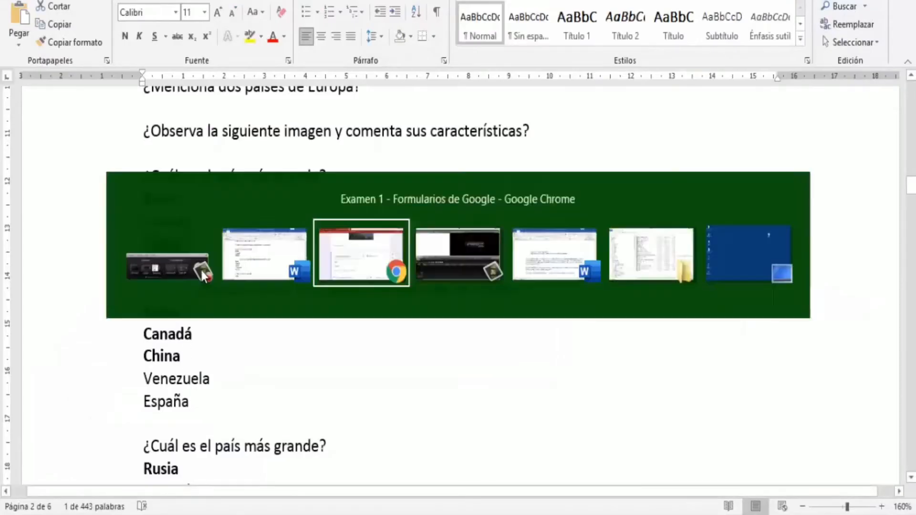
pyautogui.click(197, 410)
pyautogui.hotkey('ctrl', 'v')
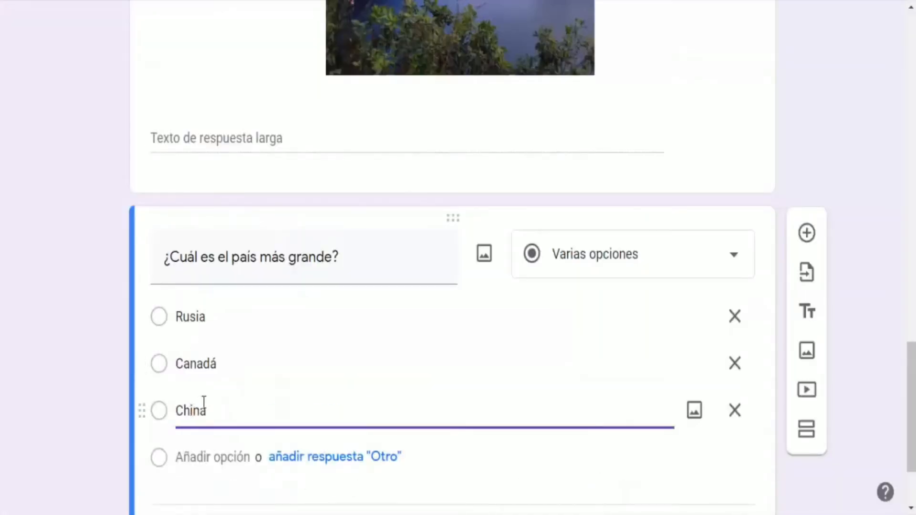
# In the answer key mark Rusia as correct worth 10 points, then make the question required
pyautogui.scroll(-2, 204, 403)
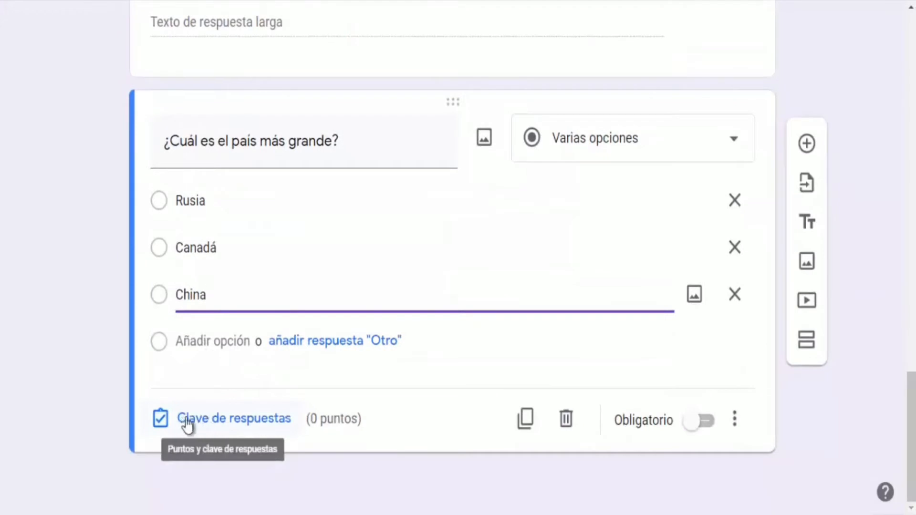
pyautogui.click(243, 424)
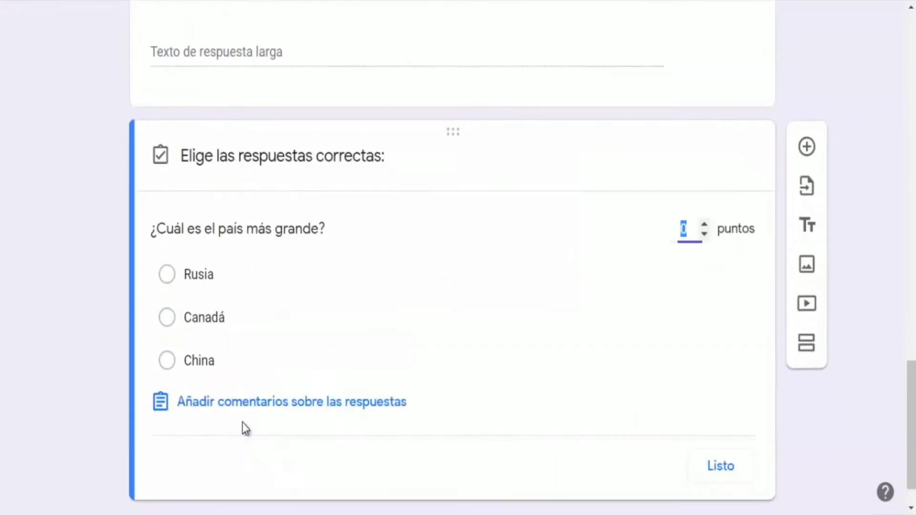
pyautogui.click(167, 275)
pyautogui.click(681, 227)
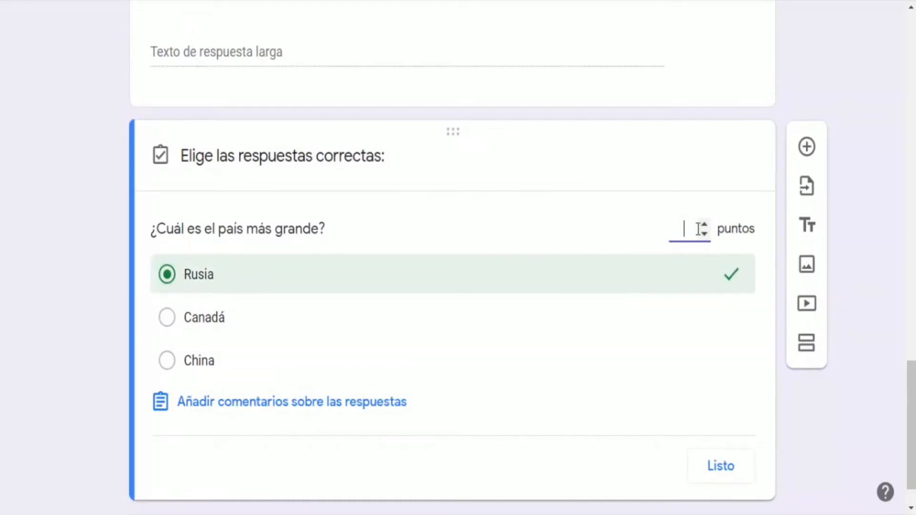
pyautogui.click(715, 472)
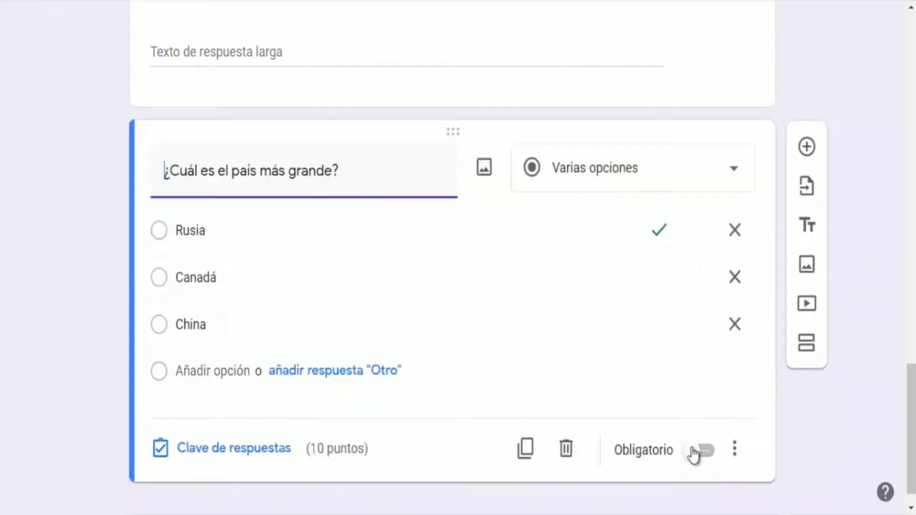
pyautogui.click(694, 455)
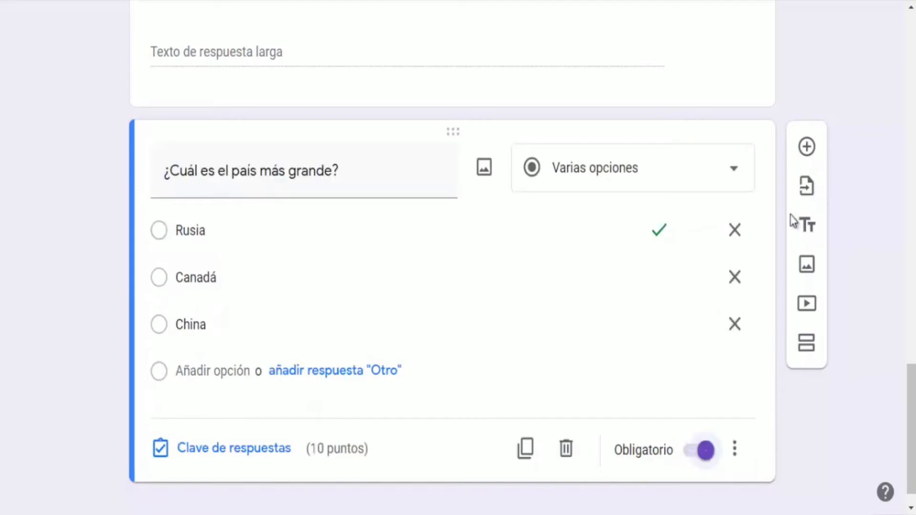
# Add a checkbox question titled ¿Selecciona los tres países más grandes del mundo?, copied from the Word guide
pyautogui.click(806, 147)
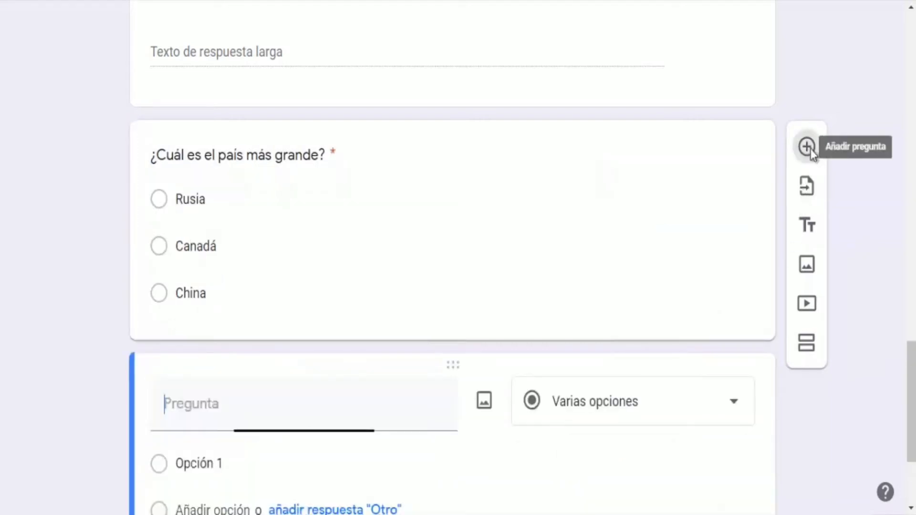
pyautogui.scroll(-3, 736, 344)
pyautogui.click(658, 260)
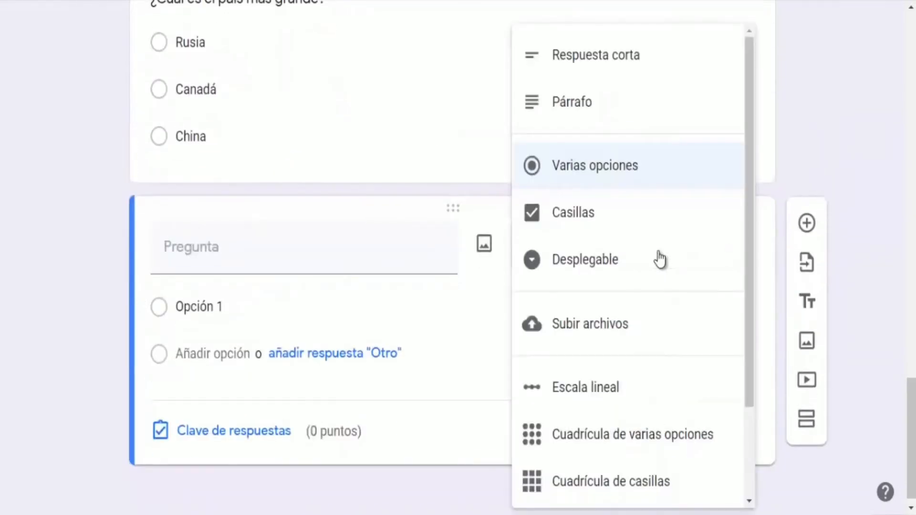
pyautogui.click(585, 224)
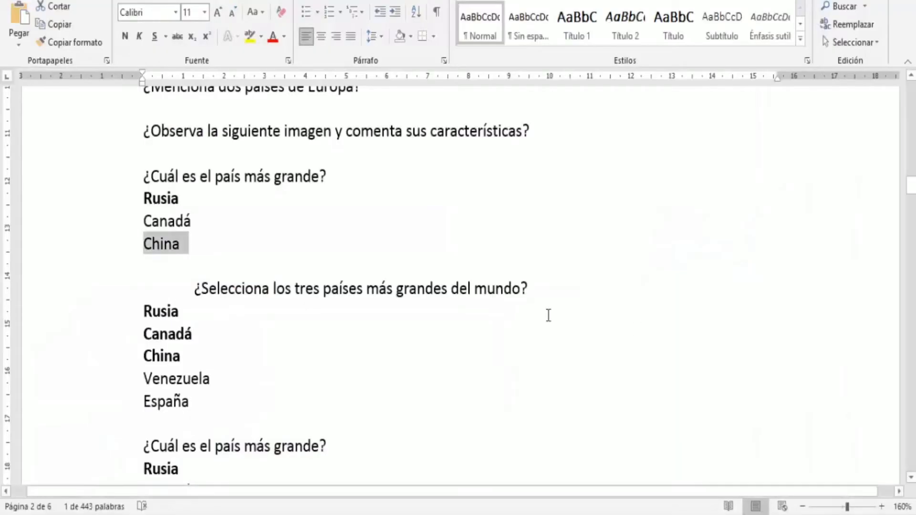
pyautogui.scroll(-1, 280, 301)
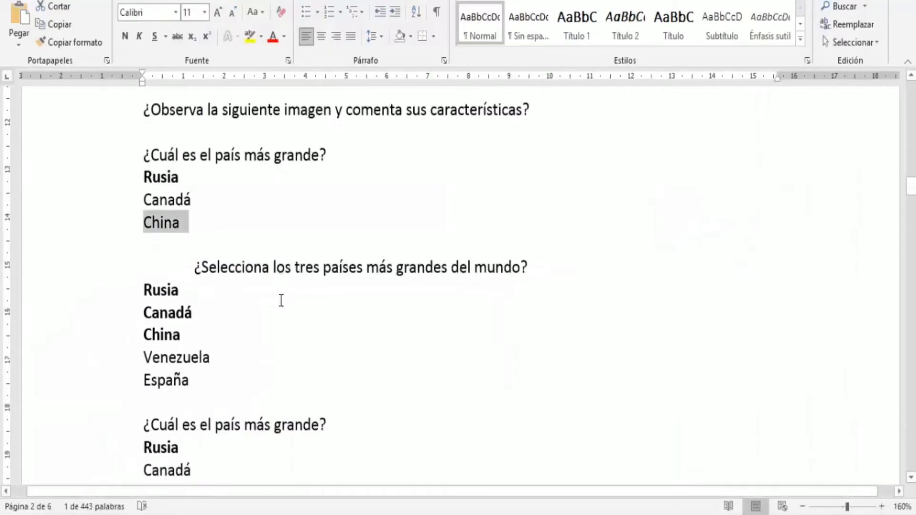
pyautogui.moveTo(536, 229); pyautogui.dragTo(195, 232)
pyautogui.hotkey('ctrl', 'c')
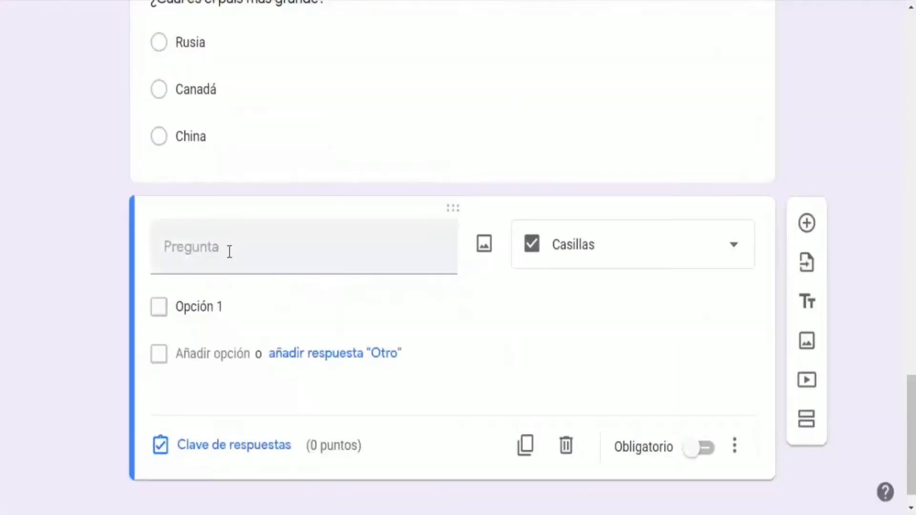
pyautogui.click(228, 253)
pyautogui.hotkey('ctrl', 'v')
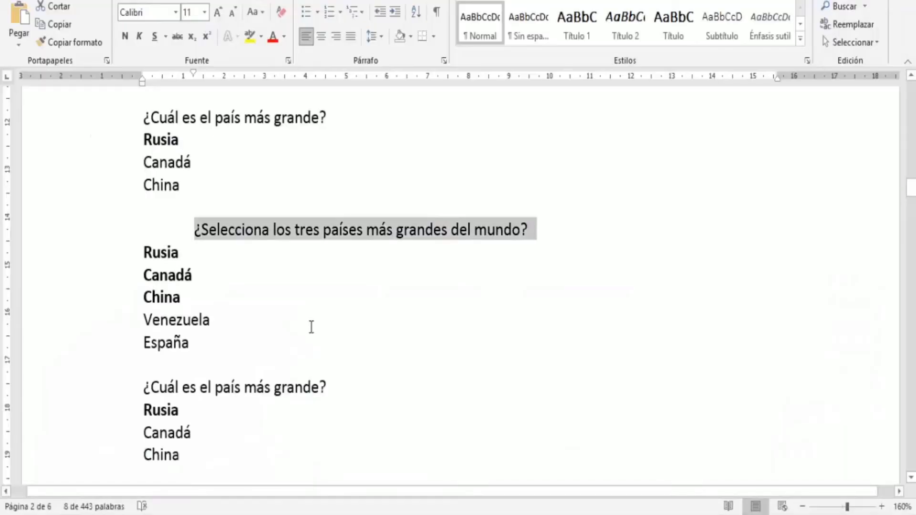
# Add the options Rusia, Canadá and China to the checkbox question, copying each from the Word guide
pyautogui.doubleClick(160, 255)
pyautogui.hotkey('ctrl', 'c')
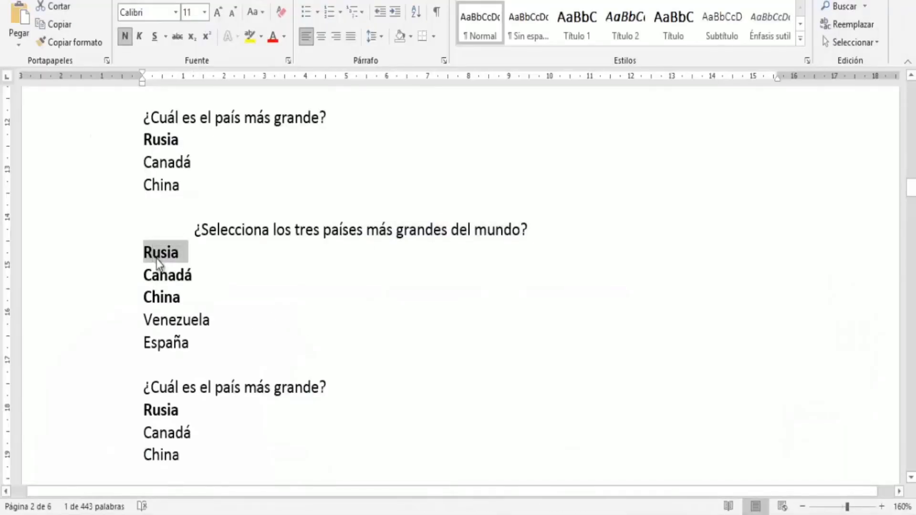
pyautogui.hotkey('alt', 'Tab')
pyautogui.click(182, 331)
pyautogui.hotkey('ctrl', 'v')
pyautogui.hotkey('alt', 'Tab')
pyautogui.doubleClick(167, 275)
pyautogui.hotkey('ctrl', 'c')
pyautogui.hotkey('alt', 'Tab')
pyautogui.press('Return')
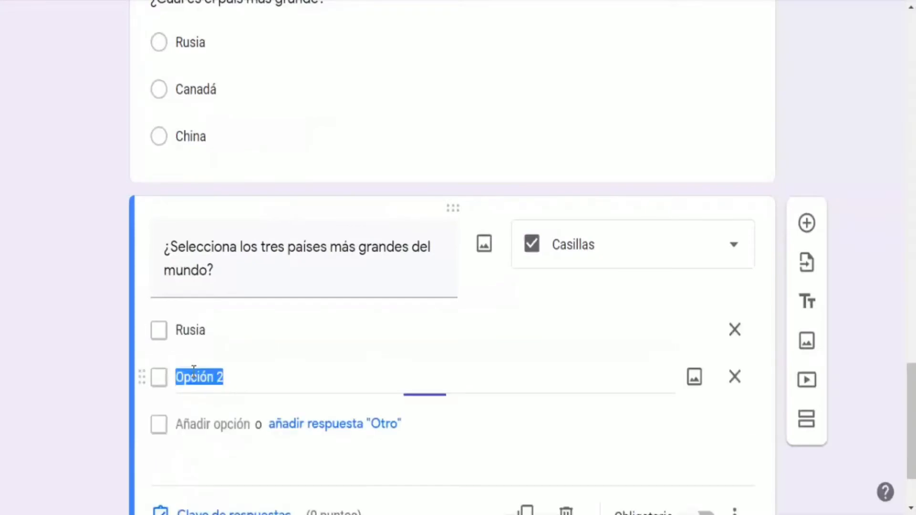
pyautogui.hotkey('ctrl', 'v')
pyautogui.hotkey('alt', 'Tab')
pyautogui.doubleClick(162, 297)
pyautogui.hotkey('ctrl', 'c')
pyautogui.hotkey('alt', 'Tab')
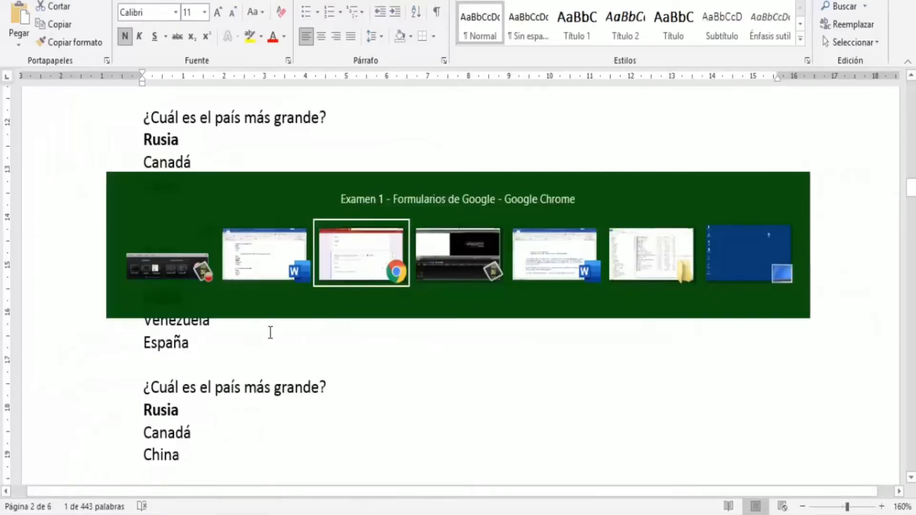
pyautogui.click(200, 423)
pyautogui.hotkey('ctrl', 'v')
# Add the options Venezuela and España to the checkbox question, copied from the Word guide
pyautogui.scroll(-3, 201, 406)
pyautogui.hotkey('alt', 'Tab')
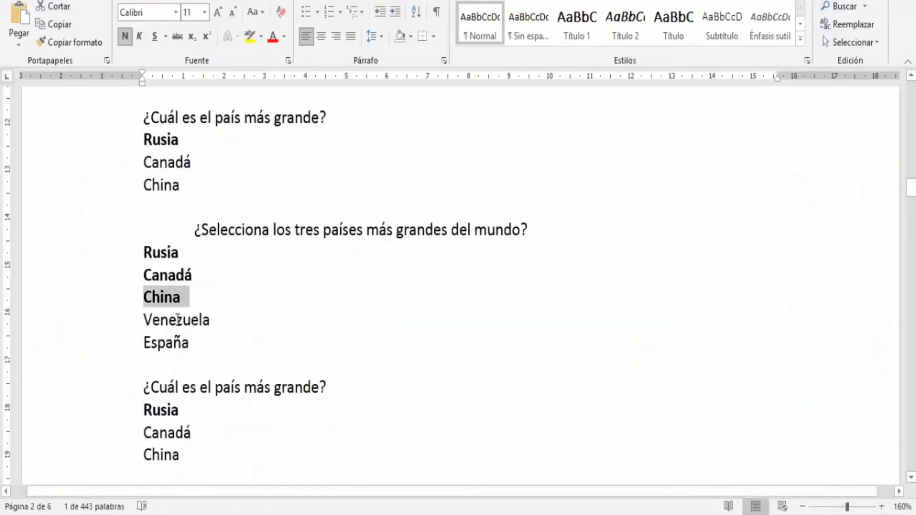
pyautogui.doubleClick(177, 320)
pyautogui.hotkey('alt', 'Tab')
pyautogui.press('Return')
pyautogui.hotkey('ctrl', 'v')
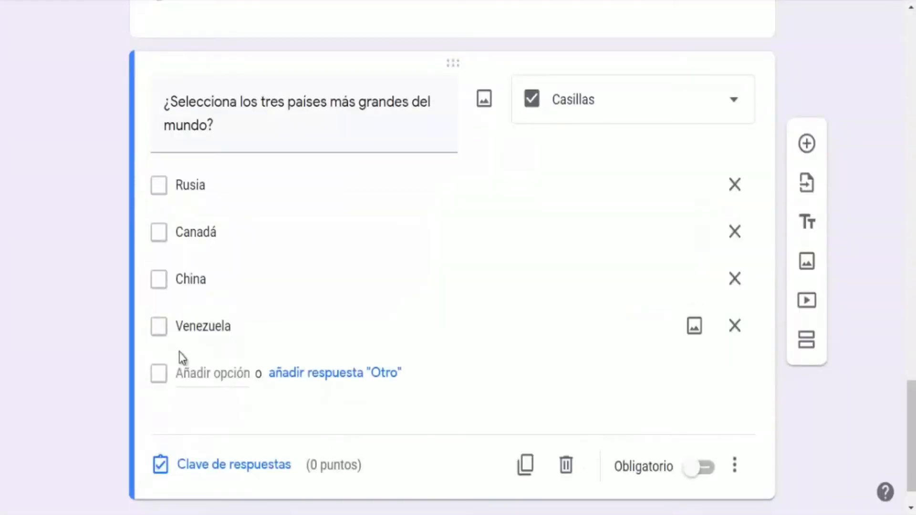
pyautogui.hotkey('alt', 'Tab')
pyautogui.doubleClick(193, 350)
pyautogui.hotkey('ctrl', 'c')
pyautogui.hotkey('alt', 'Tab')
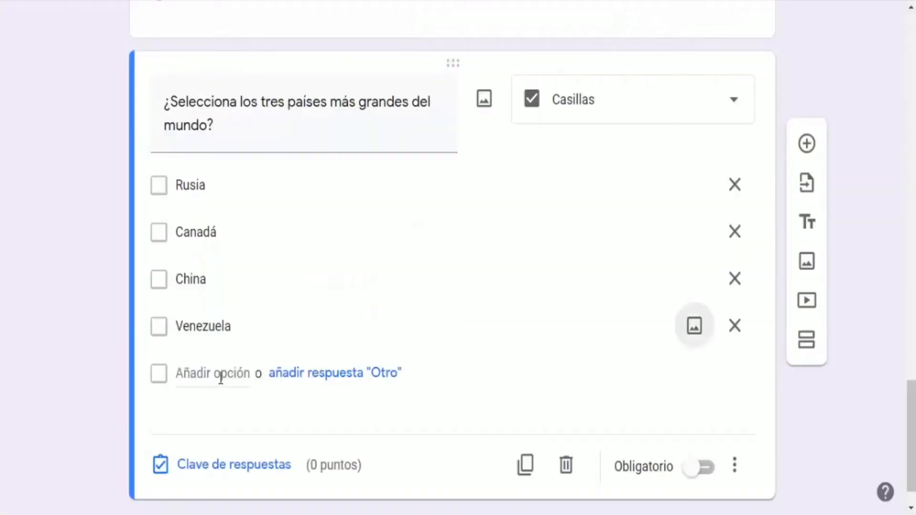
pyautogui.click(217, 376)
pyautogui.hotkey('ctrl', 'v')
pyautogui.hotkey('alt', 'Tab')
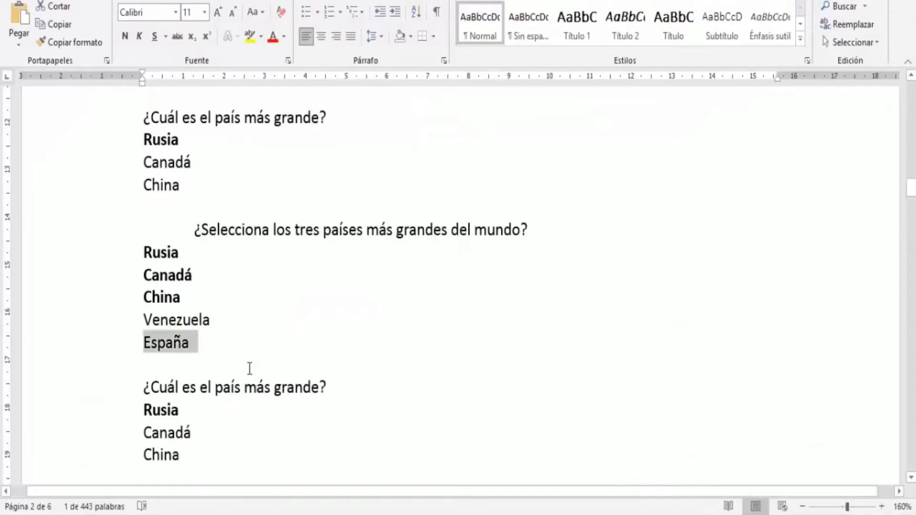
pyautogui.hotkey('alt', 'Tab')
pyautogui.hotkey('alt', 'Tab')
pyautogui.hotkey('alt', 'Tab')
pyautogui.scroll(-2, 191, 334)
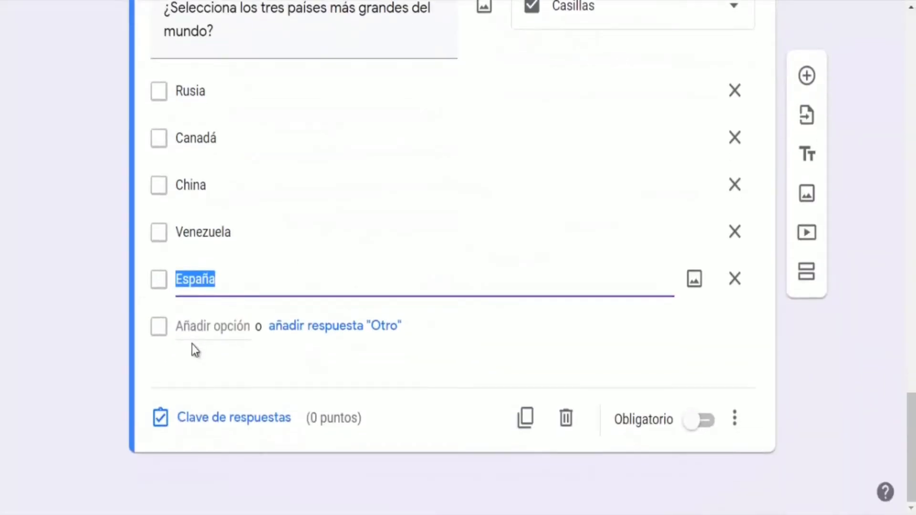
# In the answer key mark Rusia, Canadá and China as correct worth 10 points, then make the question required
pyautogui.click(222, 419)
pyautogui.click(168, 204)
pyautogui.click(167, 232)
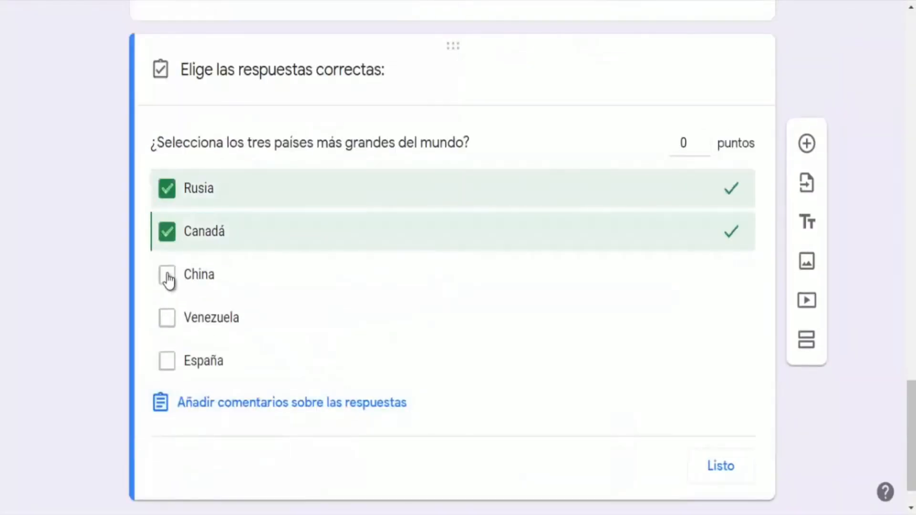
pyautogui.click(167, 275)
pyautogui.press('Right')
pyautogui.press('BackSpace')
pyautogui.write('10')
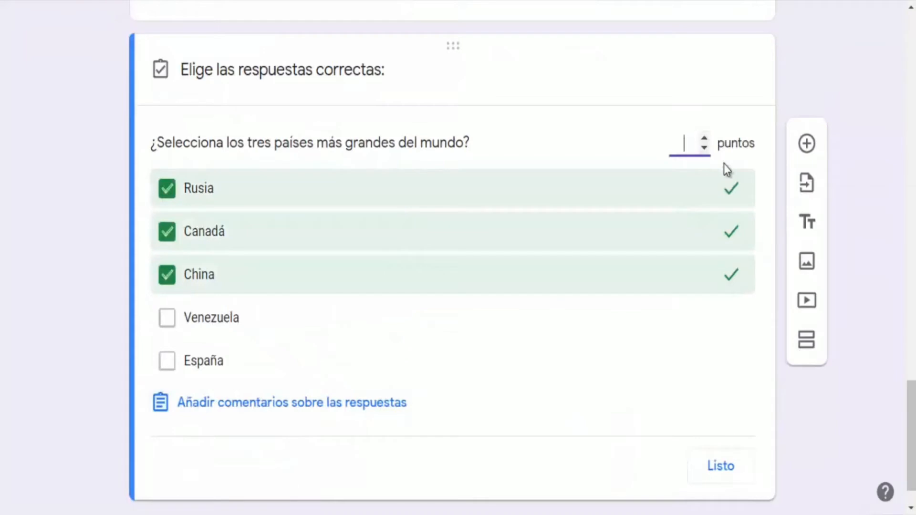
pyautogui.click(719, 460)
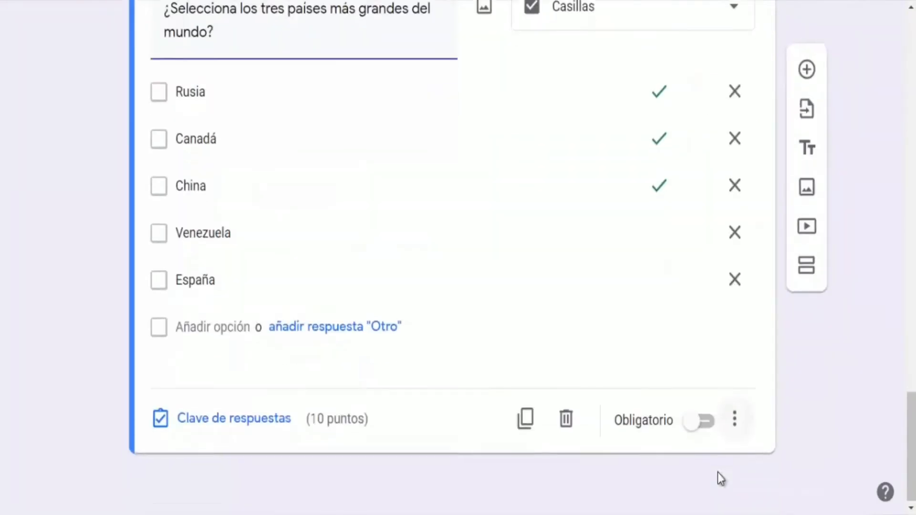
pyautogui.click(696, 428)
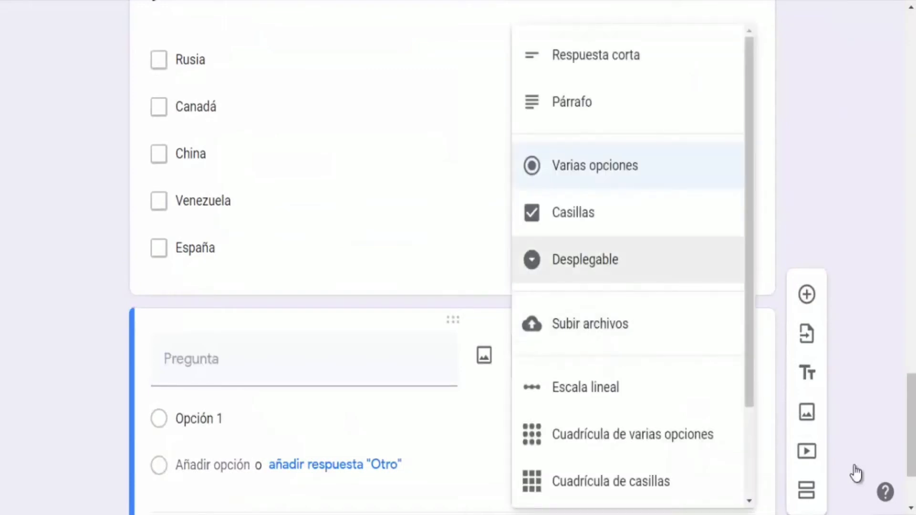
# Add a dropdown question titled ¿Cuál es el país más grande?, copied from the Word guide
pyautogui.press('Return')
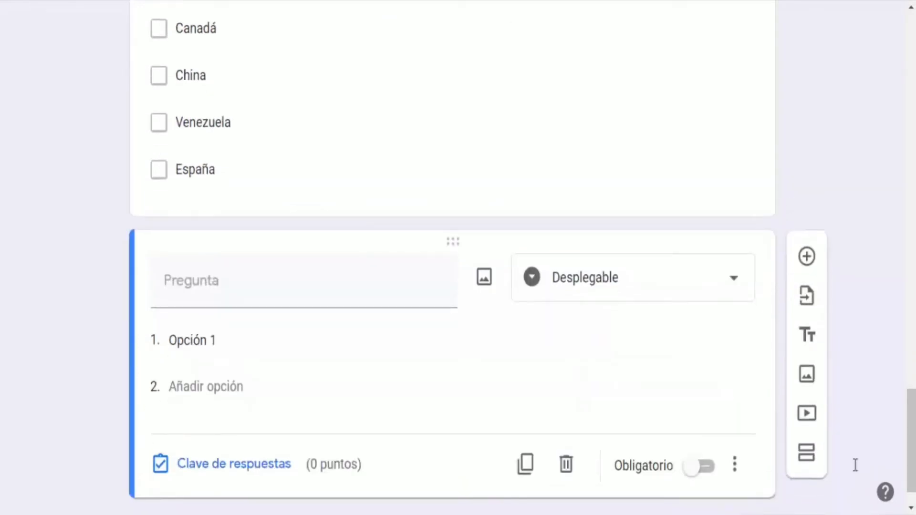
pyautogui.hotkey('alt', 'Tab')
pyautogui.moveTo(327, 328); pyautogui.dragTo(144, 328)
pyautogui.hotkey('ctrl', 'c')
pyautogui.hotkey('alt', 'Tab')
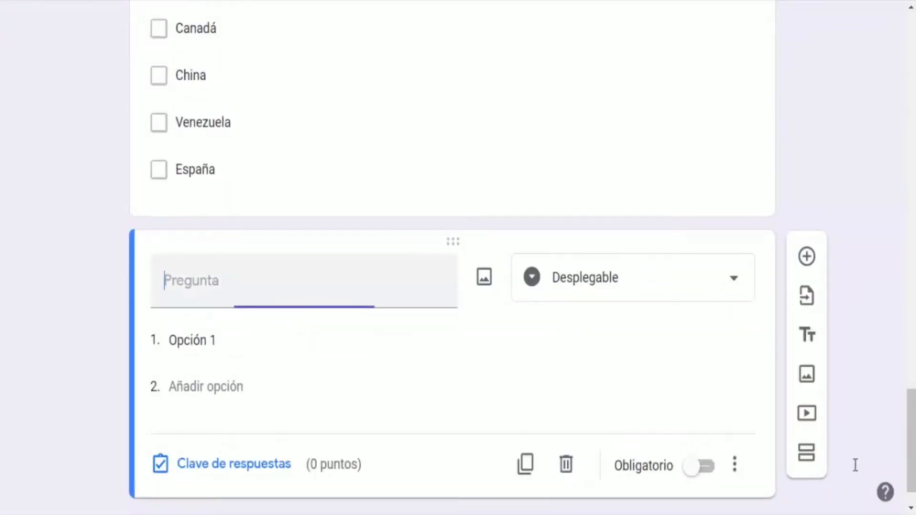
pyautogui.hotkey('ctrl', 'v')
# Add the options Rusia, Canadá and China to the dropdown question, copying each from the Word guide
pyautogui.hotkey('alt', 'Tab')
pyautogui.moveTo(184, 351); pyautogui.dragTo(144, 351)
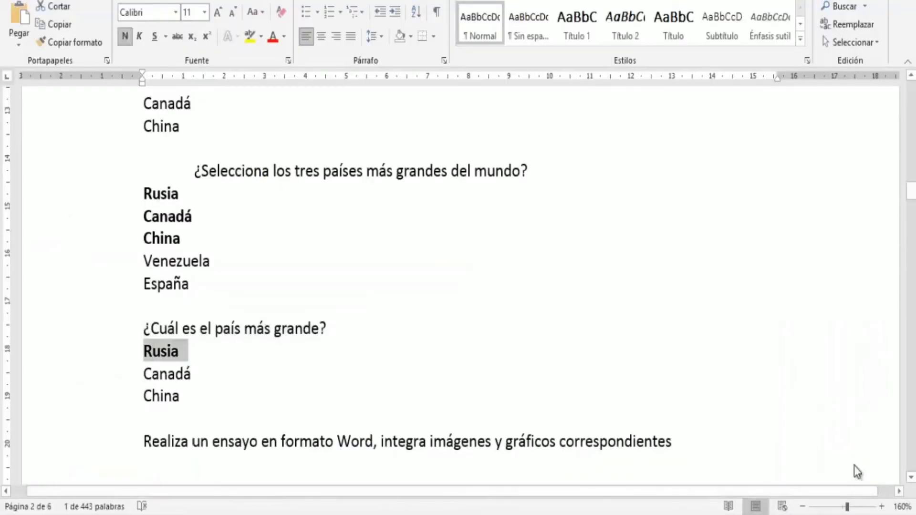
pyautogui.hotkey('ctrl', 'c')
pyautogui.hotkey('alt', 'Tab')
pyautogui.click(193, 339)
pyautogui.hotkey('ctrl', 'v')
pyautogui.hotkey('alt', 'Tab')
pyautogui.moveTo(198, 374); pyautogui.dragTo(144, 374)
pyautogui.hotkey('ctrl', 'c')
pyautogui.hotkey('alt', 'Tab')
pyautogui.click(206, 386)
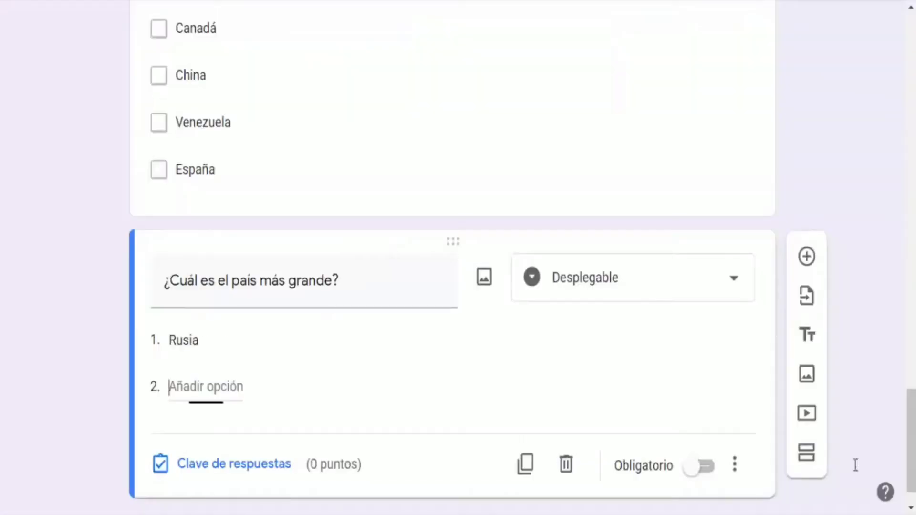
pyautogui.hotkey('ctrl', 'v')
pyautogui.hotkey('alt', 'Tab')
pyautogui.moveTo(189, 396); pyautogui.dragTo(144, 396)
pyautogui.hotkey('ctrl', 'c')
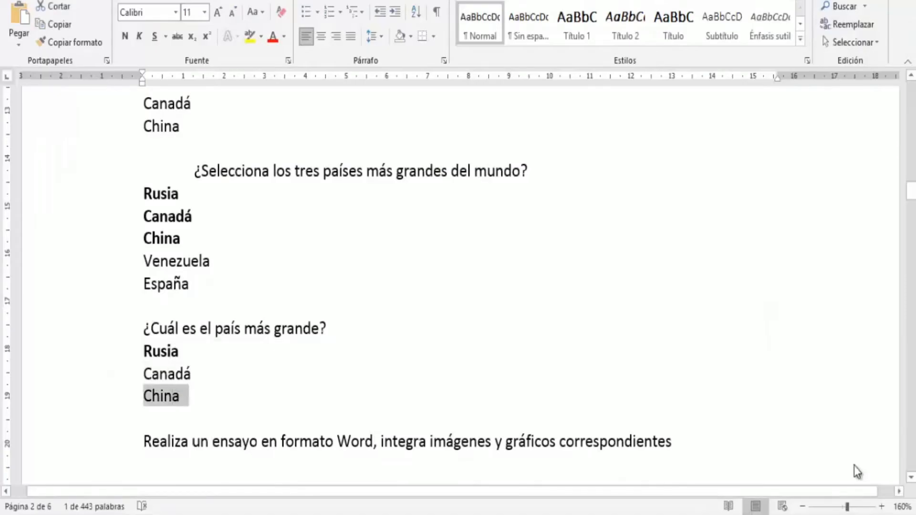
pyautogui.hotkey('alt', 'Tab')
pyautogui.press('Return')
pyautogui.hotkey('ctrl', 'v')
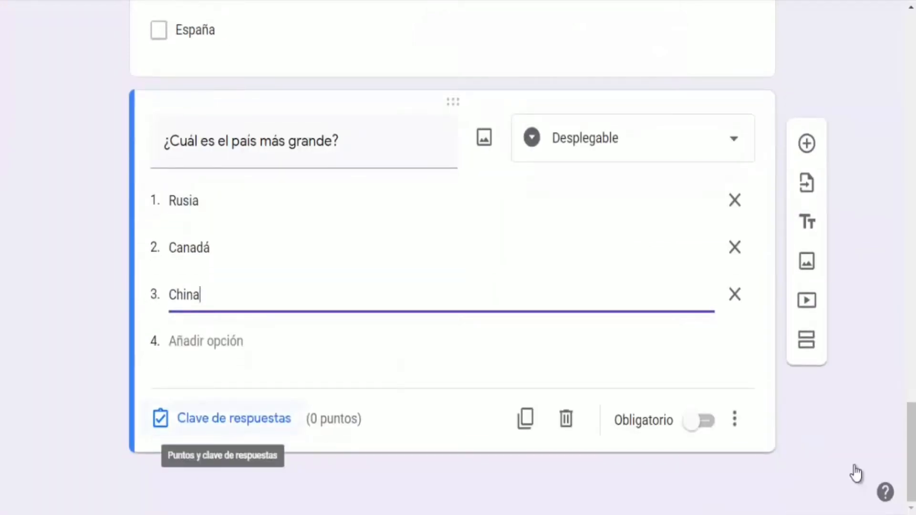
# In the dropdown question's answer key mark Rusia as correct worth 10 points, then make the question required
pyautogui.press('Return')
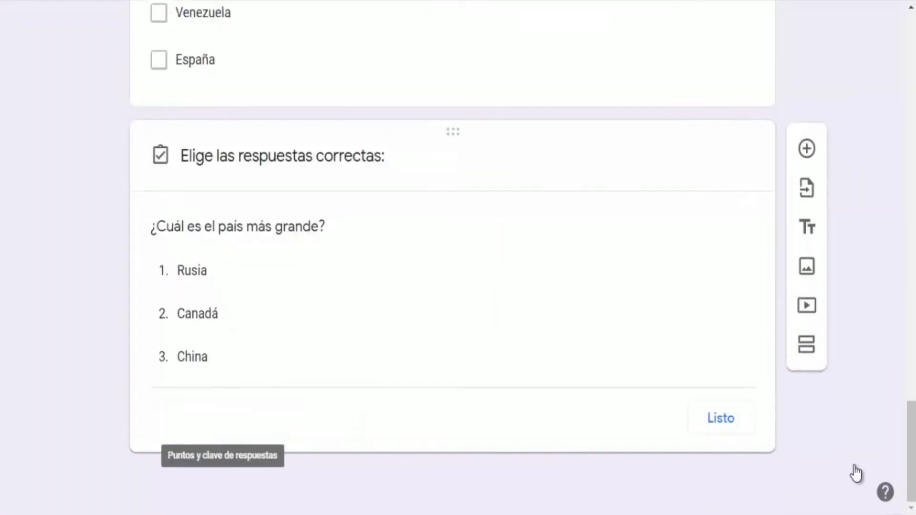
pyautogui.press('Tab')
pyautogui.press('space')
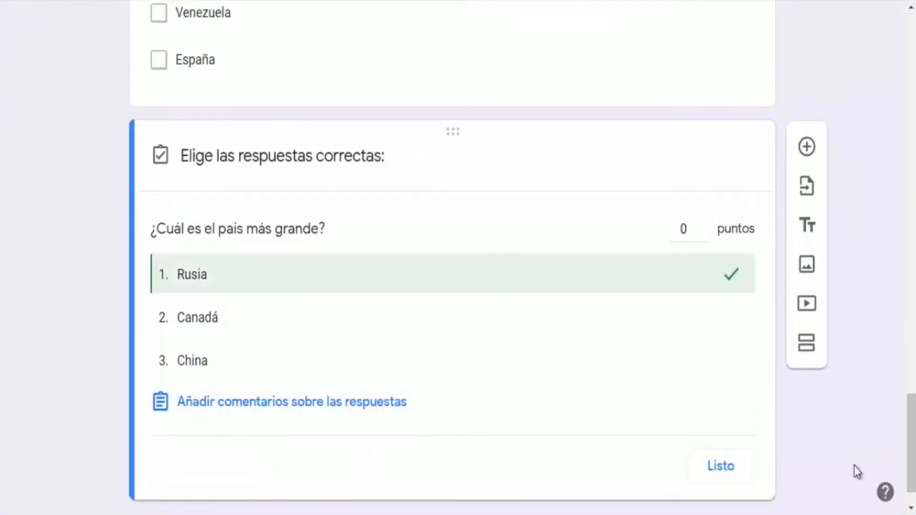
pyautogui.hotkey('shift', 'Tab')
pyautogui.press('Return')
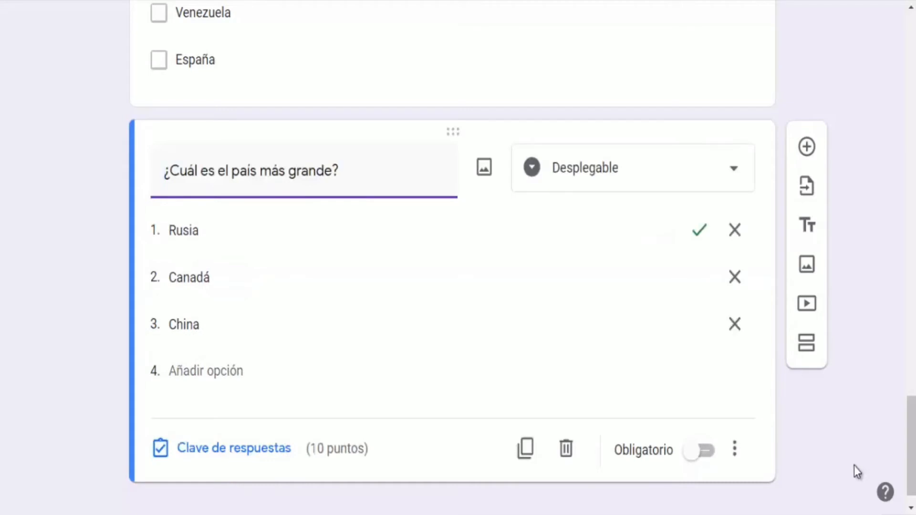
pyautogui.scroll(-1, 854, 466)
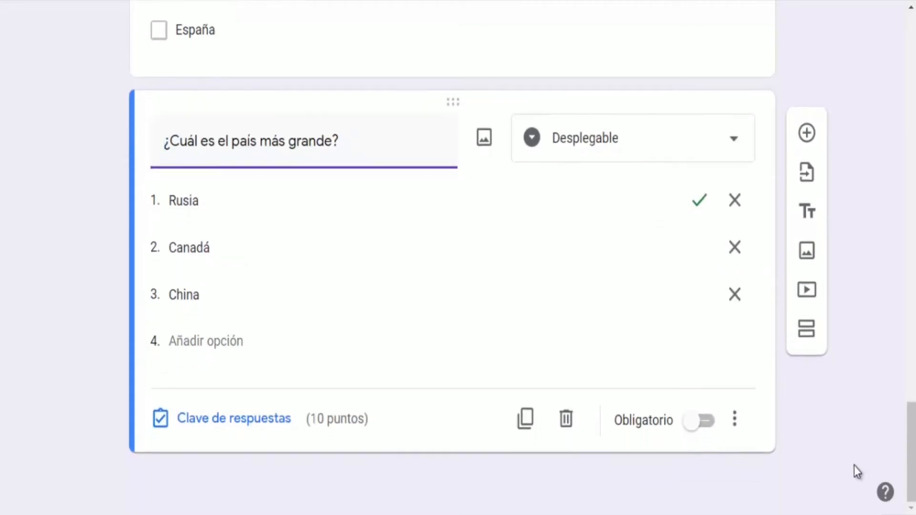
pyautogui.click(698, 420)
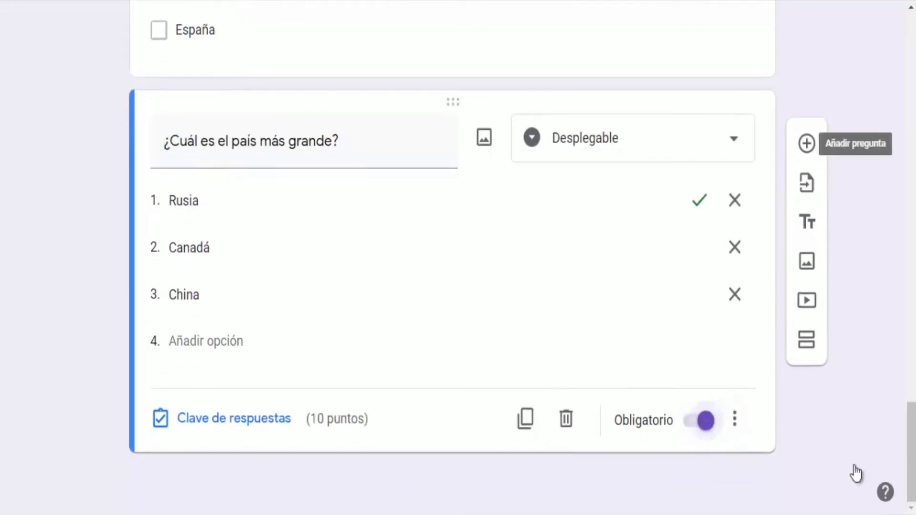
# Add a new question and set its type to Subir archivos
pyautogui.click(806, 143)
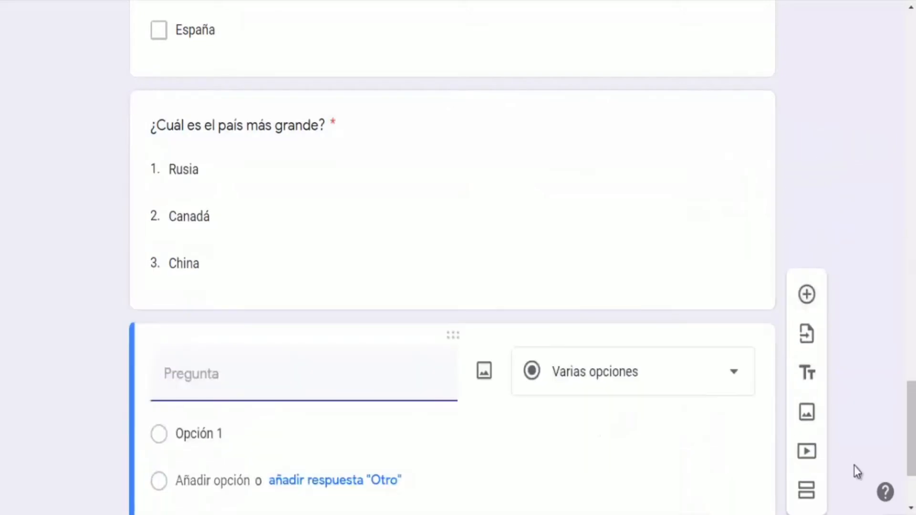
pyautogui.scroll(-1, 854, 465)
pyautogui.click(633, 231)
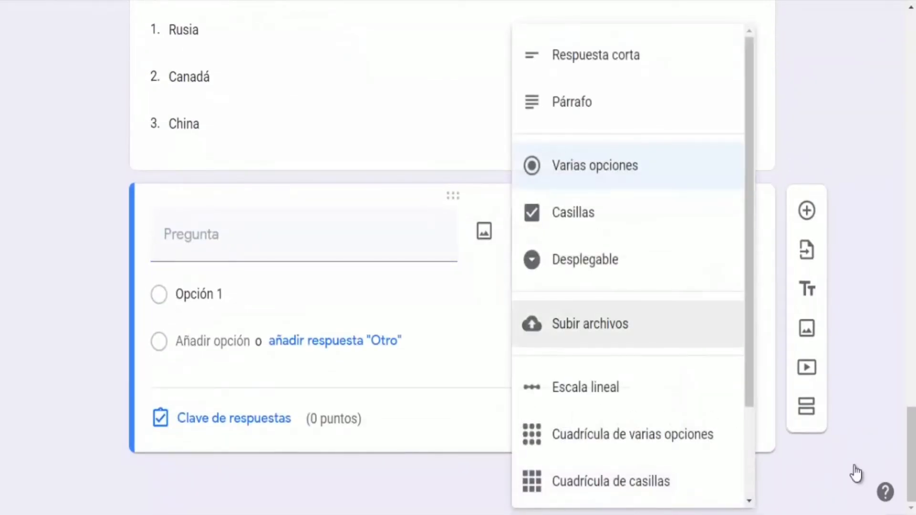
pyautogui.click(590, 324)
pyautogui.click(719, 417)
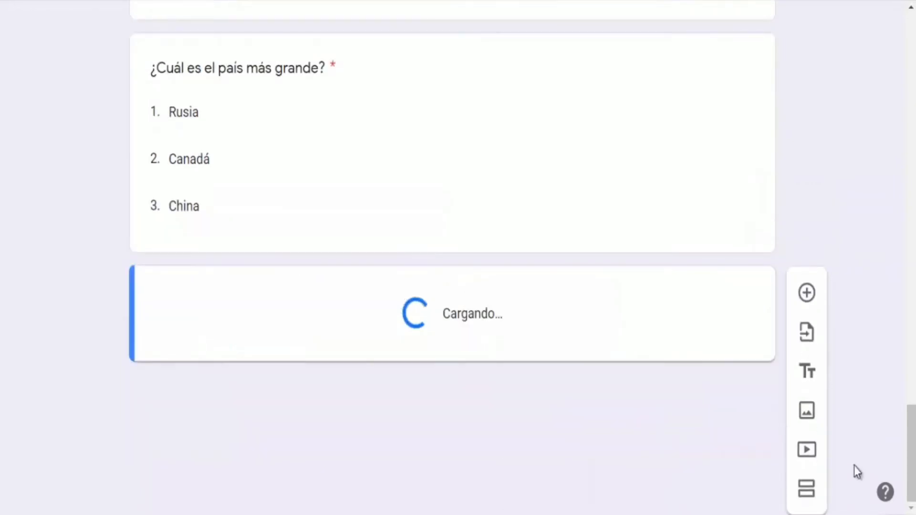
# Title the upload question Realiza un ensayo en formato Word, integra imágenes y gráficos correspondientes, copied from the Word guide
pyautogui.hotkey('alt', 'Tab')
pyautogui.scroll(-3, 855, 465)
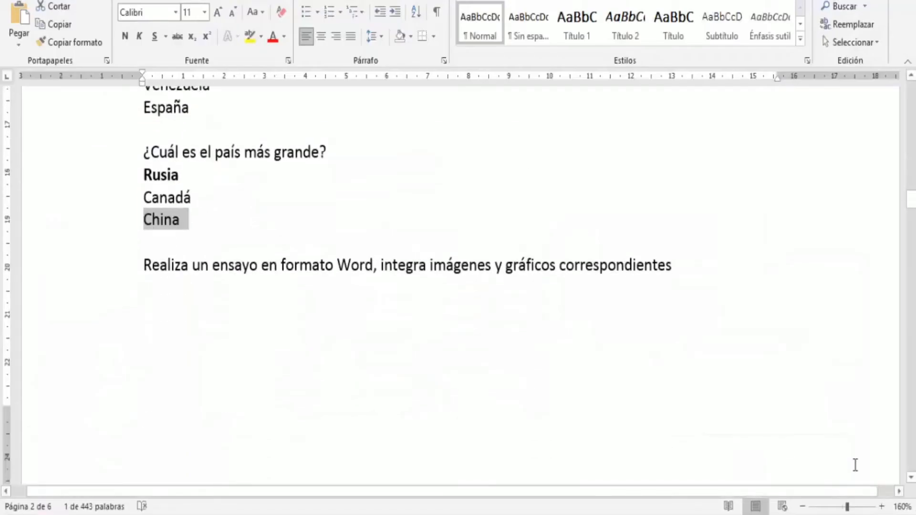
pyautogui.moveTo(145, 265); pyautogui.dragTo(375, 265)
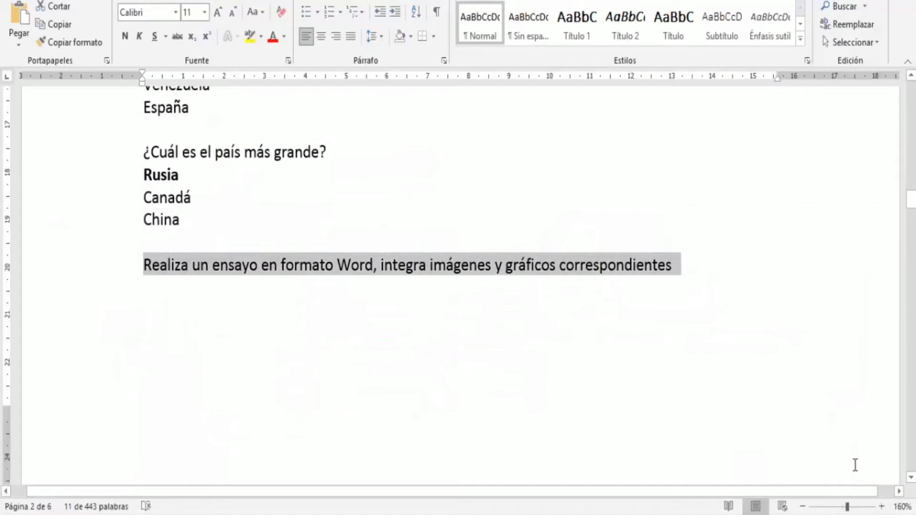
pyautogui.hotkey('alt', 'Tab')
pyautogui.hotkey('ctrl', 'v')
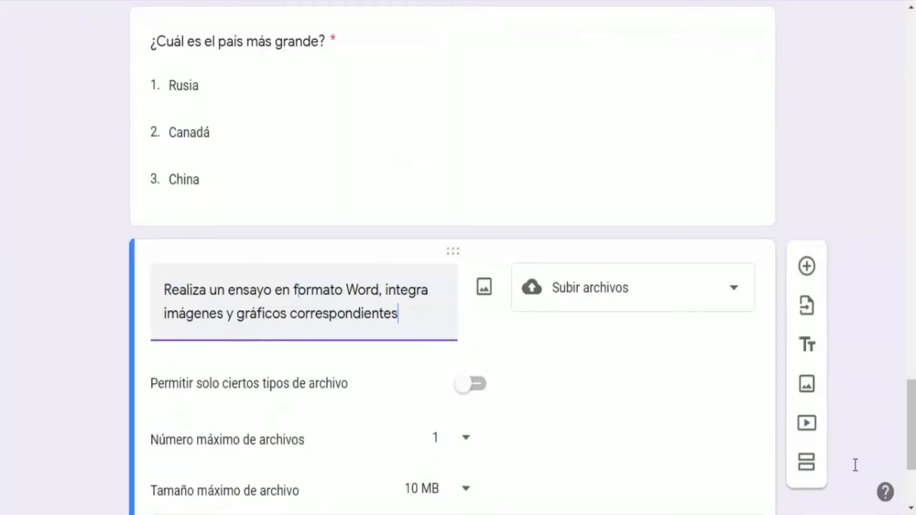
# Give the file upload question 10 points and make it required
pyautogui.moveTo(296, 290); pyautogui.dragTo(379, 290)
pyautogui.scroll(-3, 854, 465)
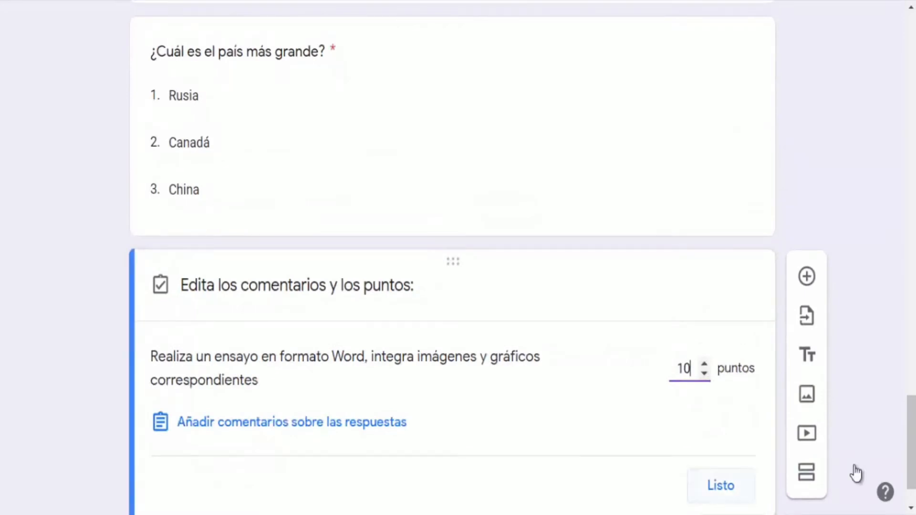
pyautogui.scroll(-1, 853, 465)
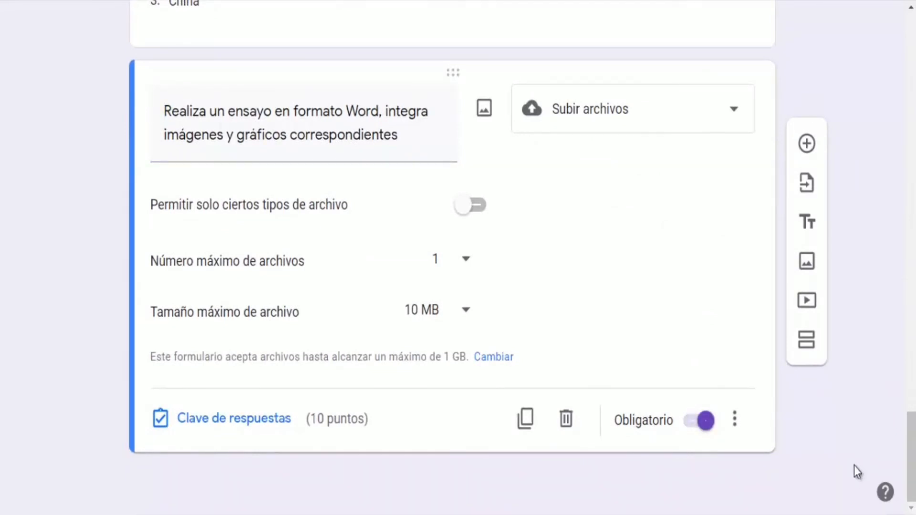
# In the form preview, enter the respondent's full name and account number
pyautogui.scroll(1, 854, 465)
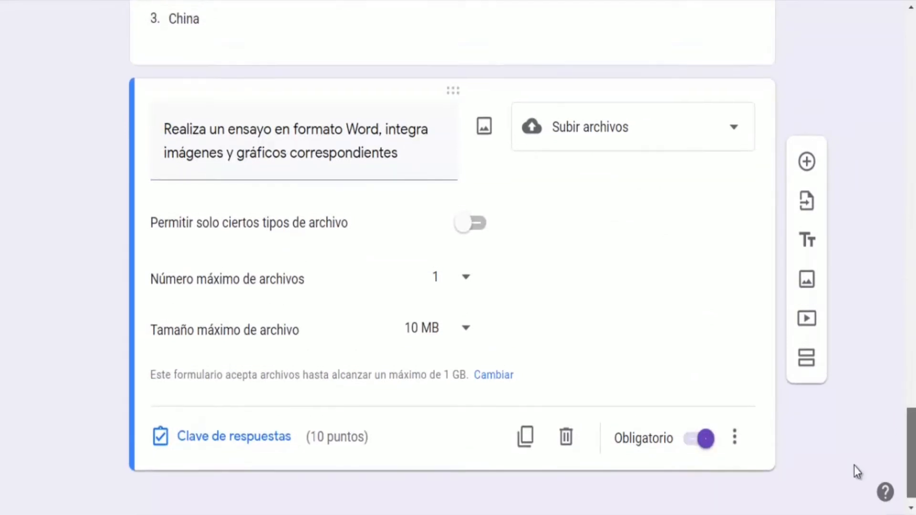
pyautogui.scroll(20, 854, 466)
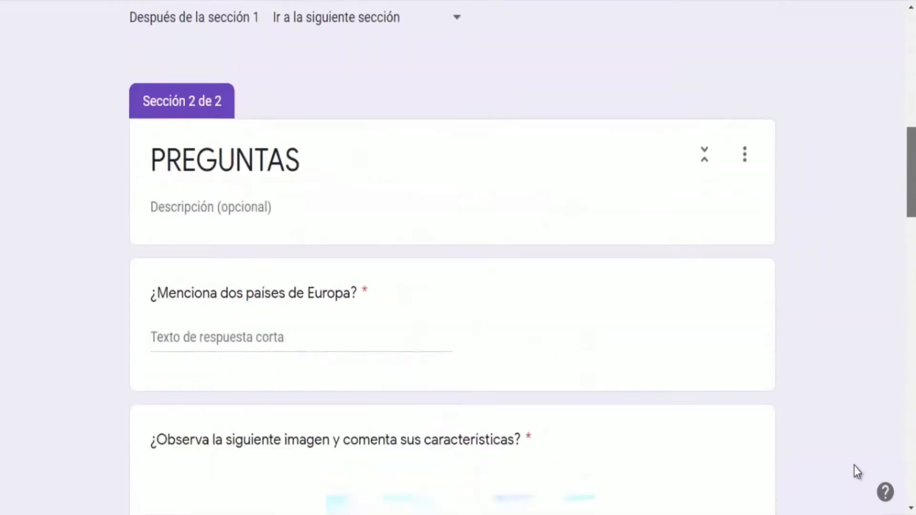
pyautogui.scroll(10, 853, 469)
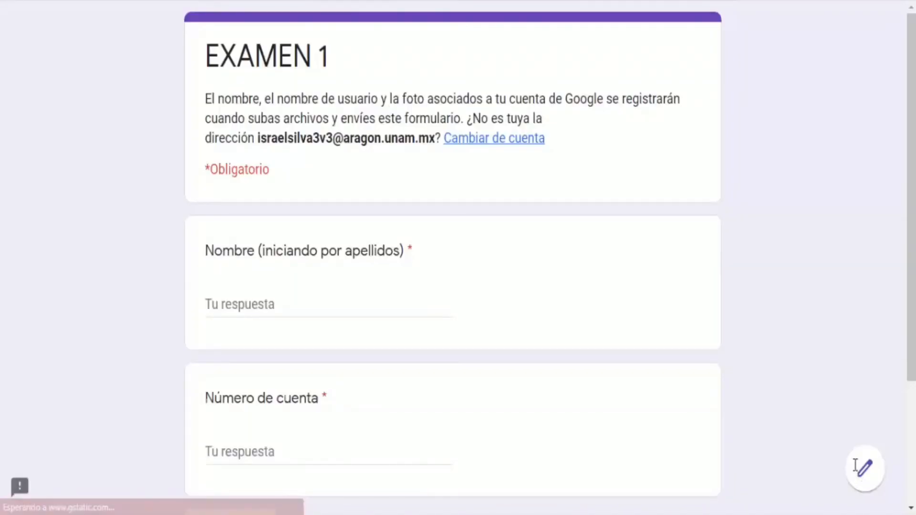
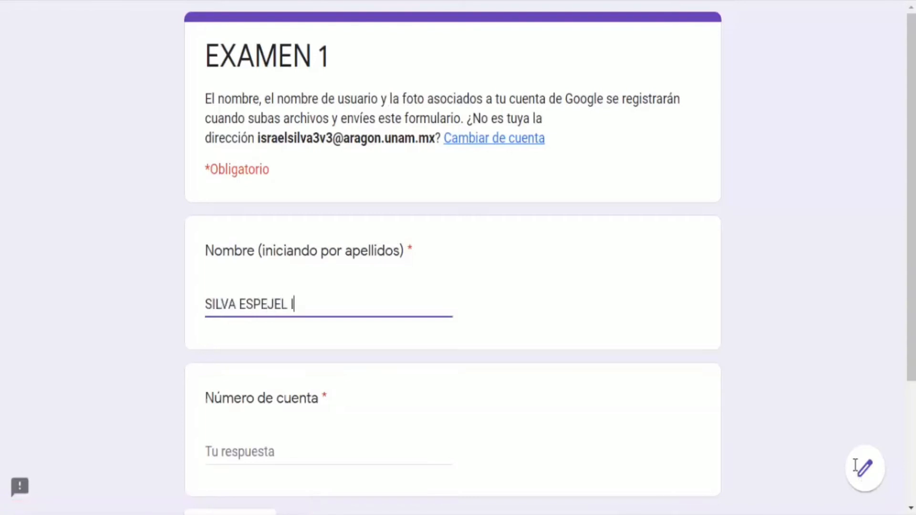
pyautogui.press('Tab')
pyautogui.write('99')
# Go to the next page and answer the Europe question with FRANCIA Y ESPAÑA
pyautogui.scroll(-3, 855, 466)
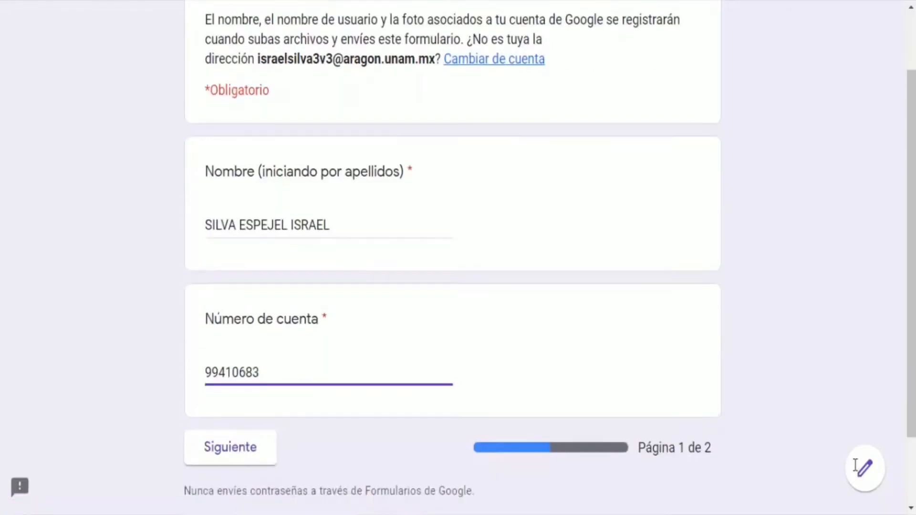
pyautogui.moveTo(712, 370); pyautogui.dragTo(635, 370)
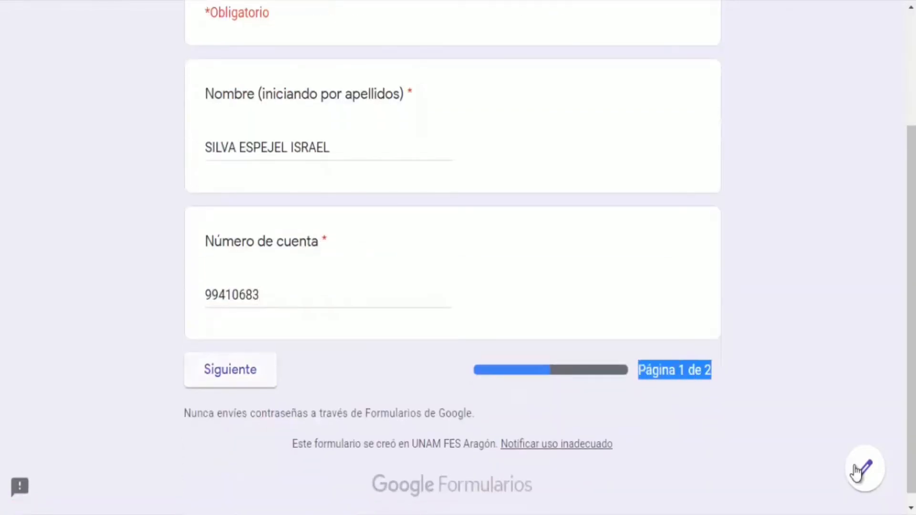
pyautogui.click(231, 370)
pyautogui.click(287, 352)
pyautogui.write('FRANCIA Y ESPAÑA')
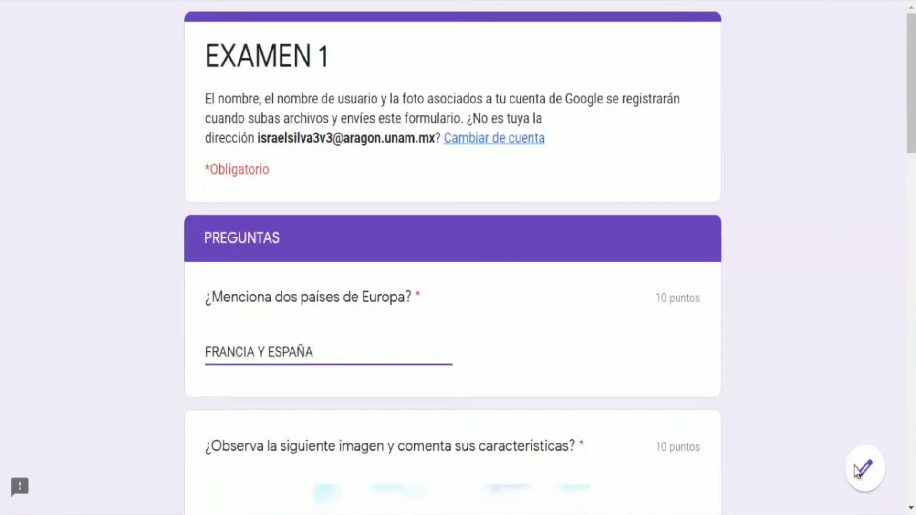
# Answer the image question with PRUEBA 1 and choose Rusia for the largest-country question
pyautogui.scroll(-8, 857, 470)
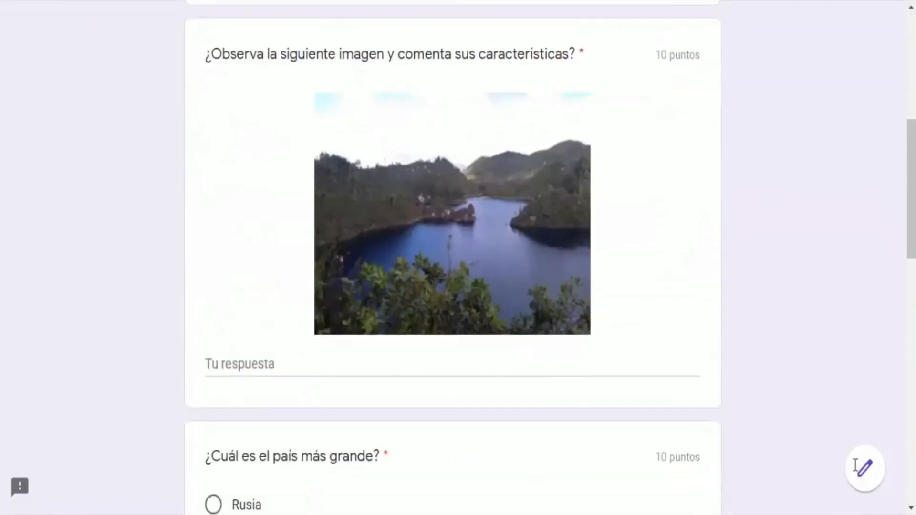
pyautogui.press('Tab')
pyautogui.write('PRUEBA 1')
pyautogui.scroll(-3, 857, 471)
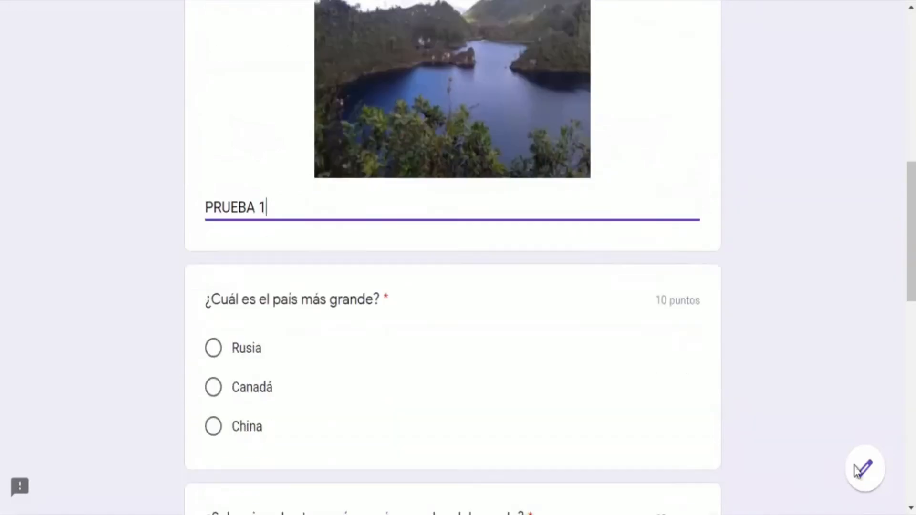
pyautogui.scroll(-1, 857, 471)
pyautogui.press('Tab')
pyautogui.press('space')
# Tick Rusia, Canadá and China in the checkbox question and pick Rusia in the dropdown question
pyautogui.scroll(-2, 857, 471)
pyautogui.press('Tab')
pyautogui.press('space')
pyautogui.press('Tab')
pyautogui.press('space')
pyautogui.press('Tab')
pyautogui.press('space')
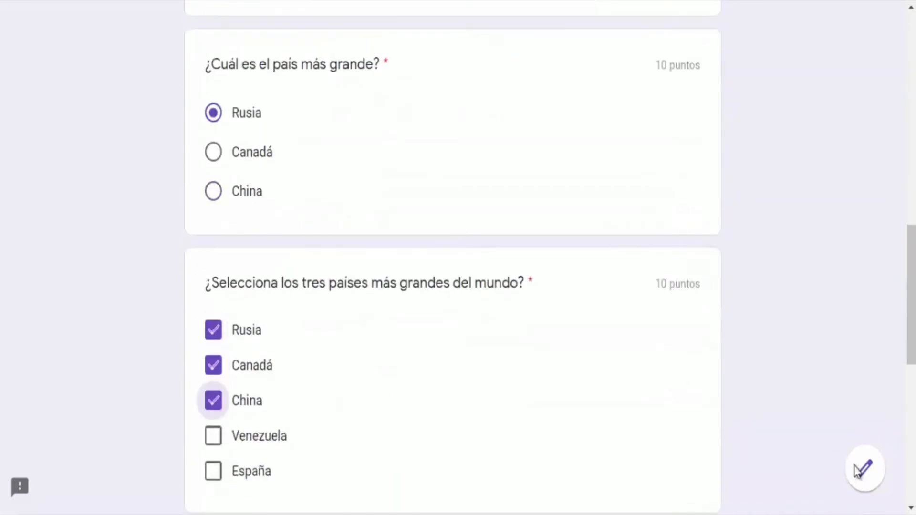
pyautogui.scroll(-5, 857, 471)
pyautogui.press('Tab')
pyautogui.press('space')
pyautogui.press('Down')
pyautogui.press('Return')
# Attach the file PLEK.png to the upload question and submit the test response
pyautogui.scroll(-5, 857, 471)
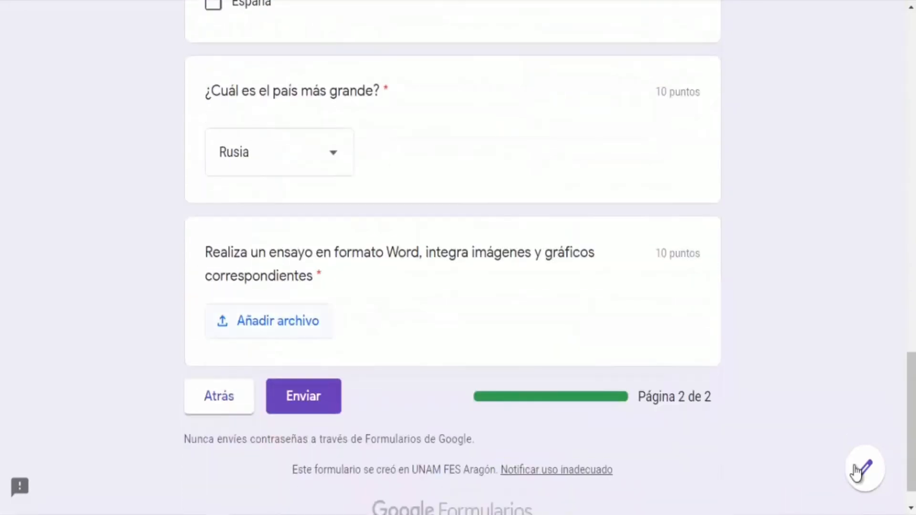
pyautogui.press('Return')
pyautogui.press('Return')
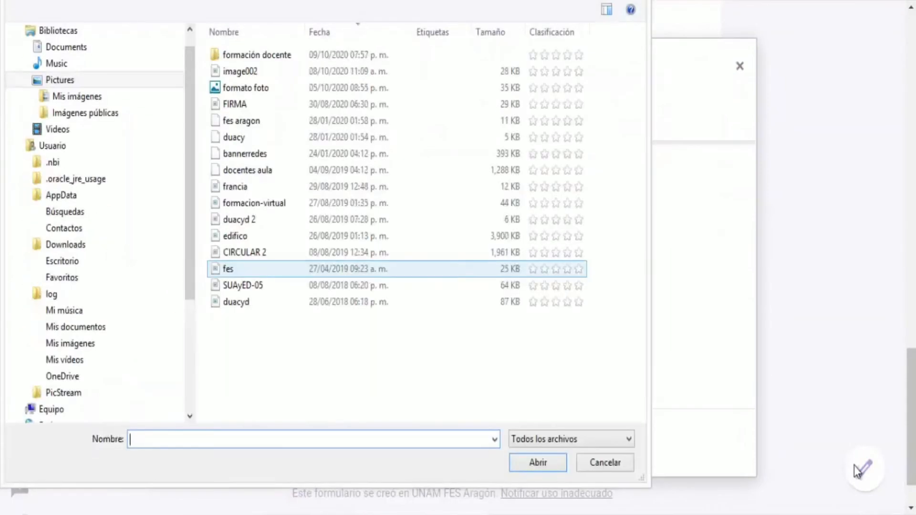
pyautogui.press('Up')
pyautogui.press('Up')
pyautogui.press('Up')
pyautogui.press('Up')
pyautogui.press('Return')
pyautogui.press('Return')
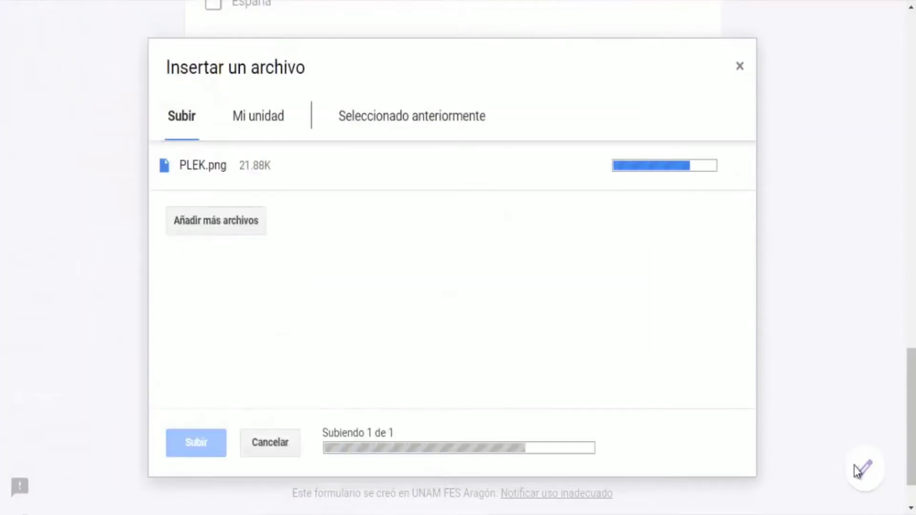
pyautogui.doubleClick(304, 404)
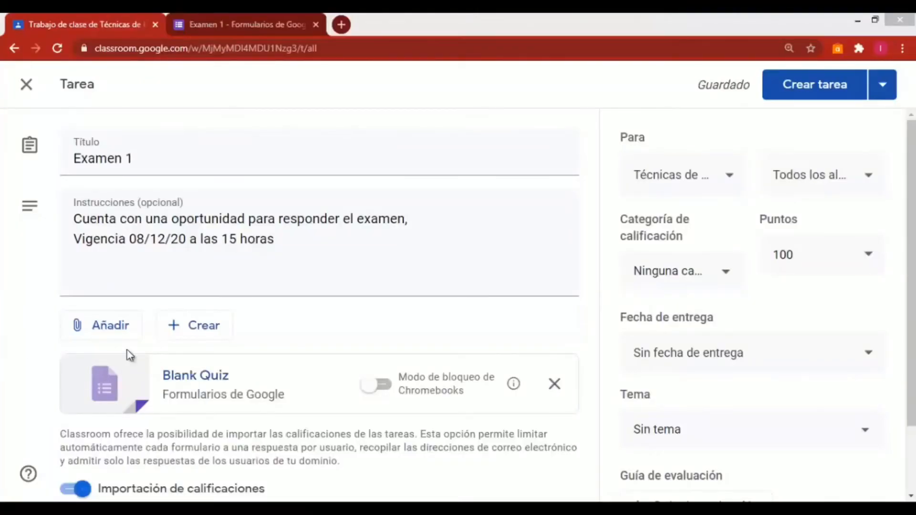
# In the Classroom assignment, keep the Técnicas de Red... class, set category Examen parcial 1 and 10 points
pyautogui.click(710, 185)
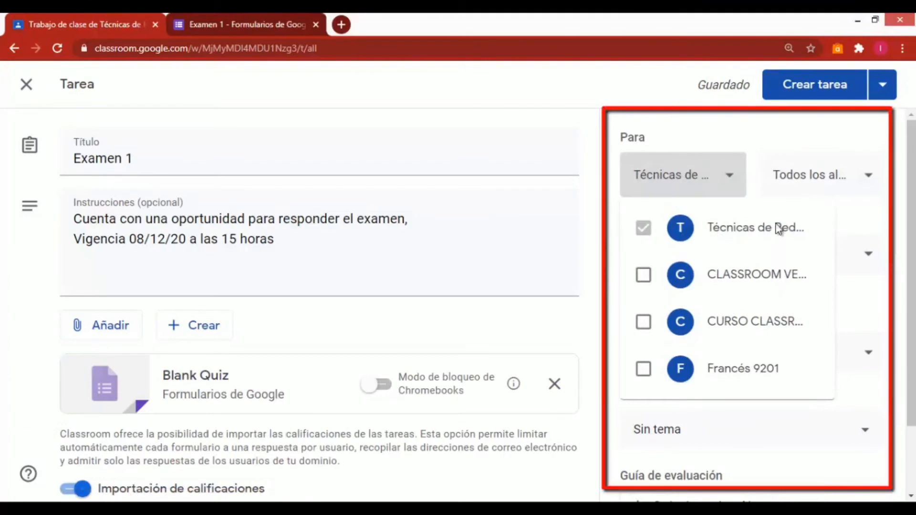
pyautogui.click(797, 196)
pyautogui.click(797, 188)
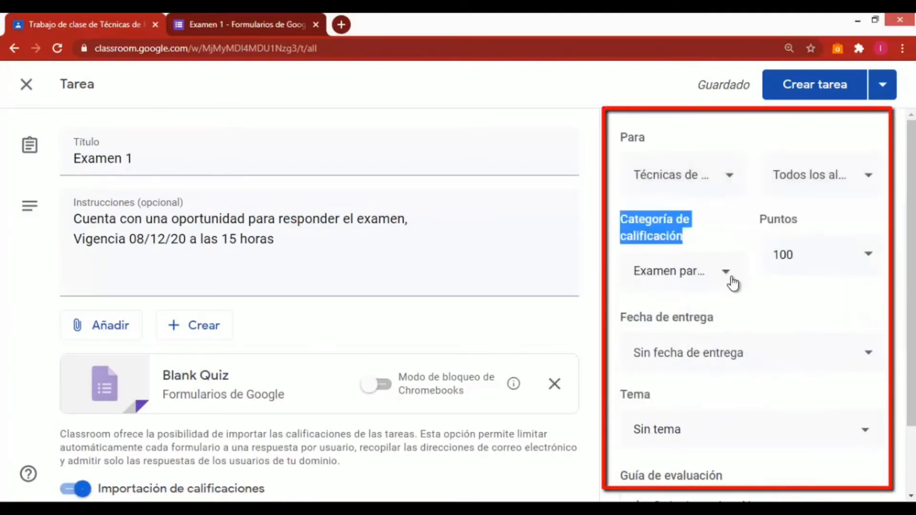
pyautogui.click(729, 276)
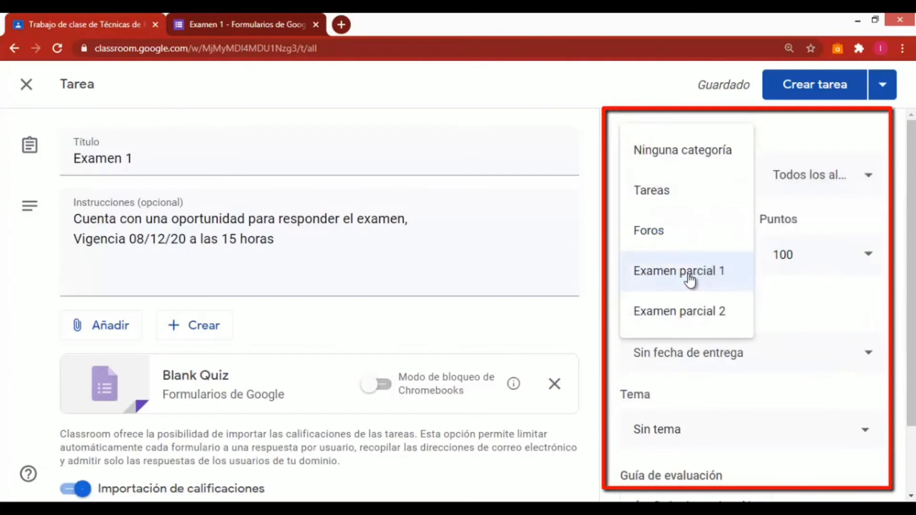
pyautogui.click(705, 277)
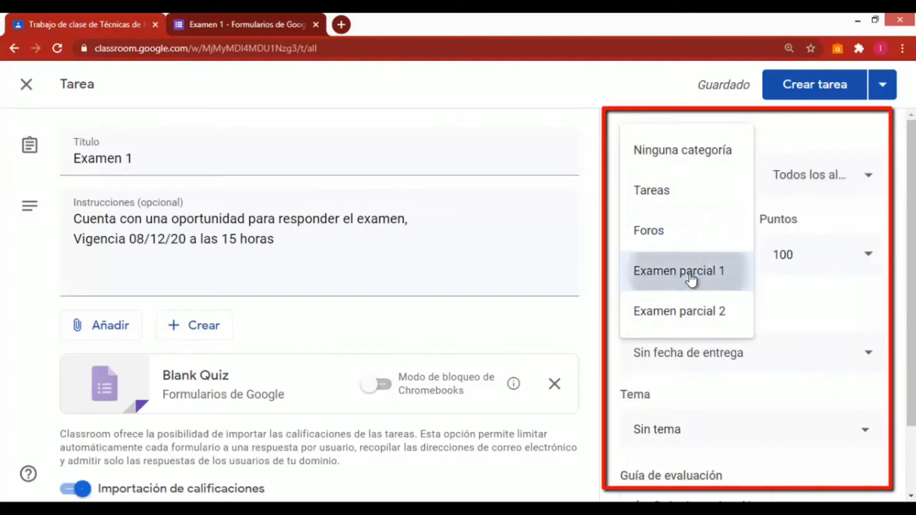
pyautogui.click(807, 262)
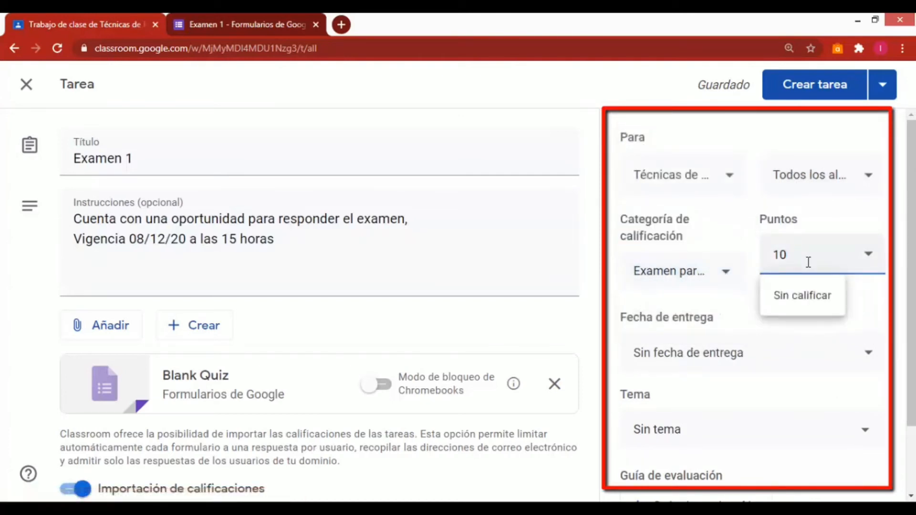
pyautogui.click(875, 305)
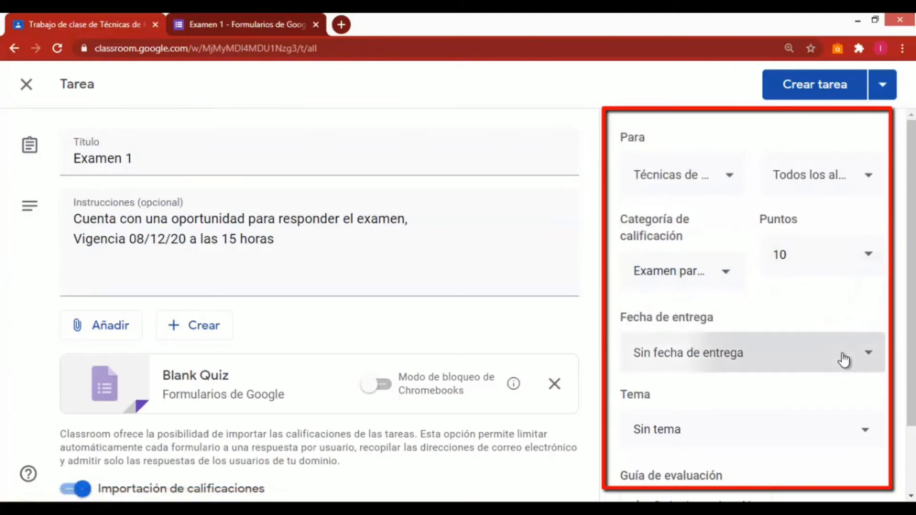
# Set the assignment's due date to 8 dic 2020 at 23:59
pyautogui.click(832, 360)
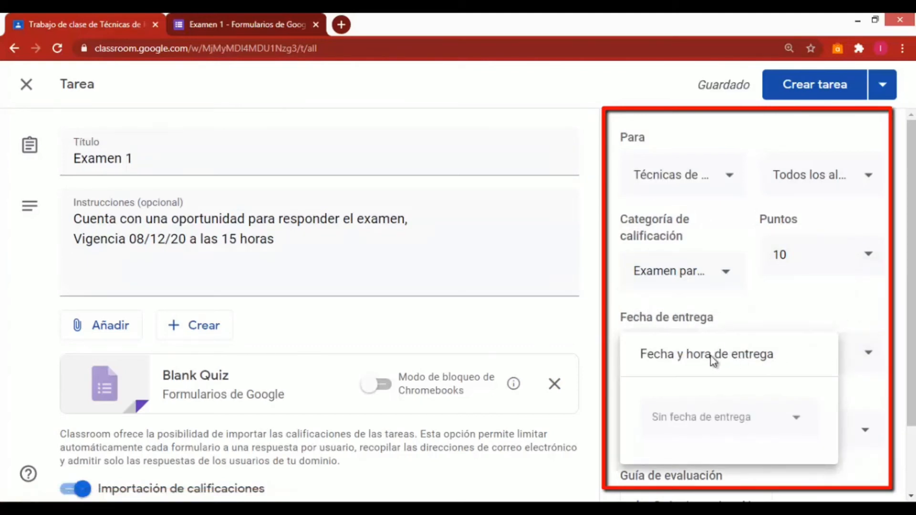
pyautogui.click(706, 417)
pyautogui.click(695, 303)
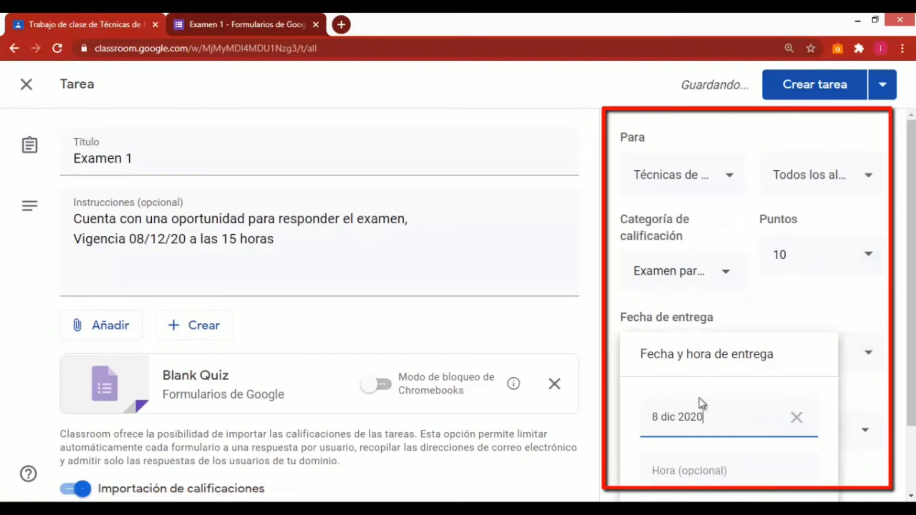
pyautogui.click(691, 471)
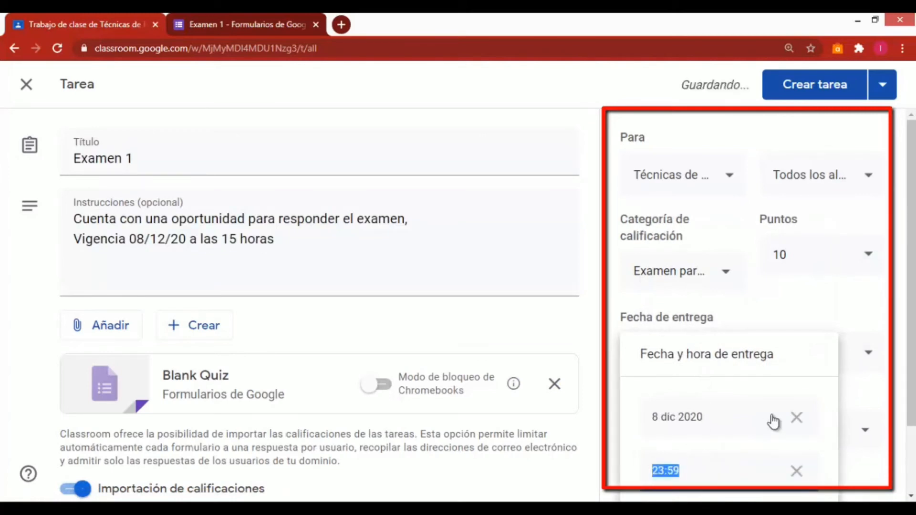
pyautogui.click(831, 317)
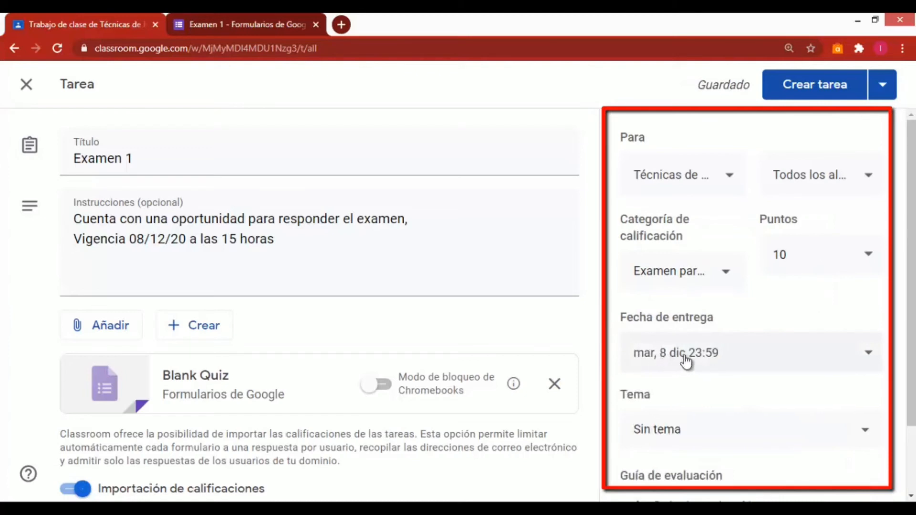
# Assign the topic Unidad 1 and create the assignment
pyautogui.click(711, 434)
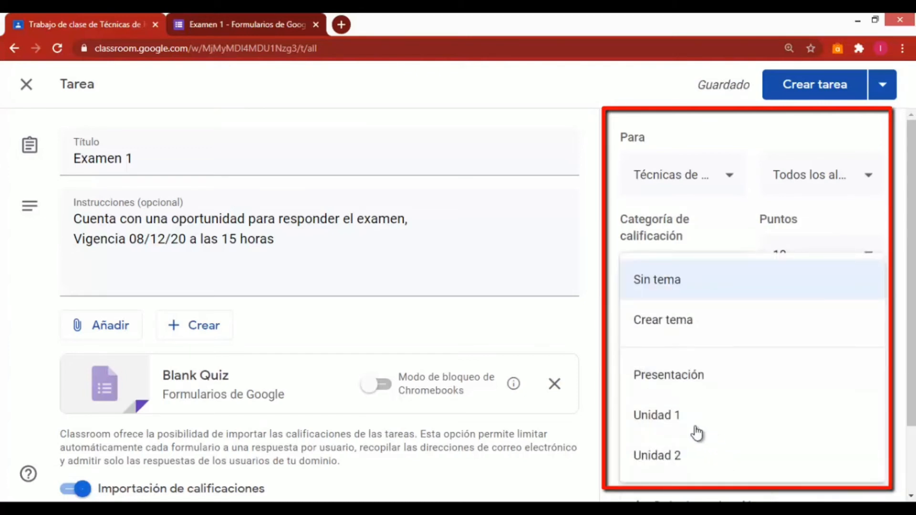
pyautogui.click(660, 422)
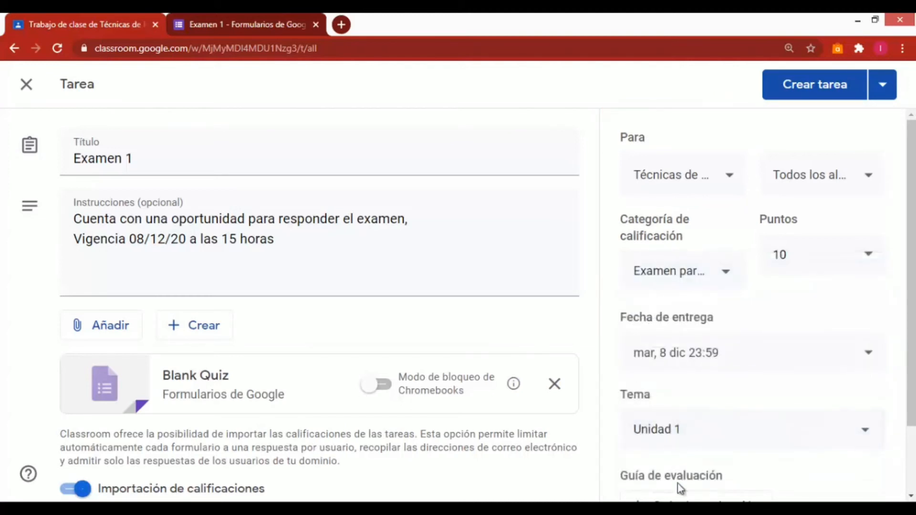
pyautogui.scroll(-1, 677, 483)
pyautogui.scroll(-1, 677, 483)
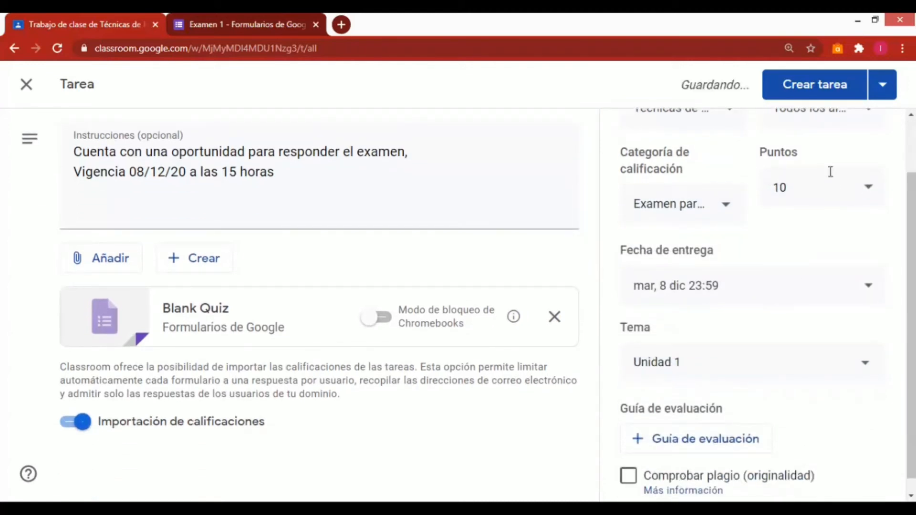
pyautogui.click(816, 93)
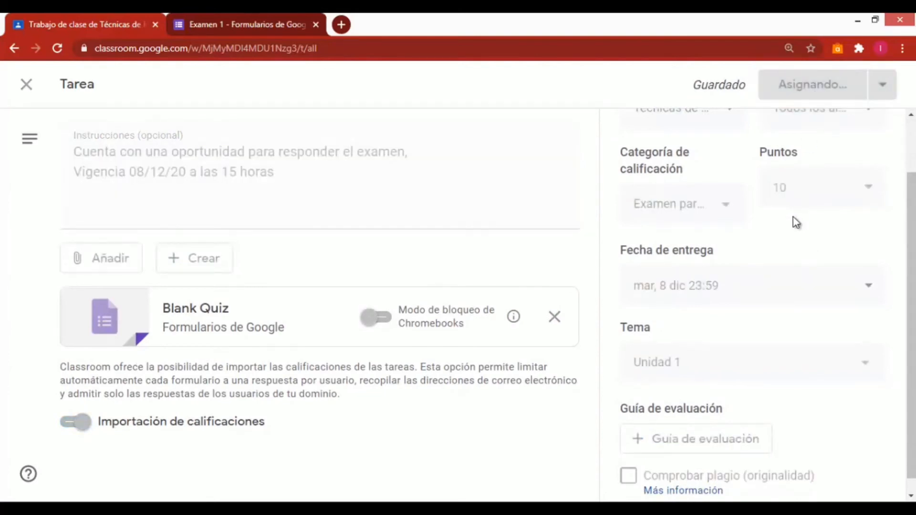
# Move the Examen 1 assignment to the end of the Unidad 1 list
pyautogui.scroll(-3, 526, 343)
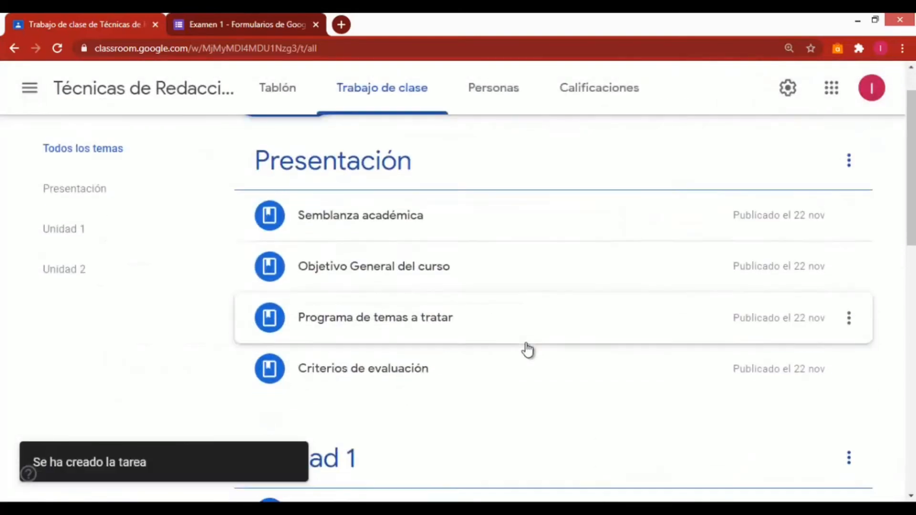
pyautogui.scroll(-3, 527, 350)
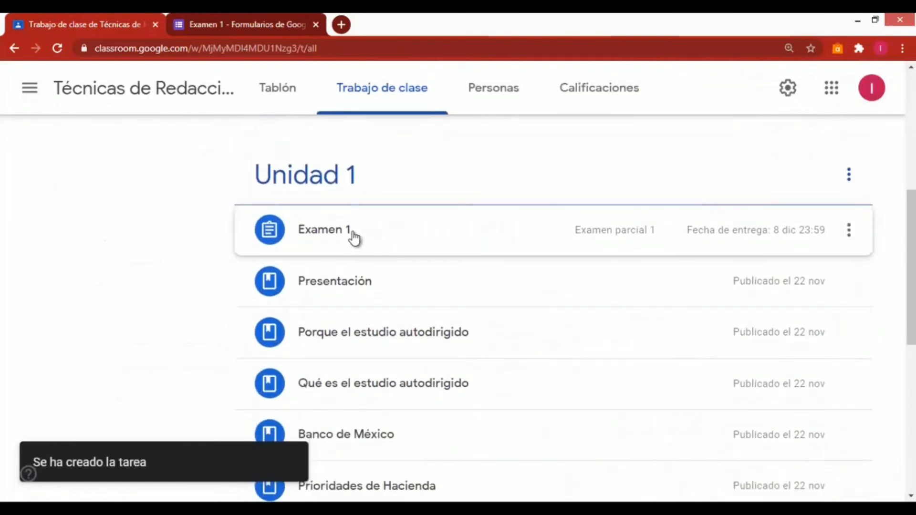
pyautogui.click(351, 237)
pyautogui.moveTo(351, 237); pyautogui.dragTo(362, 387)
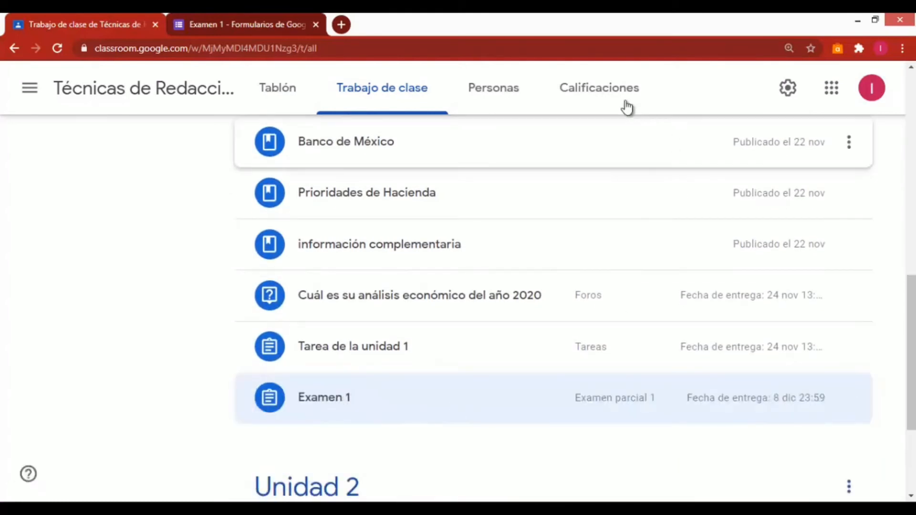
# Check the Examen 1 column in the grade book, then open the class Drive folder from the classwork page
pyautogui.click(605, 92)
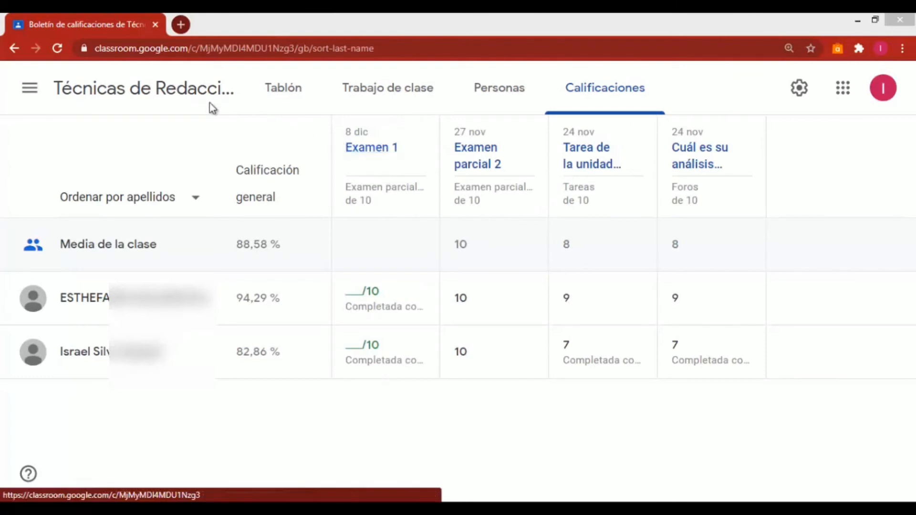
pyautogui.click(176, 96)
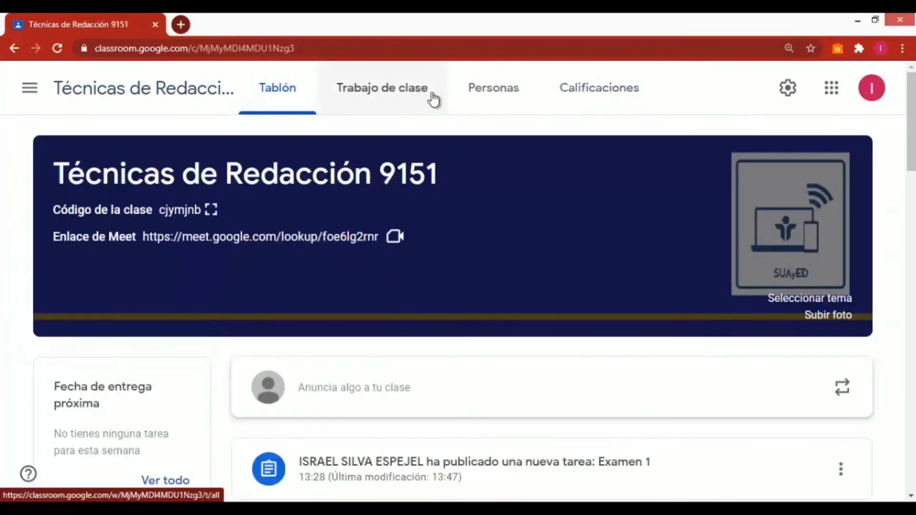
pyautogui.click(369, 93)
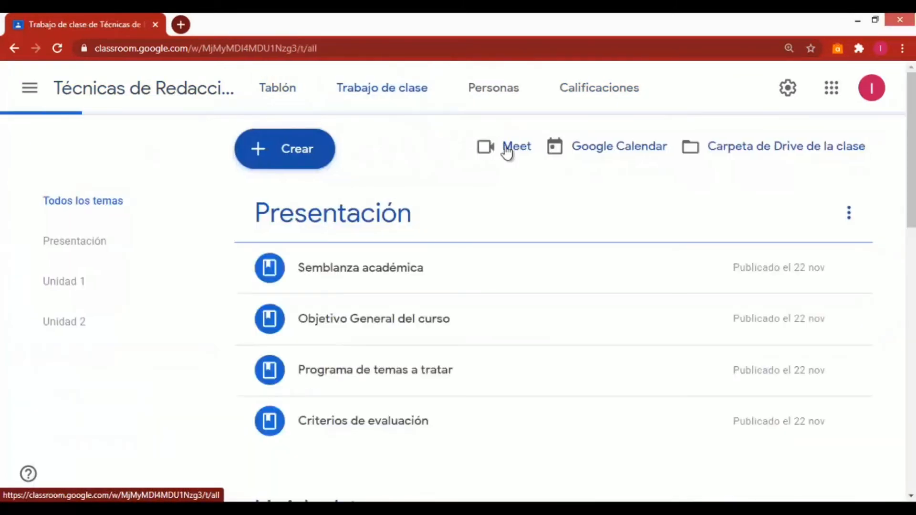
pyautogui.click(748, 147)
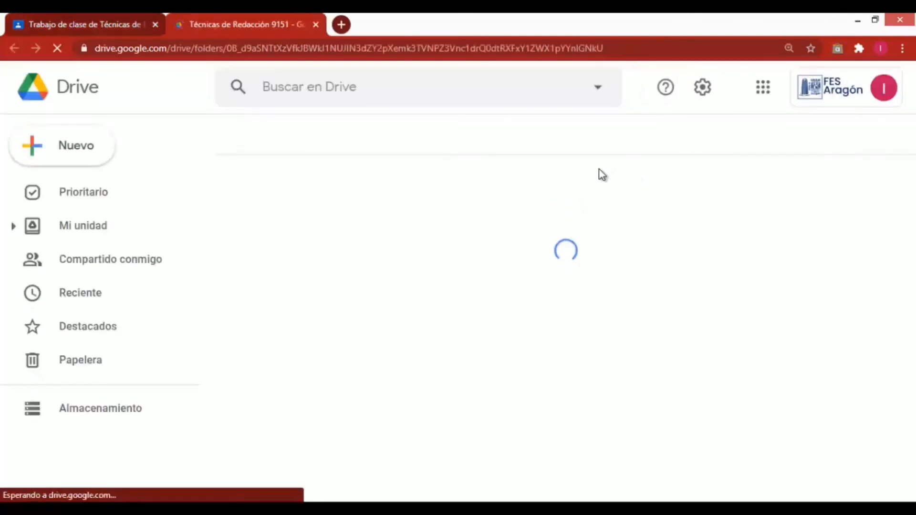
# Open the Examen 1 form from the UNIDAD_I estudio autodirigido folder in Drive
pyautogui.doubleClick(323, 301)
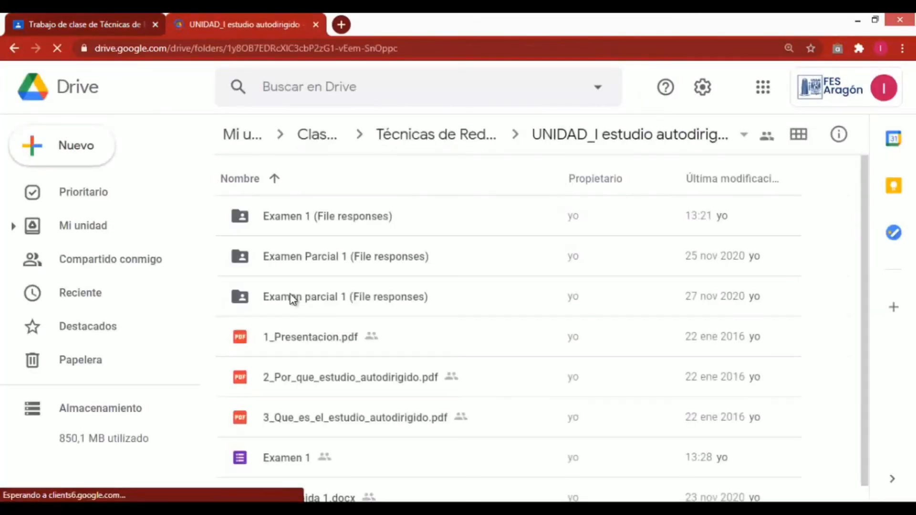
pyautogui.scroll(-1, 293, 300)
pyautogui.doubleClick(296, 439)
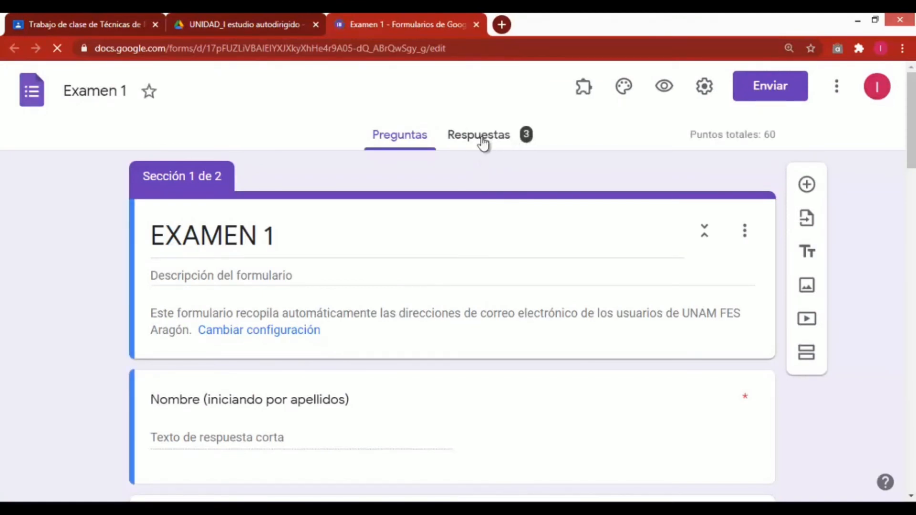
# Review the form's responses in the summary, per-question and individual views
pyautogui.click(483, 139)
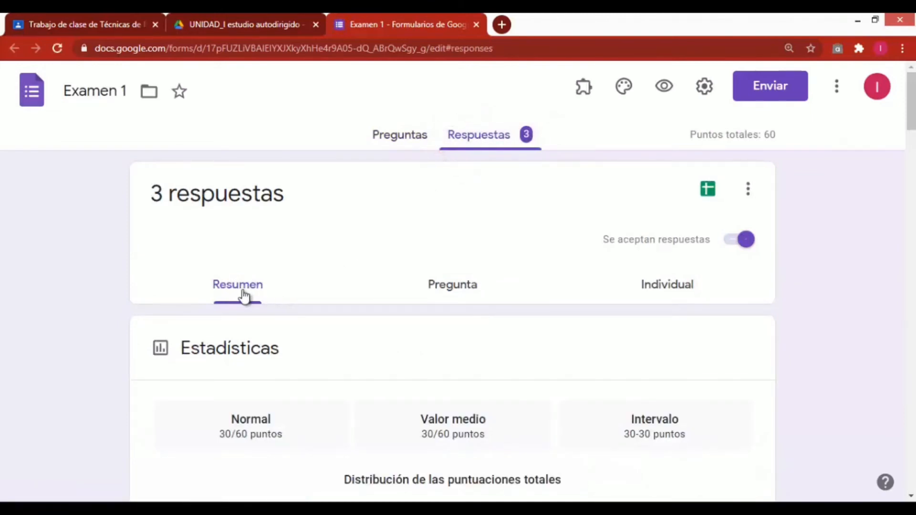
pyautogui.click(455, 292)
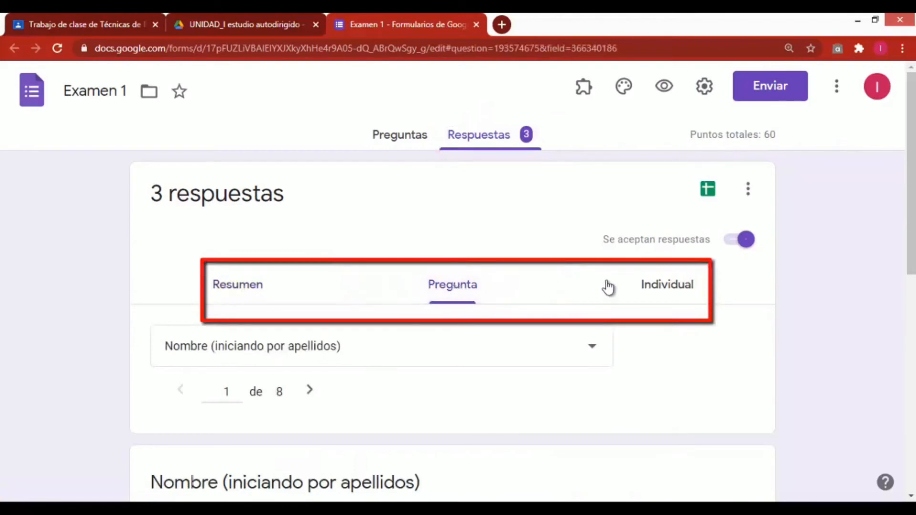
pyautogui.click(669, 296)
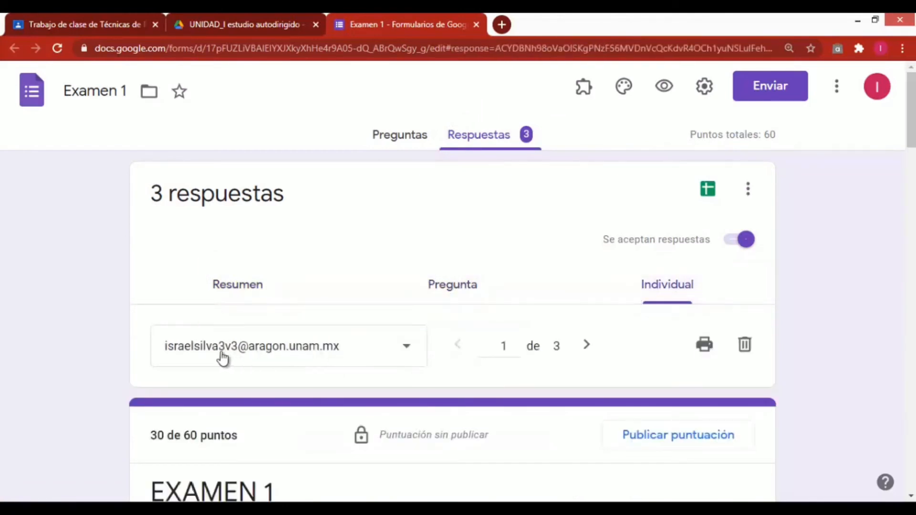
pyautogui.scroll(-5, 317, 358)
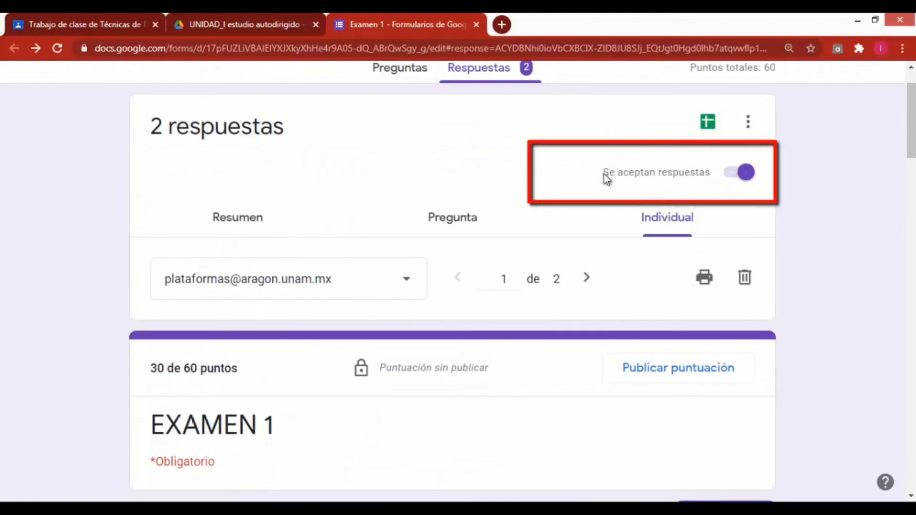
# Turn off accepting responses for the form
pyautogui.moveTo(604, 175); pyautogui.dragTo(658, 175)
pyautogui.click(695, 185)
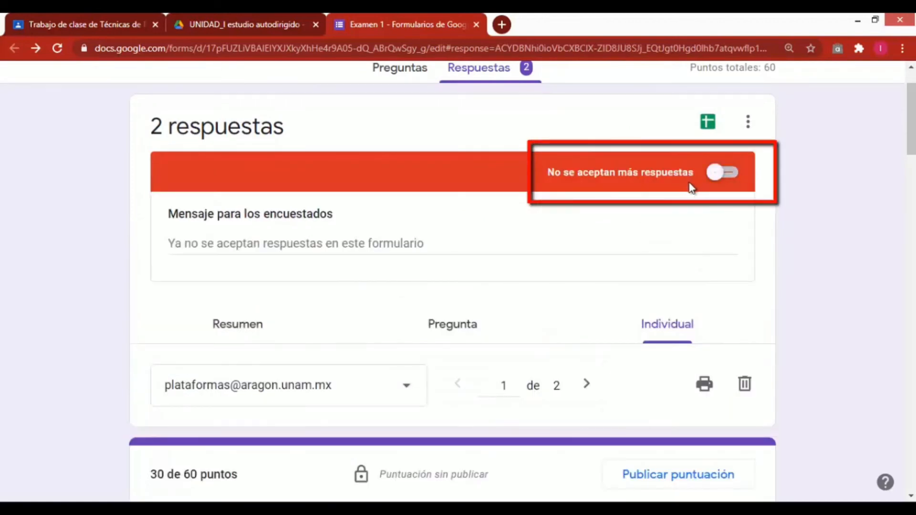
pyautogui.click(712, 176)
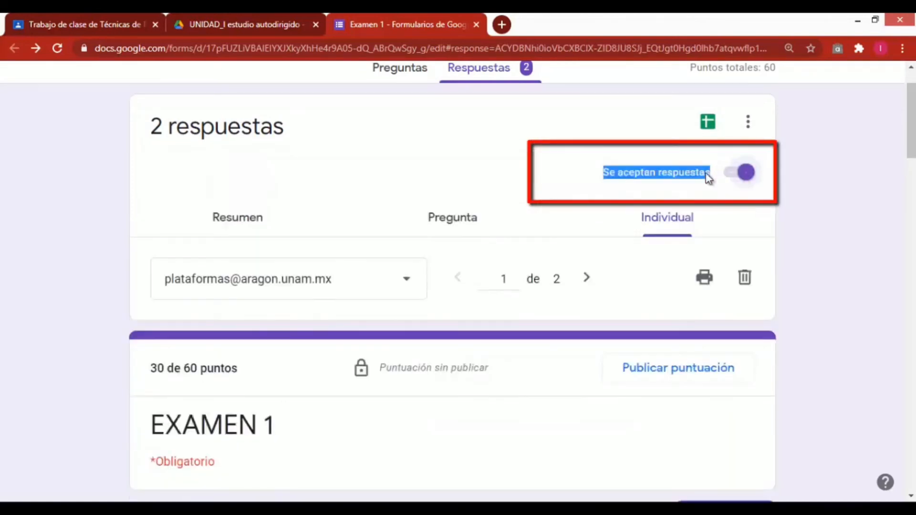
pyautogui.click(745, 174)
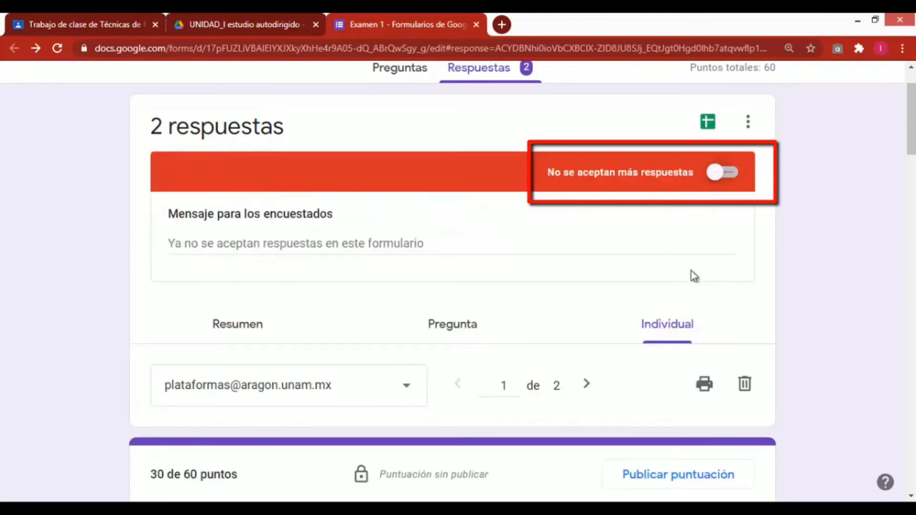
# Scroll through the first individual response, examining the student's name and account number
pyautogui.scroll(-3, 687, 298)
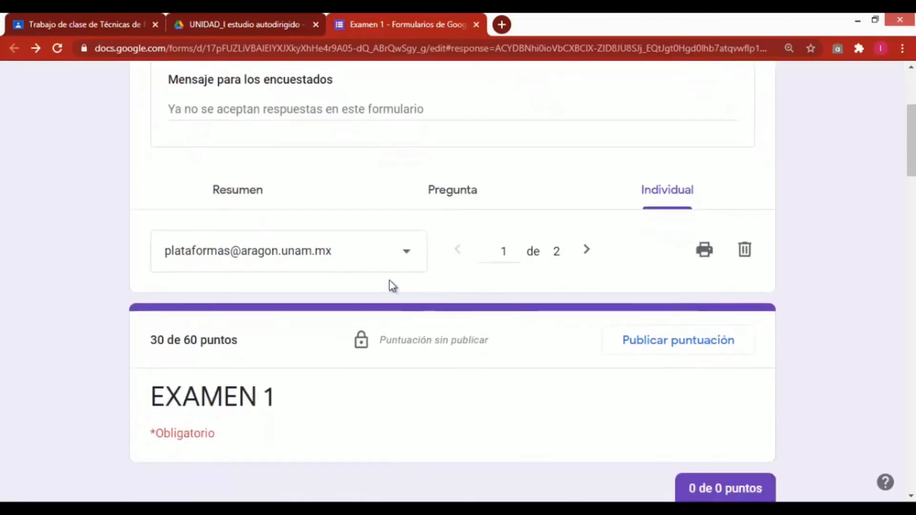
pyautogui.scroll(-3, 392, 283)
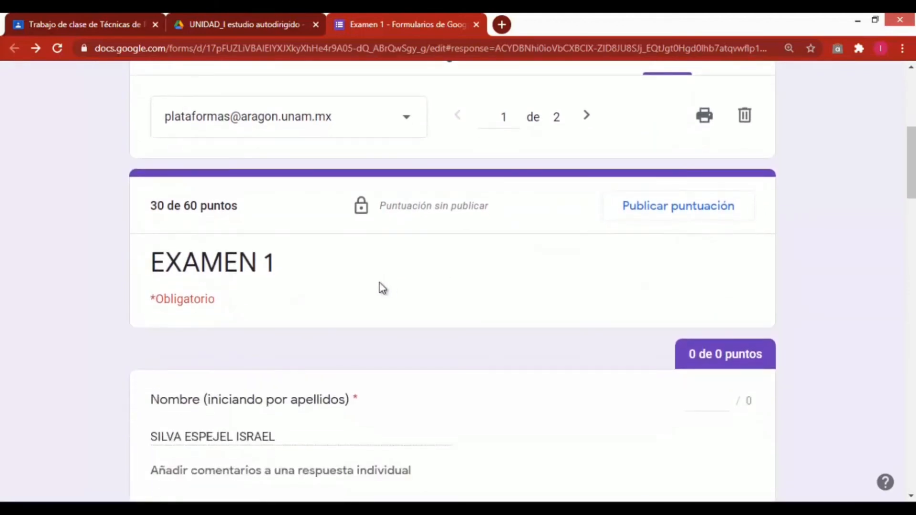
pyautogui.scroll(-3, 259, 291)
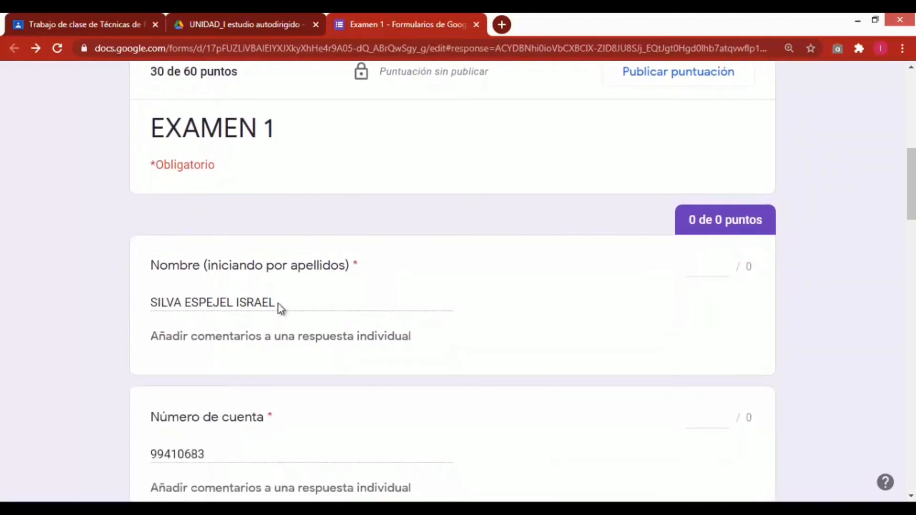
pyautogui.moveTo(279, 304); pyautogui.dragTo(151, 311)
pyautogui.scroll(-3, 322, 365)
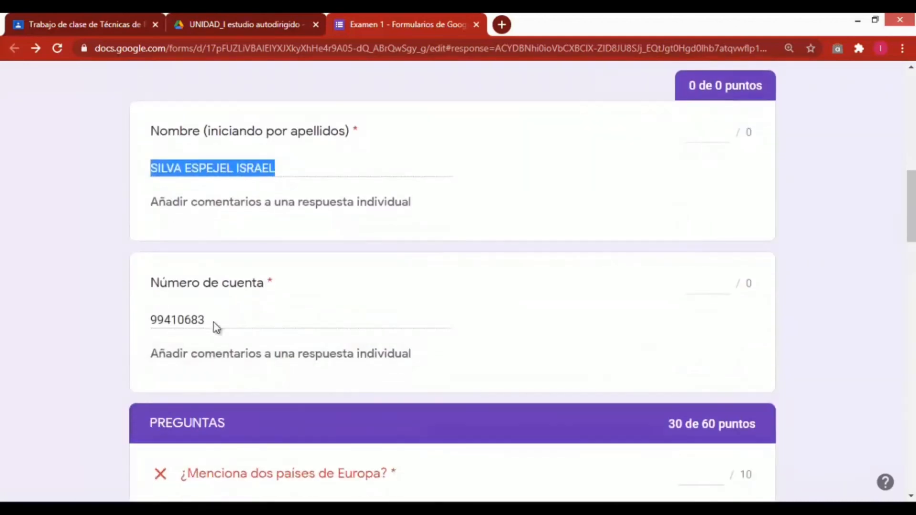
pyautogui.moveTo(213, 323); pyautogui.dragTo(150, 321)
pyautogui.scroll(-3, 237, 394)
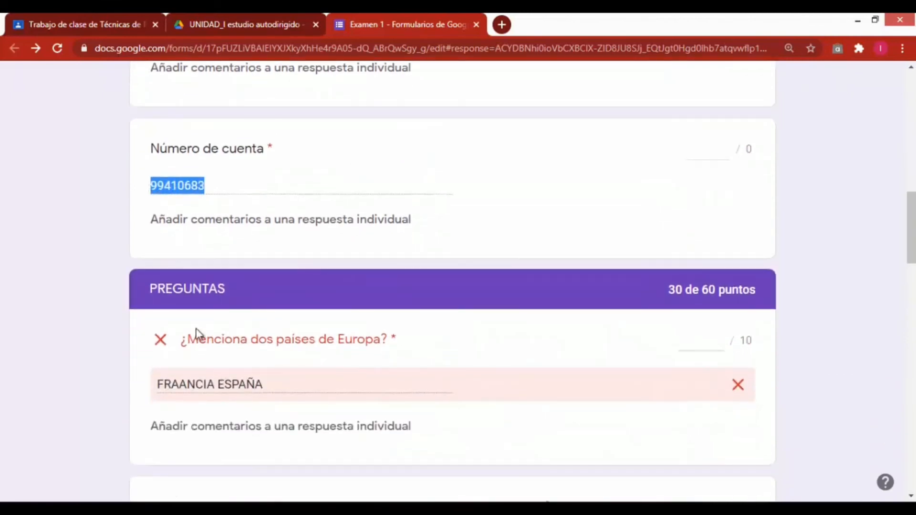
# Award 10 points each to the Europe countries question and the image question in the first response
pyautogui.scroll(-2, 493, 403)
pyautogui.click(693, 277)
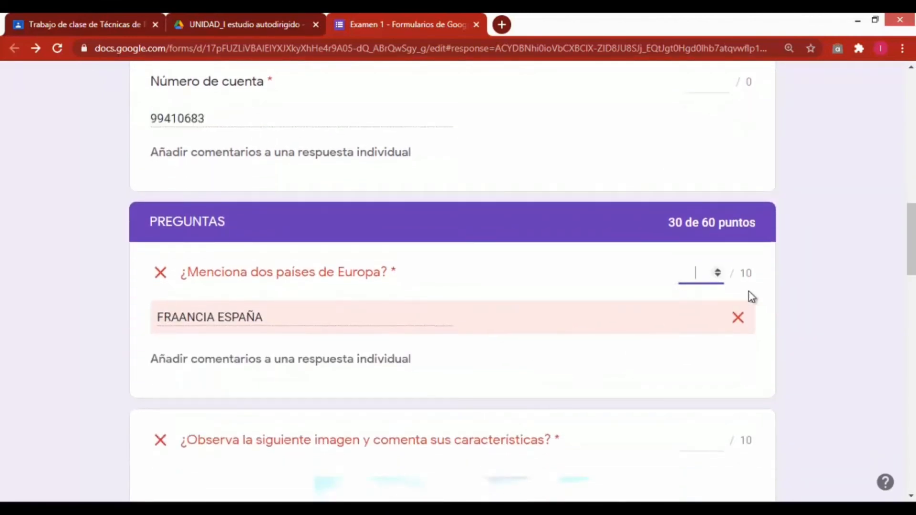
pyautogui.write('10')
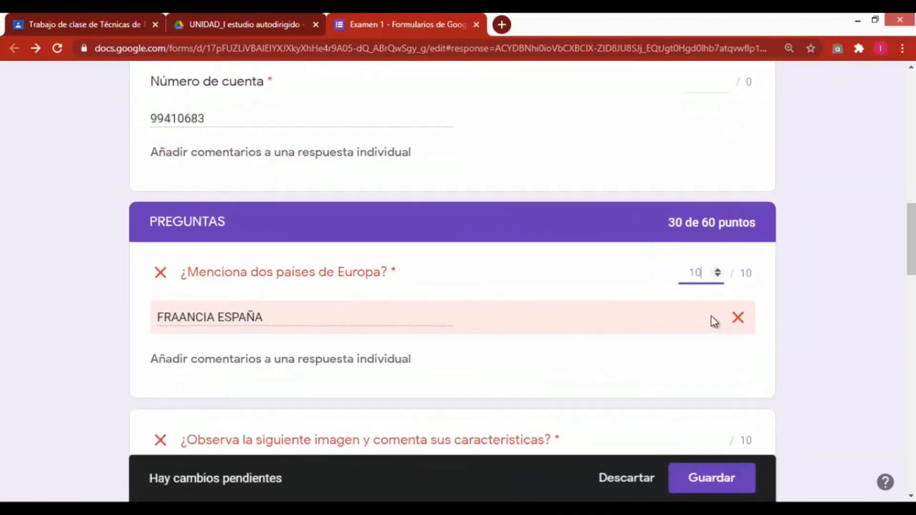
pyautogui.scroll(-2, 713, 334)
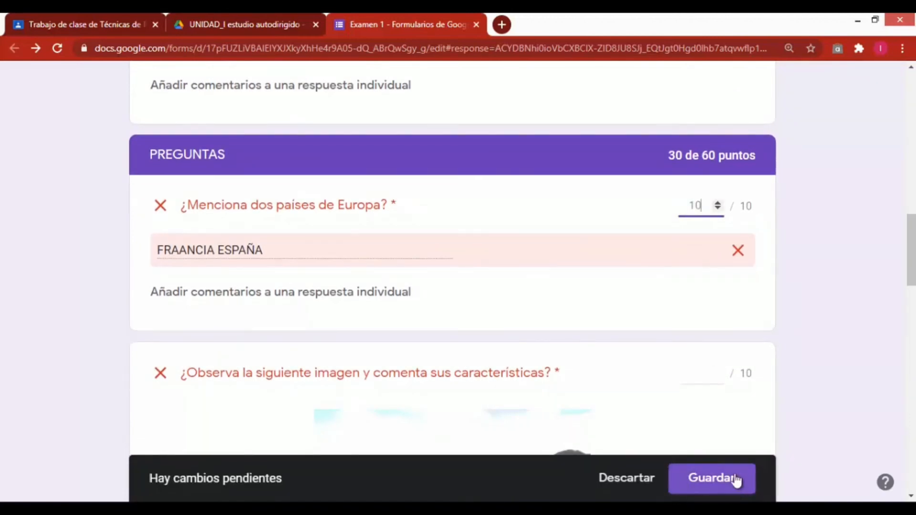
pyautogui.scroll(-3, 739, 362)
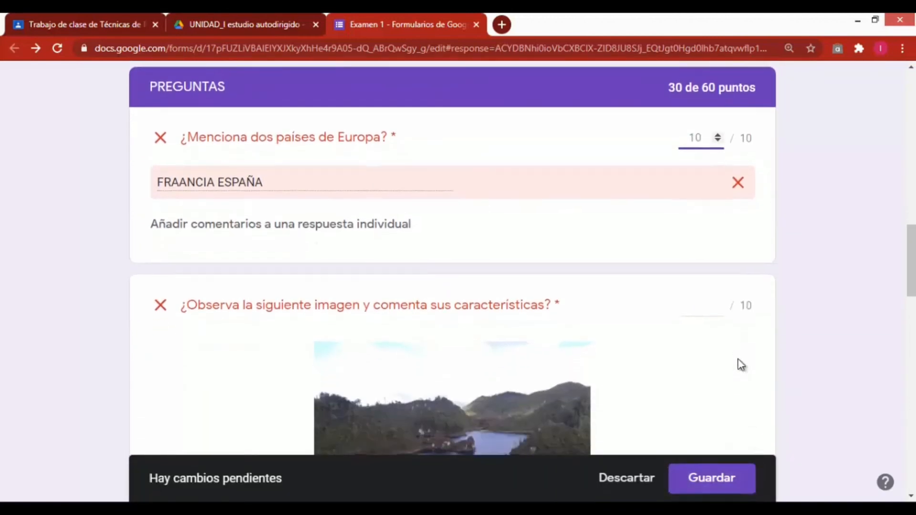
pyautogui.scroll(-4, 668, 286)
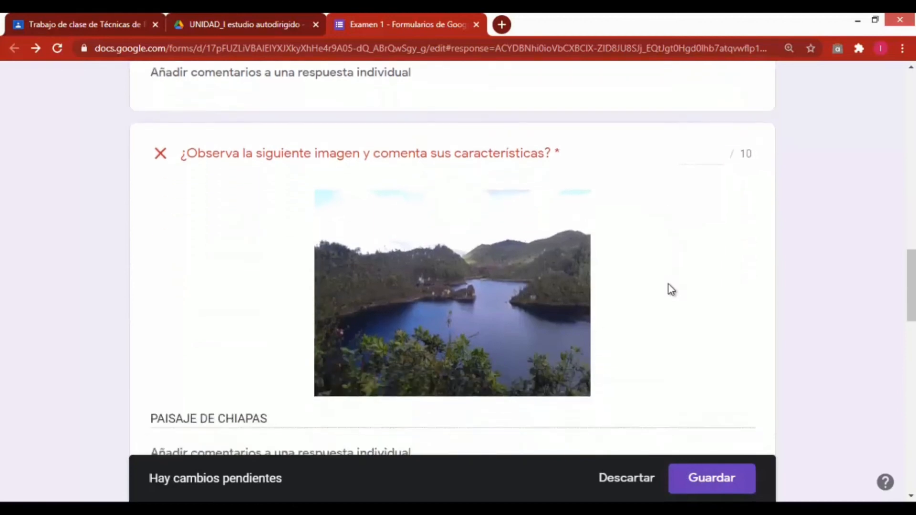
pyautogui.scroll(4, 564, 342)
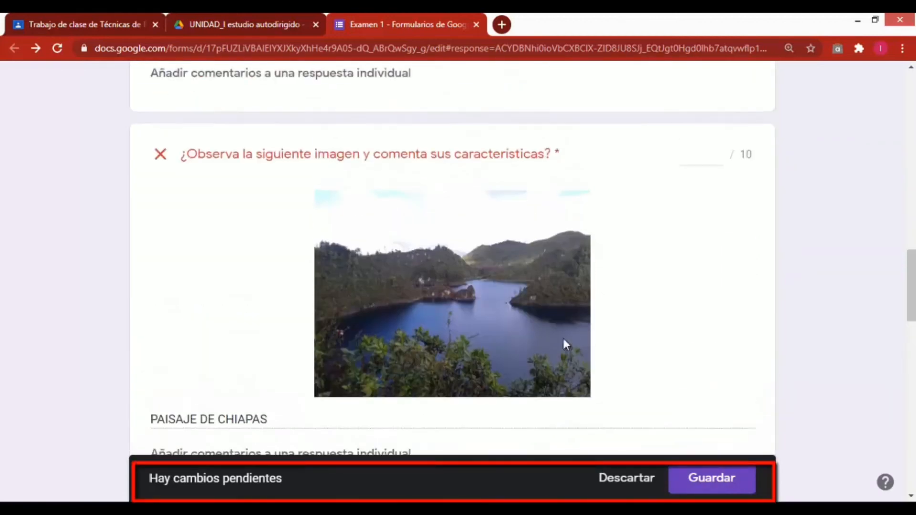
pyautogui.write('10')
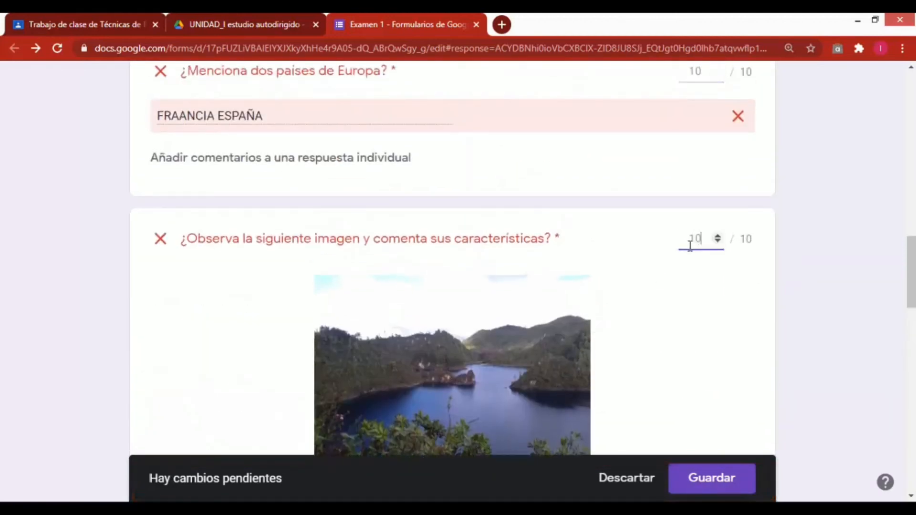
# Give the Word essay question 9 points and save the first response's grades
pyautogui.scroll(-10, 690, 278)
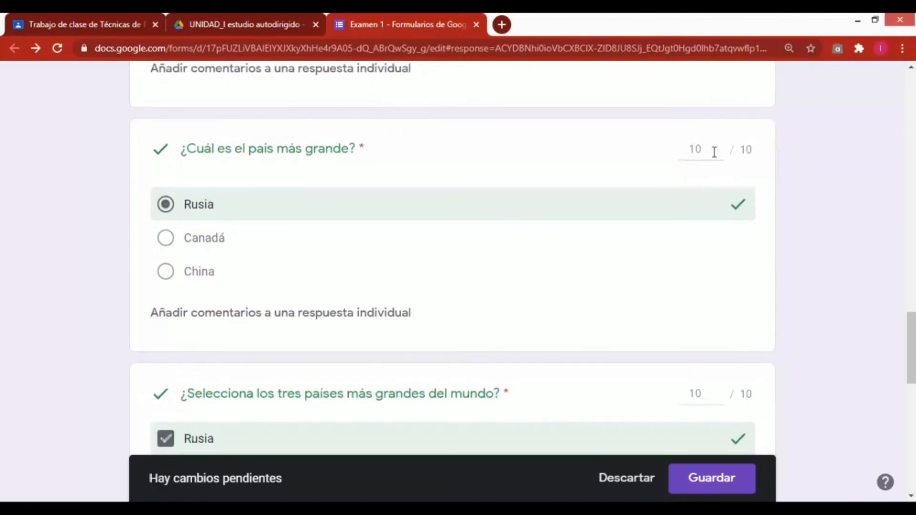
pyautogui.scroll(-4, 754, 244)
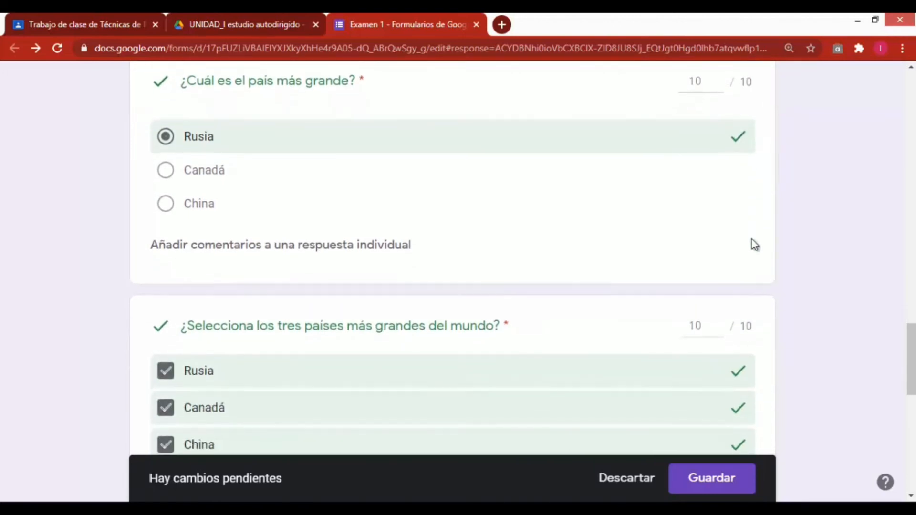
pyautogui.scroll(-1, 748, 236)
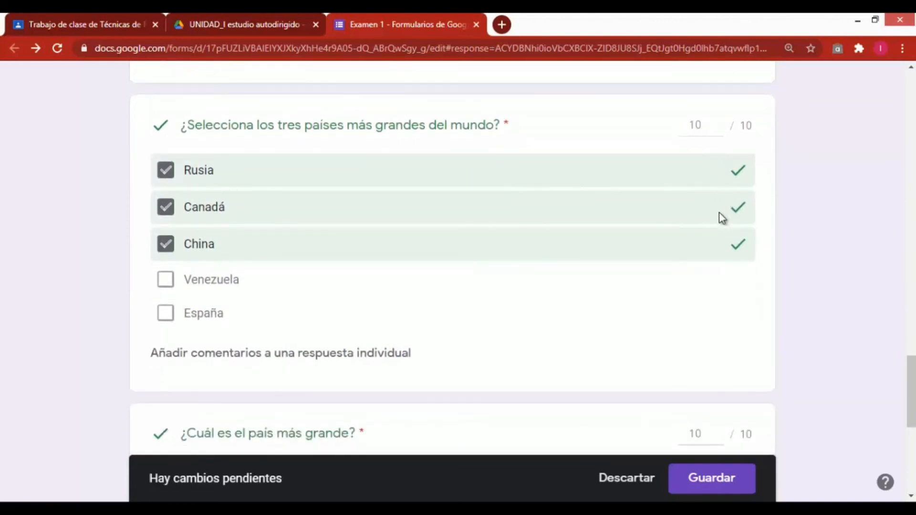
pyautogui.scroll(-7, 719, 212)
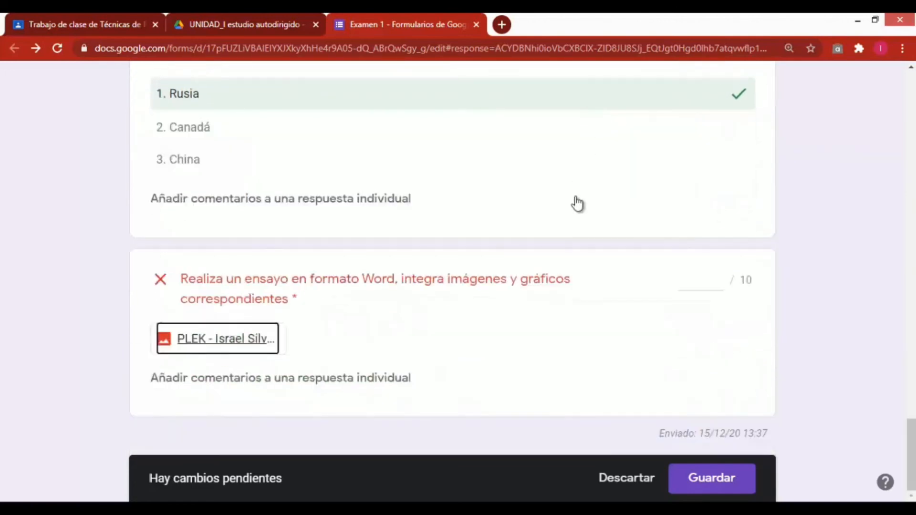
pyautogui.click(716, 284)
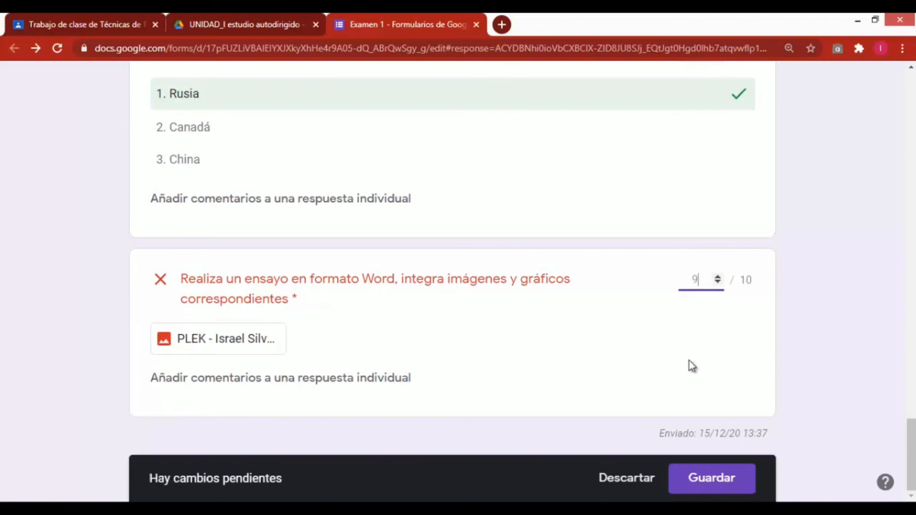
pyautogui.click(710, 478)
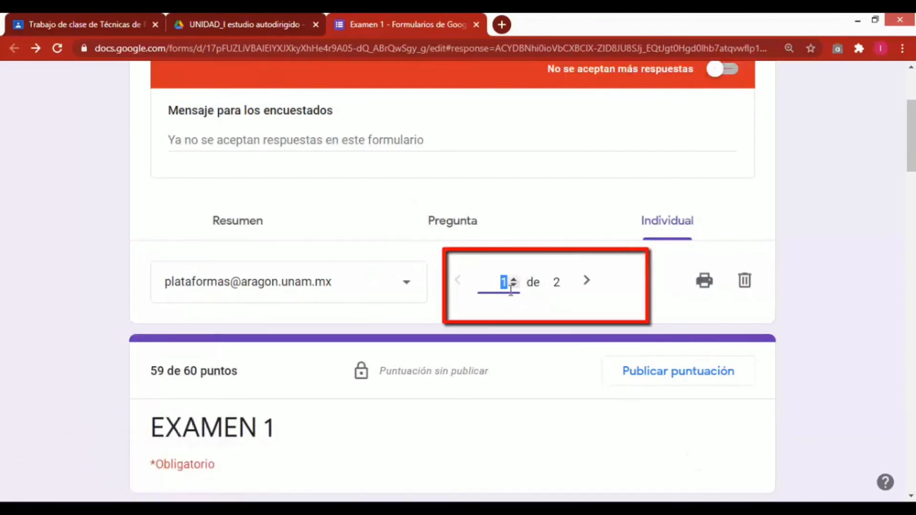
# Move to the second response and award 9 points to the image question
pyautogui.click(585, 286)
pyautogui.scroll(-12, 323, 315)
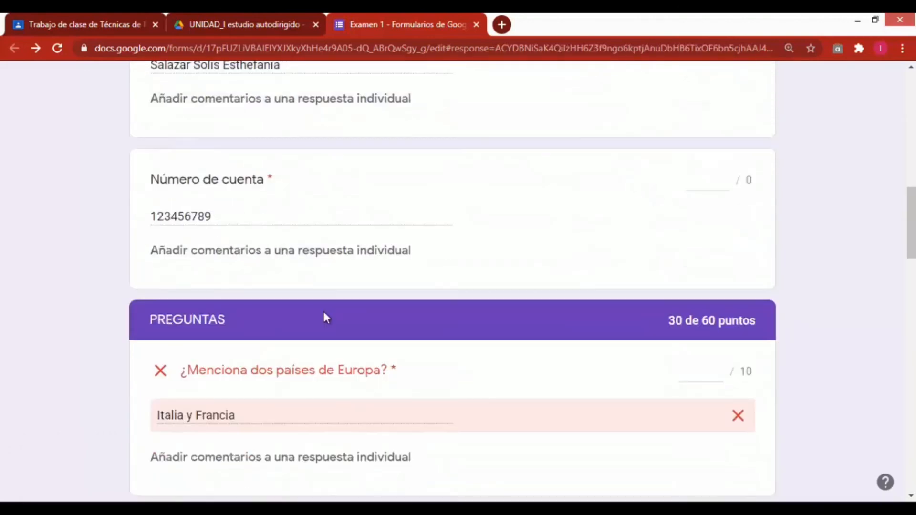
pyautogui.click(705, 241)
pyautogui.scroll(-4, 661, 298)
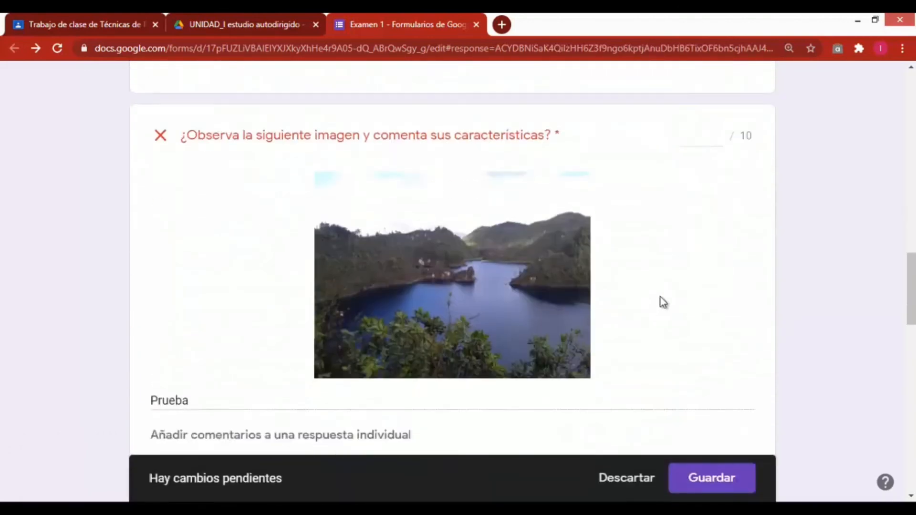
pyautogui.scroll(1, 661, 299)
pyautogui.click(708, 206)
pyautogui.write('9')
# Open the second student's attached essay file to check it, then close its tab
pyautogui.scroll(-4, 710, 228)
pyautogui.scroll(-10, 707, 227)
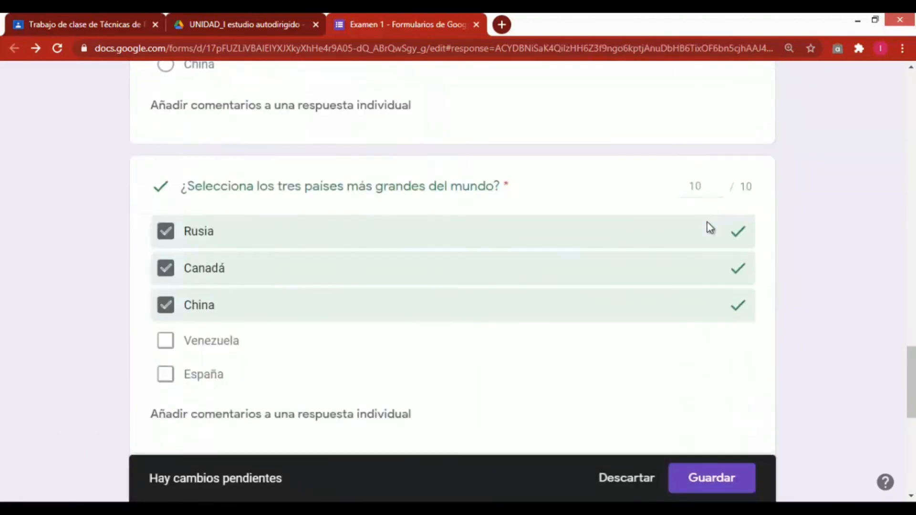
pyautogui.click(200, 352)
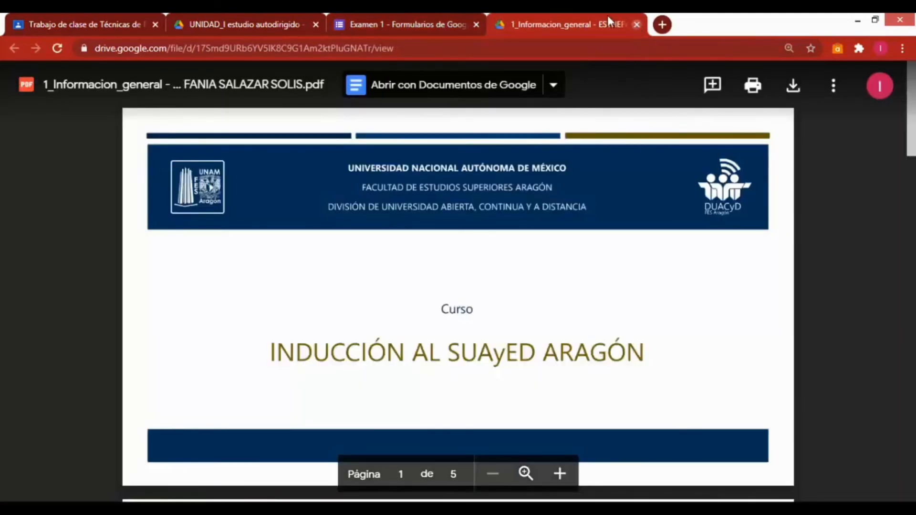
pyautogui.click(636, 24)
# Give the essay question 9 points and save the second response's grades
pyautogui.click(710, 281)
pyautogui.write('9')
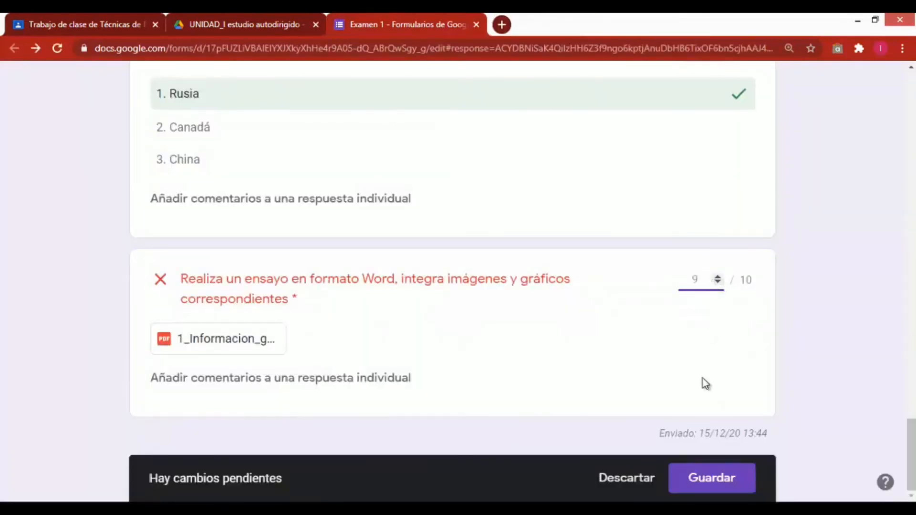
pyautogui.click(709, 479)
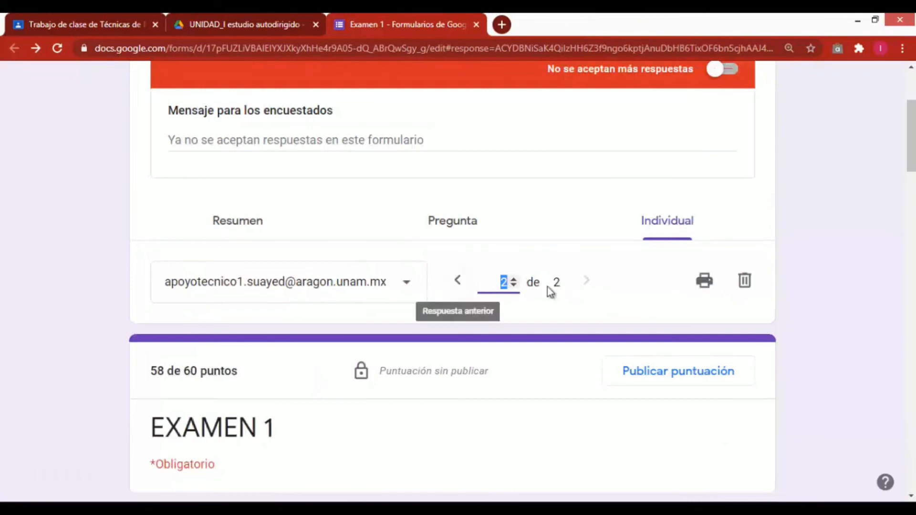
# Create a new spreadsheet named Examen 1 (respuestas) to collect the form's responses
pyautogui.scroll(3, 553, 305)
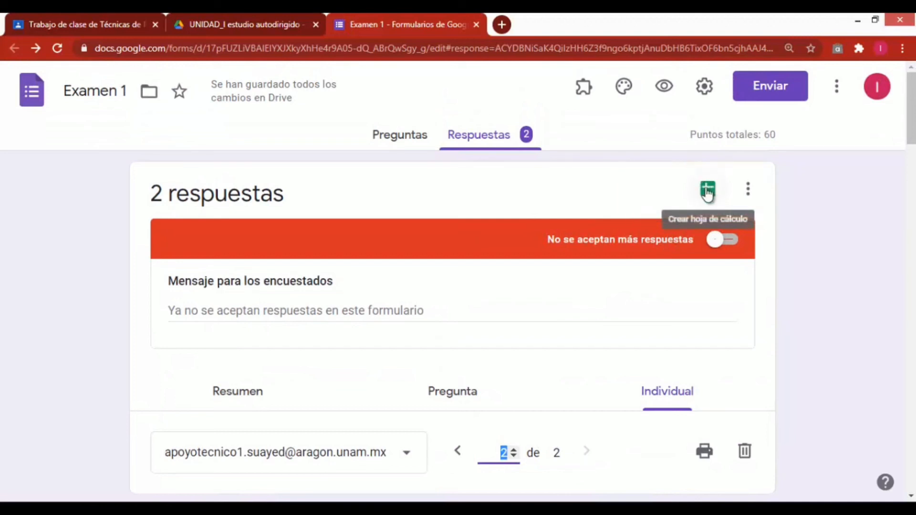
pyautogui.click(708, 189)
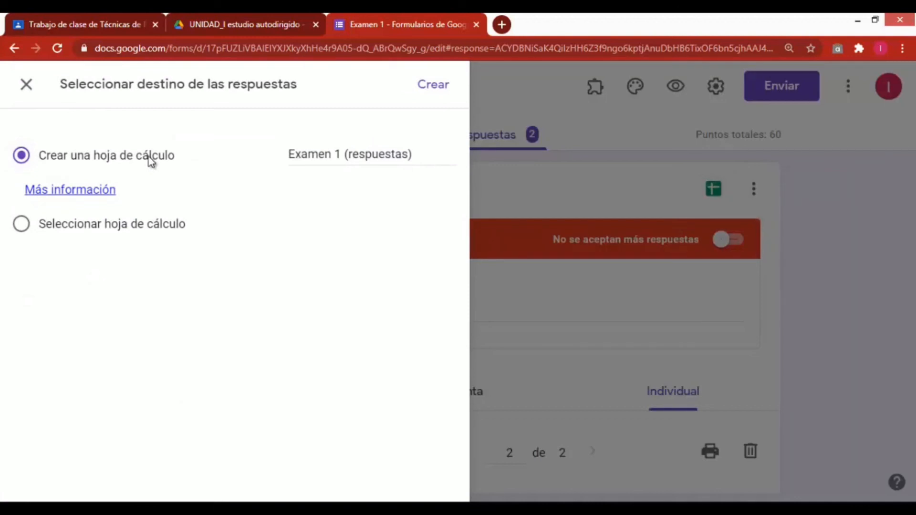
pyautogui.click(429, 93)
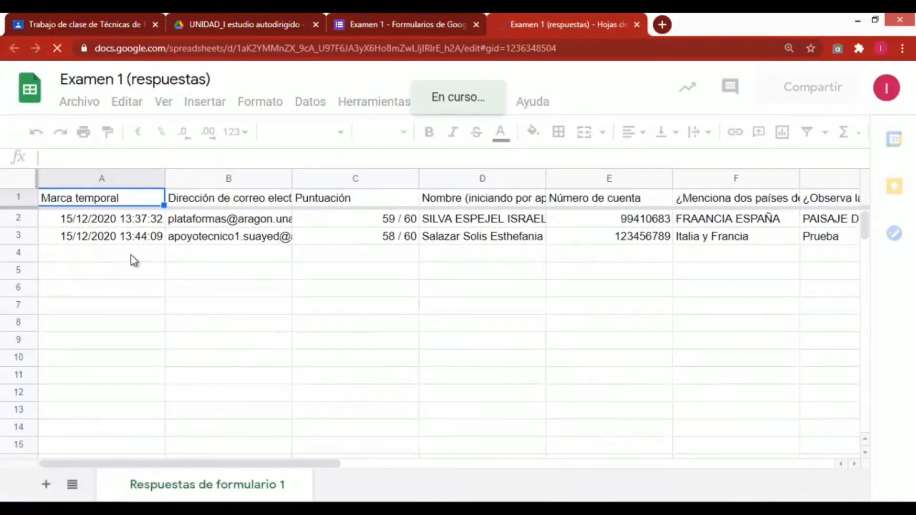
# Insert a blank column to the left of the name column in the responses sheet
pyautogui.click(452, 181)
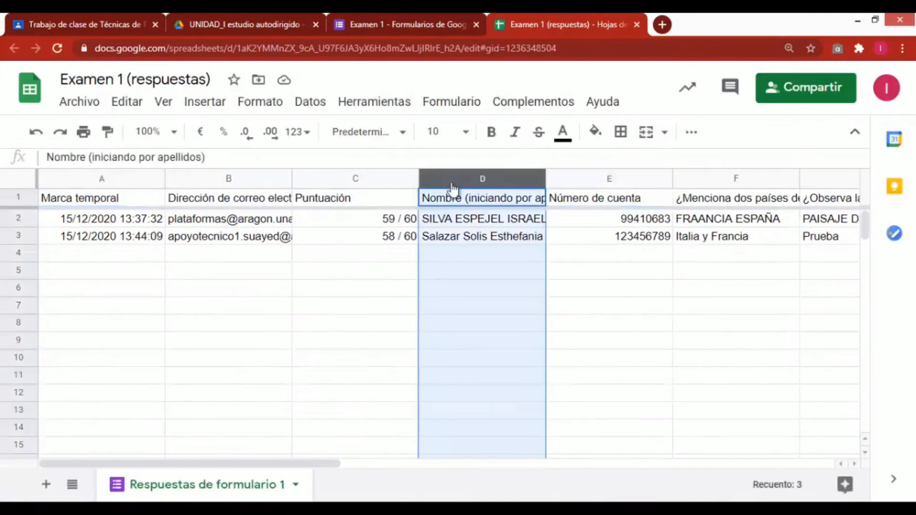
pyautogui.rightClick(452, 183)
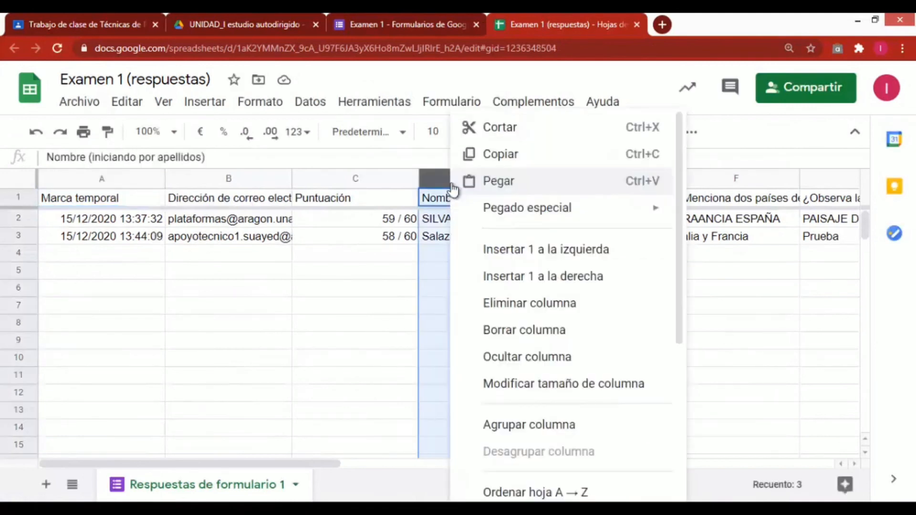
pyautogui.click(499, 250)
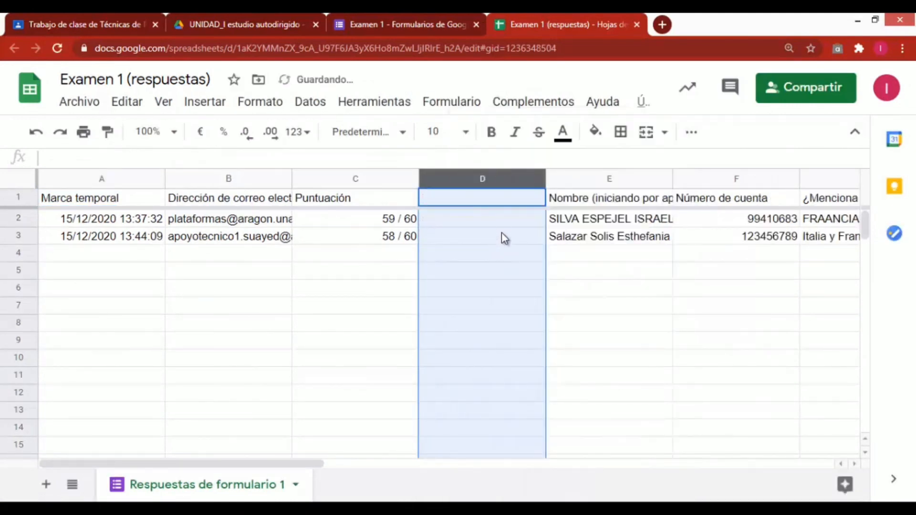
# Enter the formula =59*100/60 in the new column for the first response and start =58*100/ for the second
pyautogui.click(503, 219)
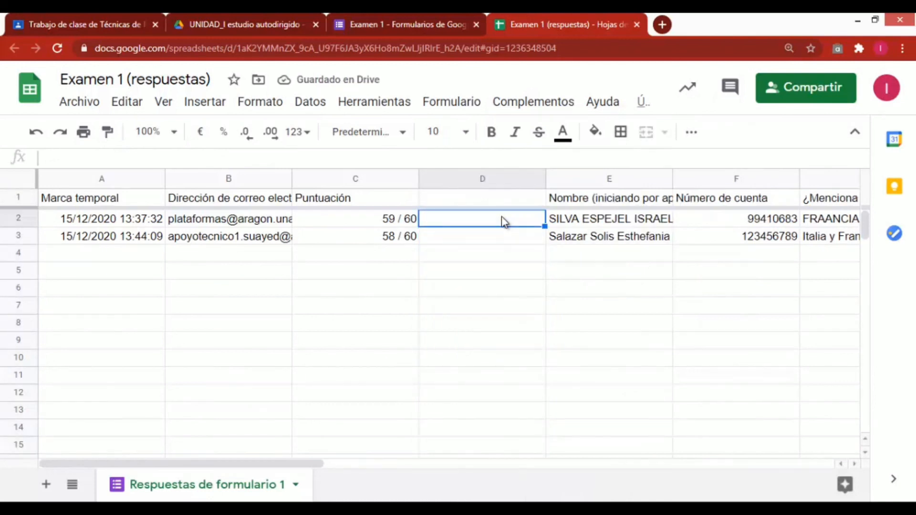
pyautogui.write('=')
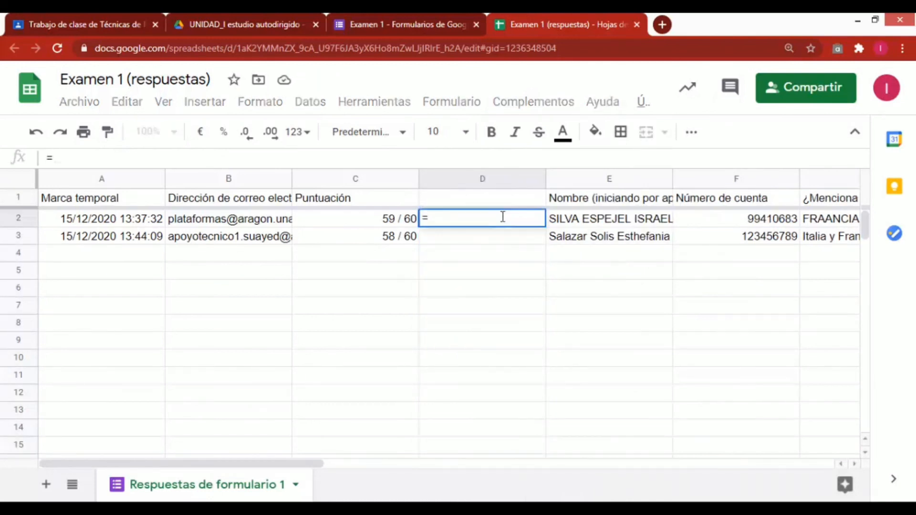
pyautogui.write('59*100/30')
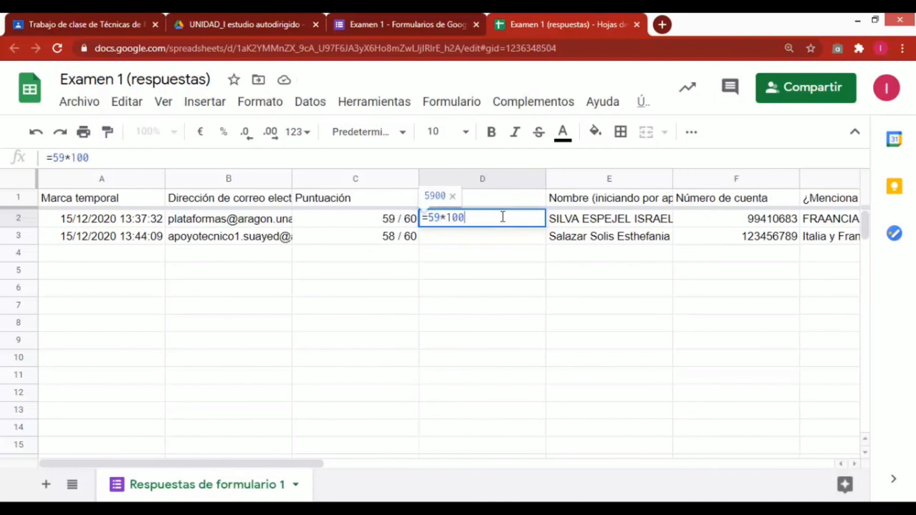
pyautogui.press('BackSpace')
pyautogui.press('BackSpace')
pyautogui.write('60')
pyautogui.press('Return')
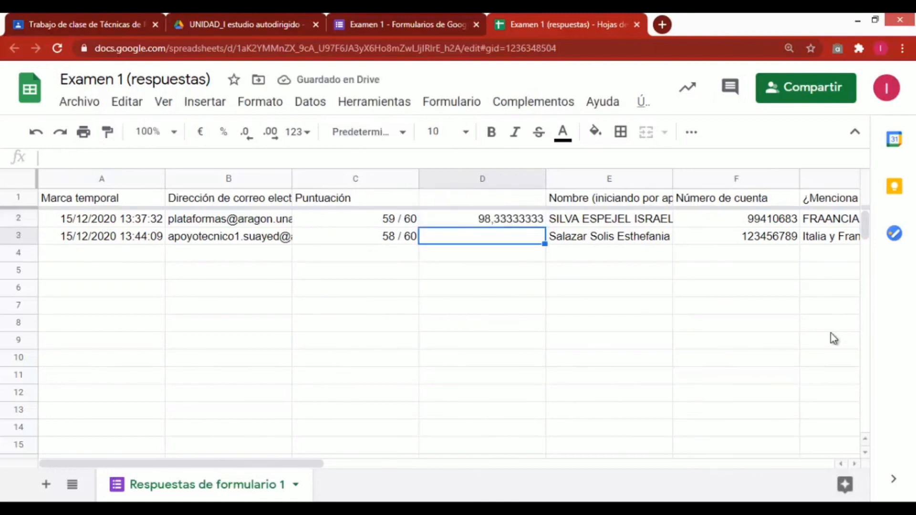
pyautogui.write('=58*')
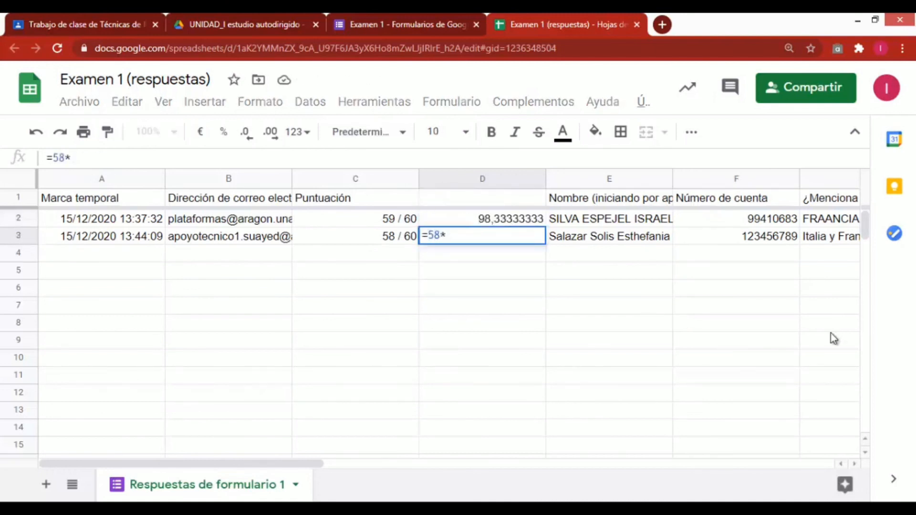
pyautogui.write('100/')
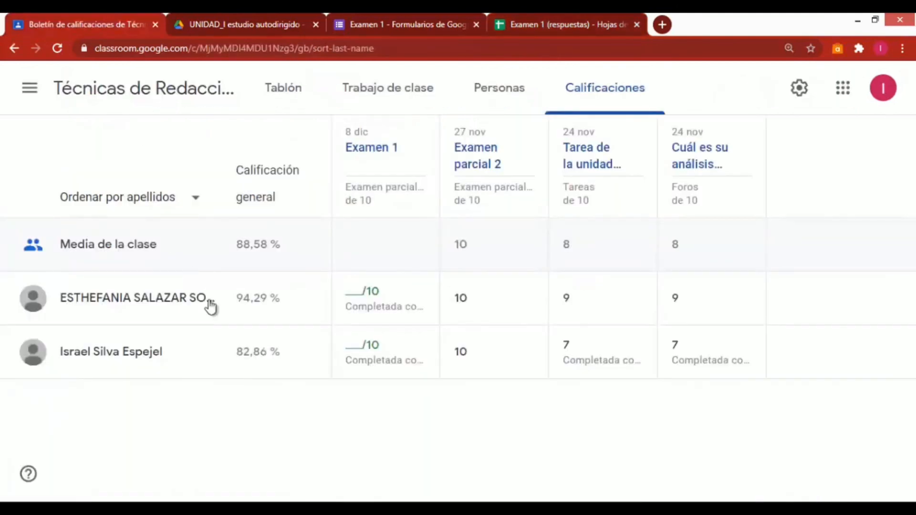
# Enter a grade of 9 for both students in the Examen 1 column of the Classroom grades
pyautogui.click(353, 290)
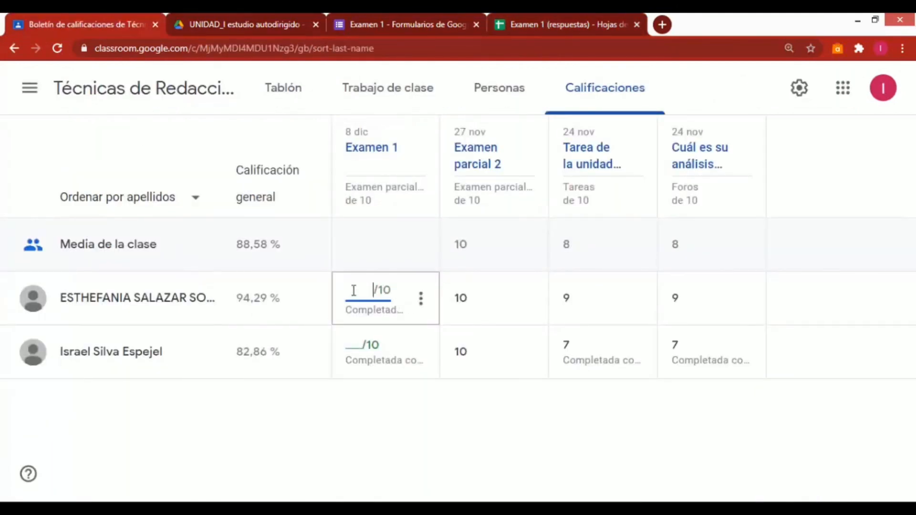
pyautogui.click(353, 348)
pyautogui.write('9')
pyautogui.click(393, 412)
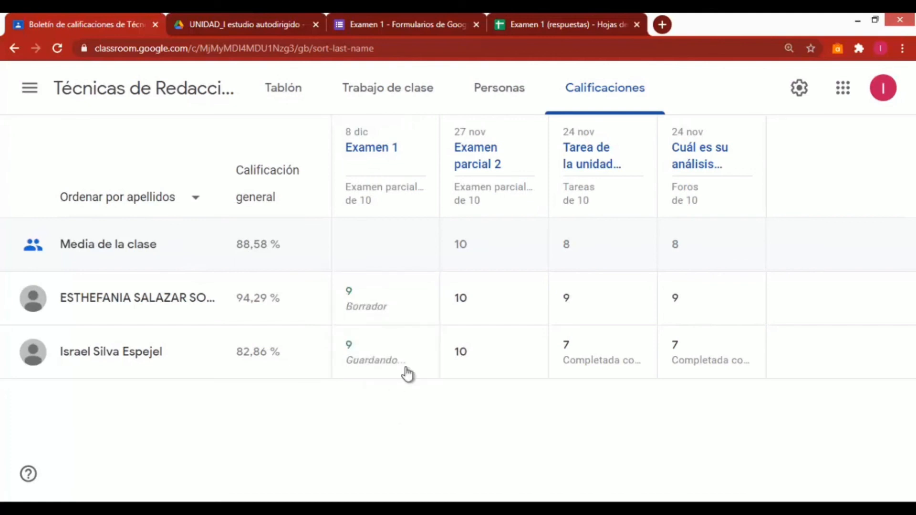
# Return the first student's Examen 1 grade with the private comment SALUDOS, GRACIAS
pyautogui.click(351, 313)
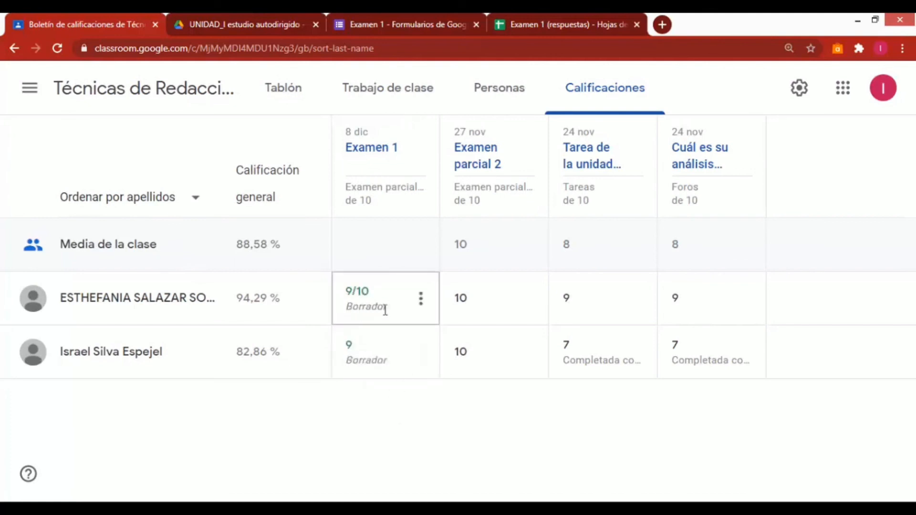
pyautogui.click(419, 301)
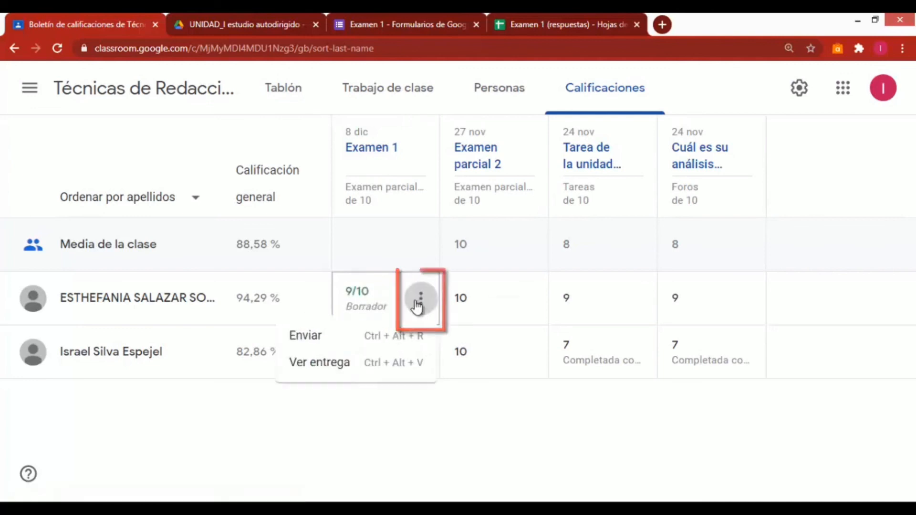
pyautogui.click(308, 337)
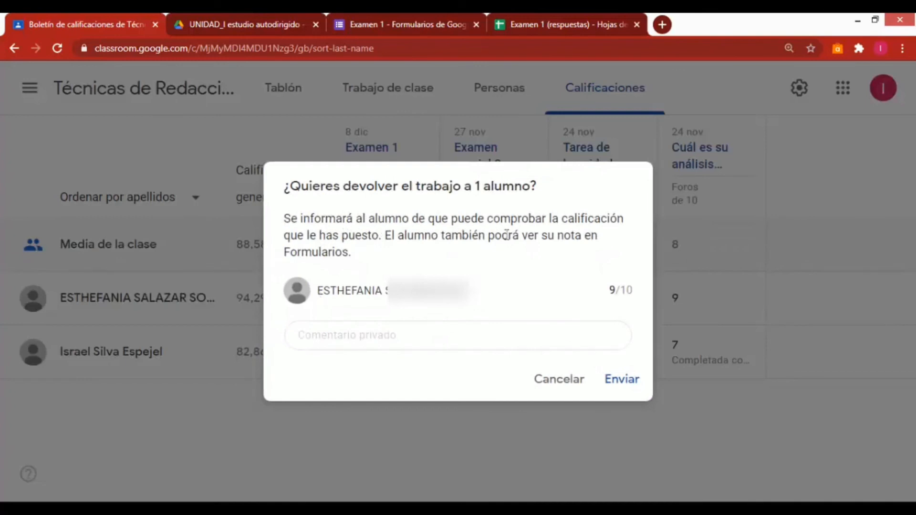
pyautogui.click(578, 344)
pyautogui.write('SALU')
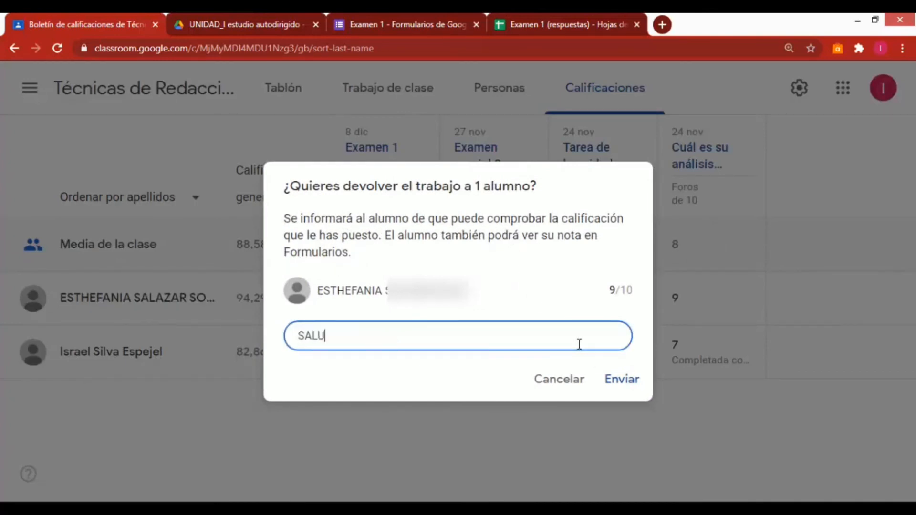
pyautogui.write('DOS, GRACIAS')
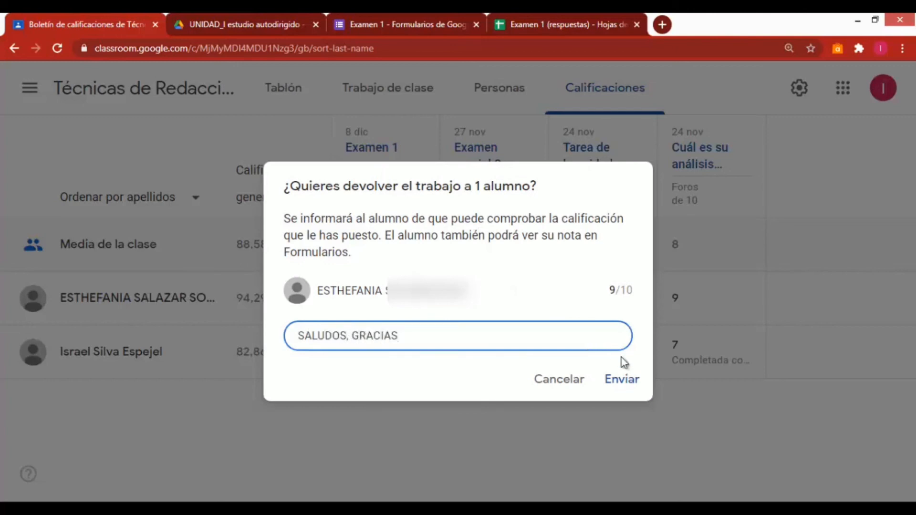
pyautogui.click(624, 380)
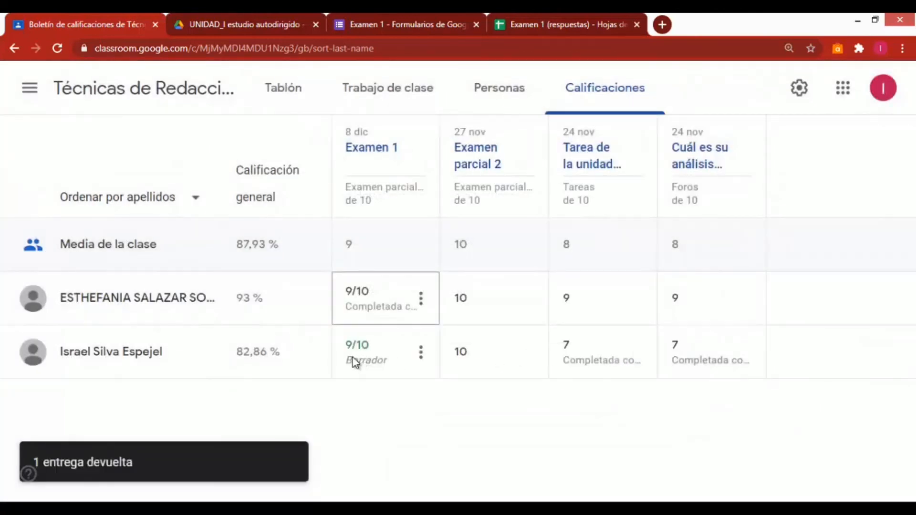
# Return the second student's Examen 1 grade with a private comment beginning SALUDOS, GRA
pyautogui.click(419, 358)
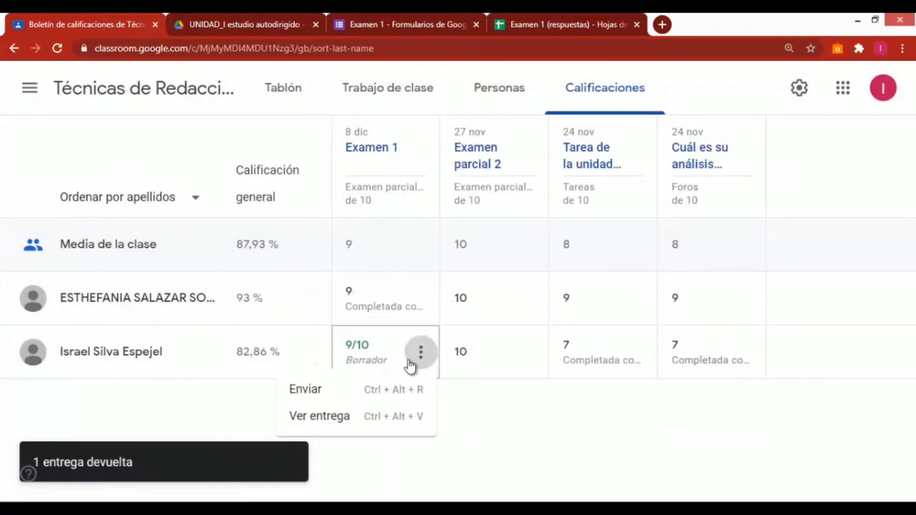
pyautogui.click(316, 389)
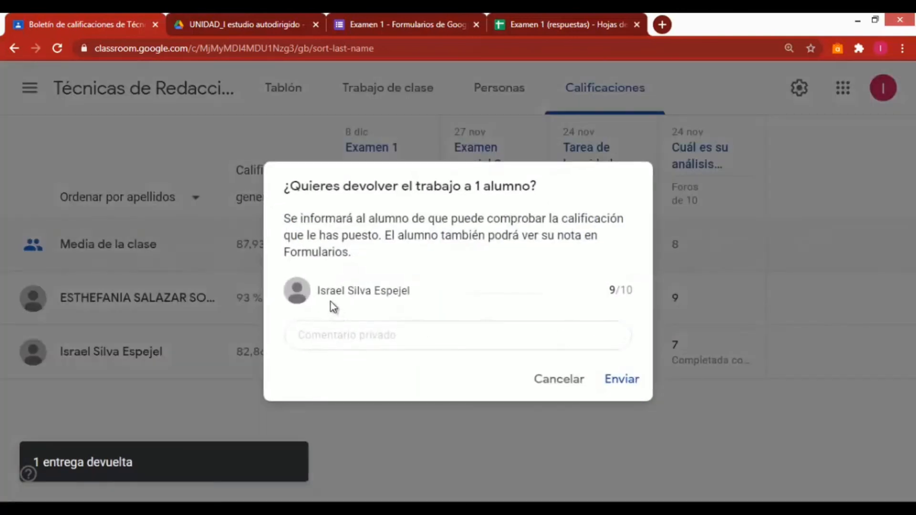
pyautogui.click(344, 340)
pyautogui.write('SA')
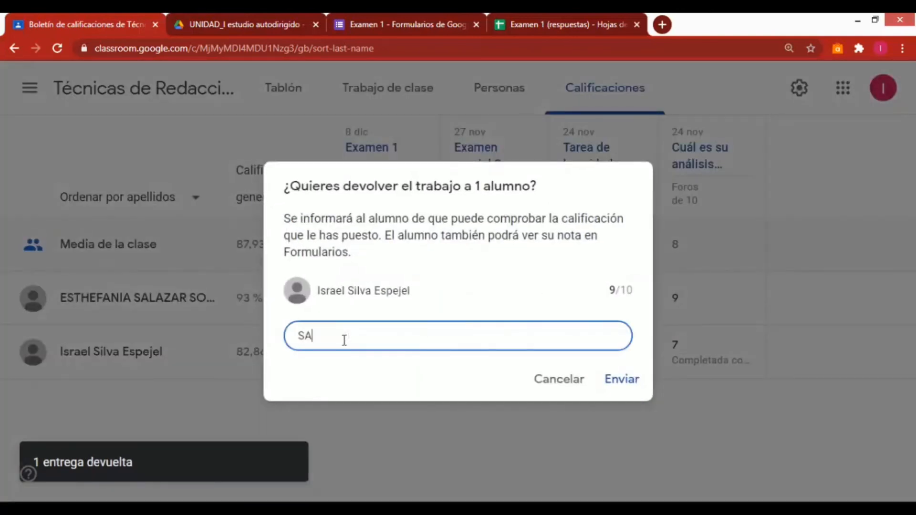
pyautogui.write('LUDOS, ')
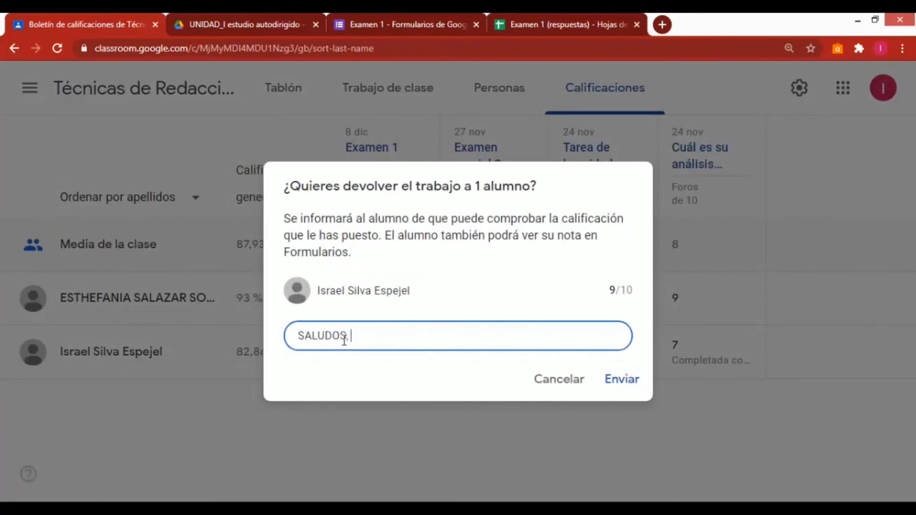
pyautogui.write('GRACIAS')
pyautogui.click(603, 381)
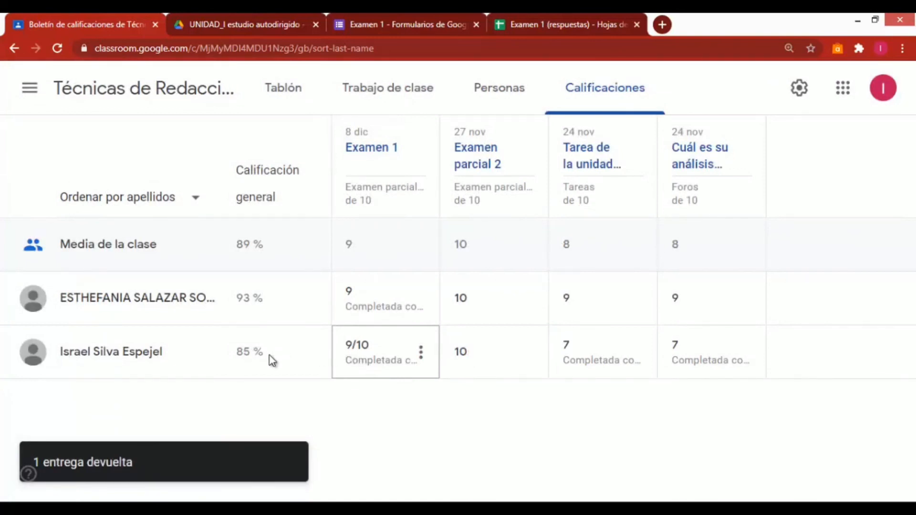
pyautogui.moveTo(270, 356); pyautogui.dragTo(243, 353)
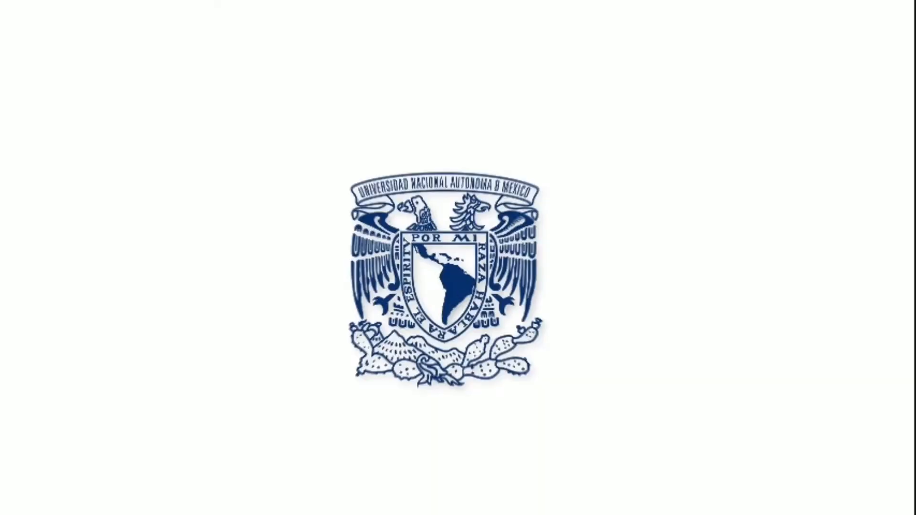